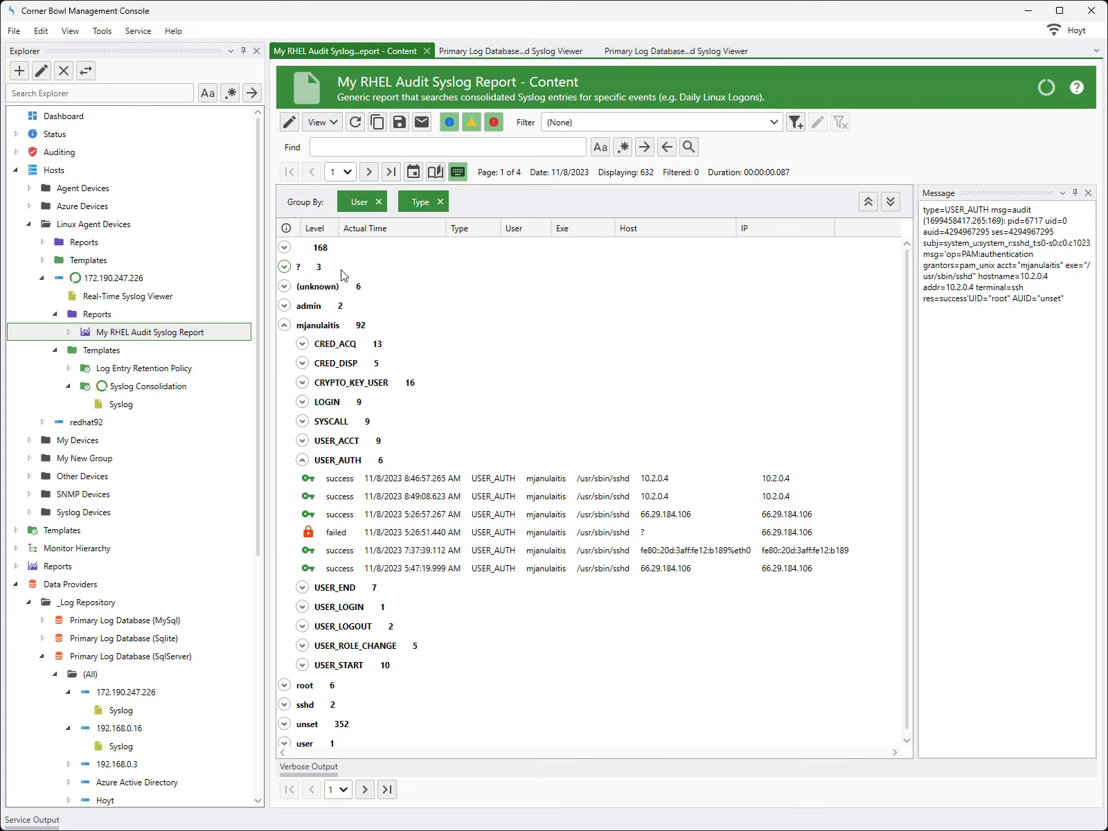
Examine individual entries in the consolidated syslog viewers for 192.168.0.16 and 172.190.247.226
{"action": "left_click", "coordinate": [524, 56]}
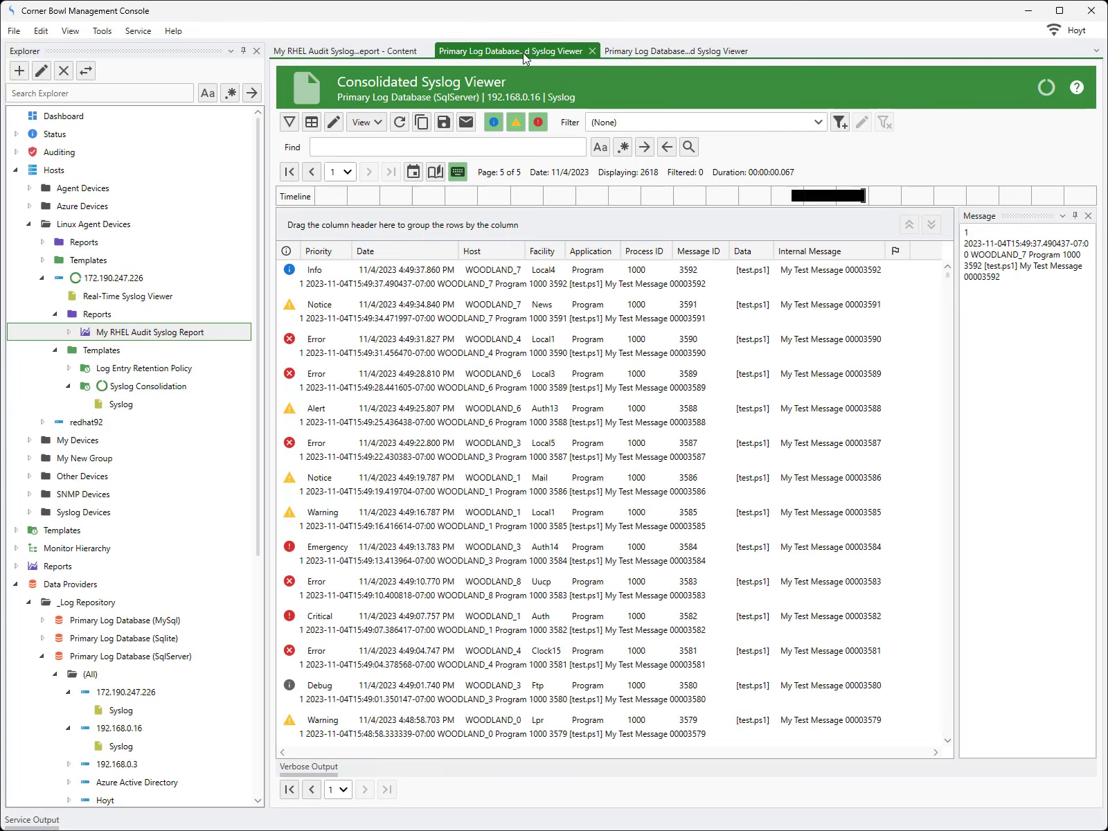
{"action": "left_click", "coordinate": [489, 286]}
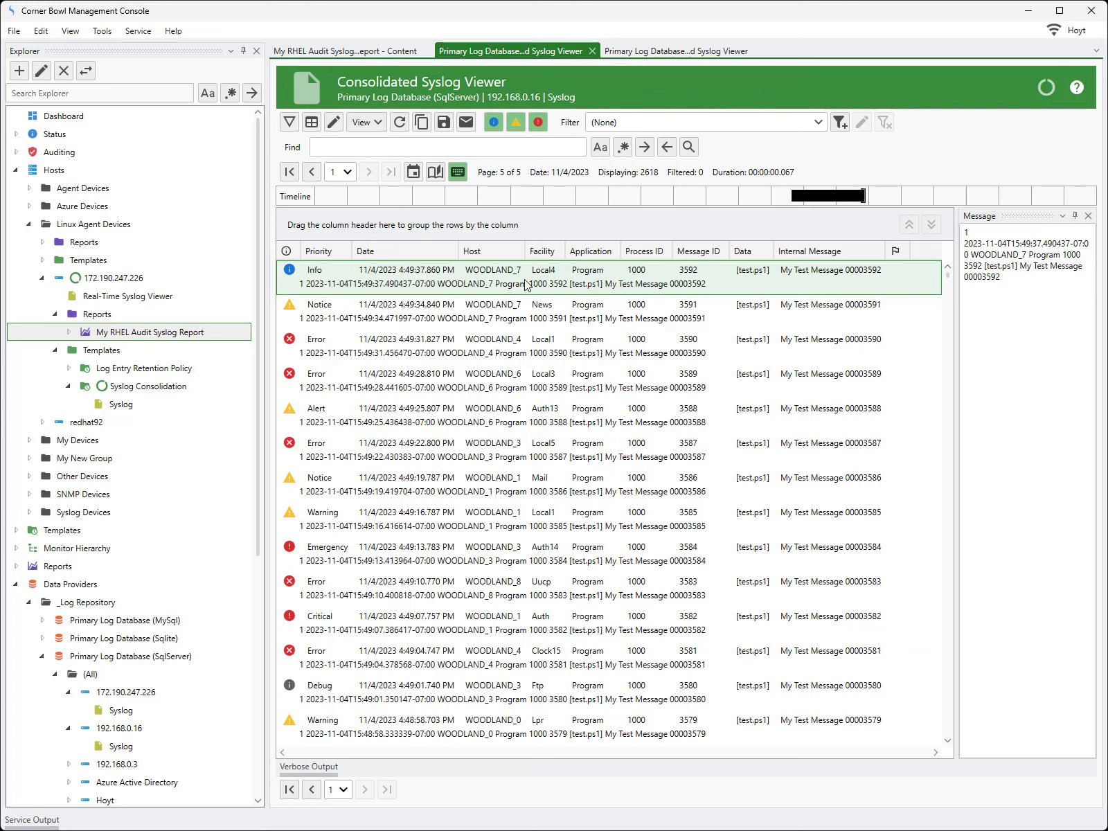
{"action": "left_click", "coordinate": [692, 302]}
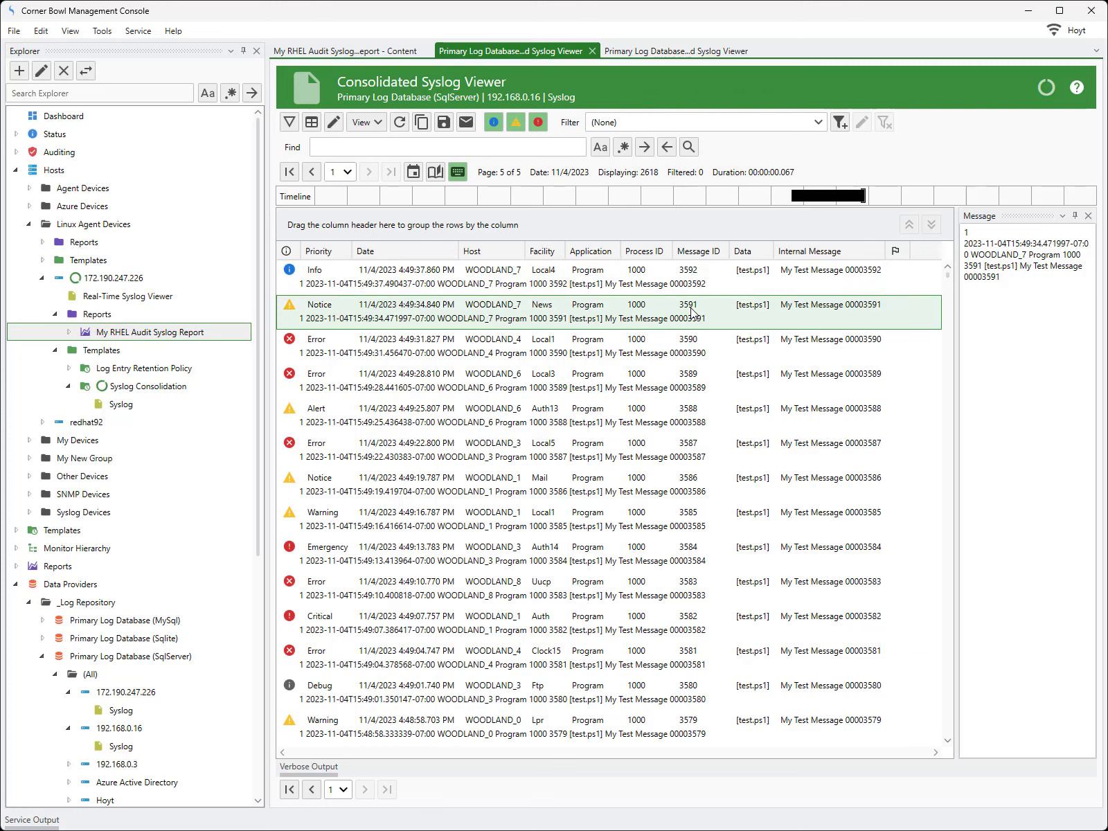
{"action": "left_click", "coordinate": [695, 346]}
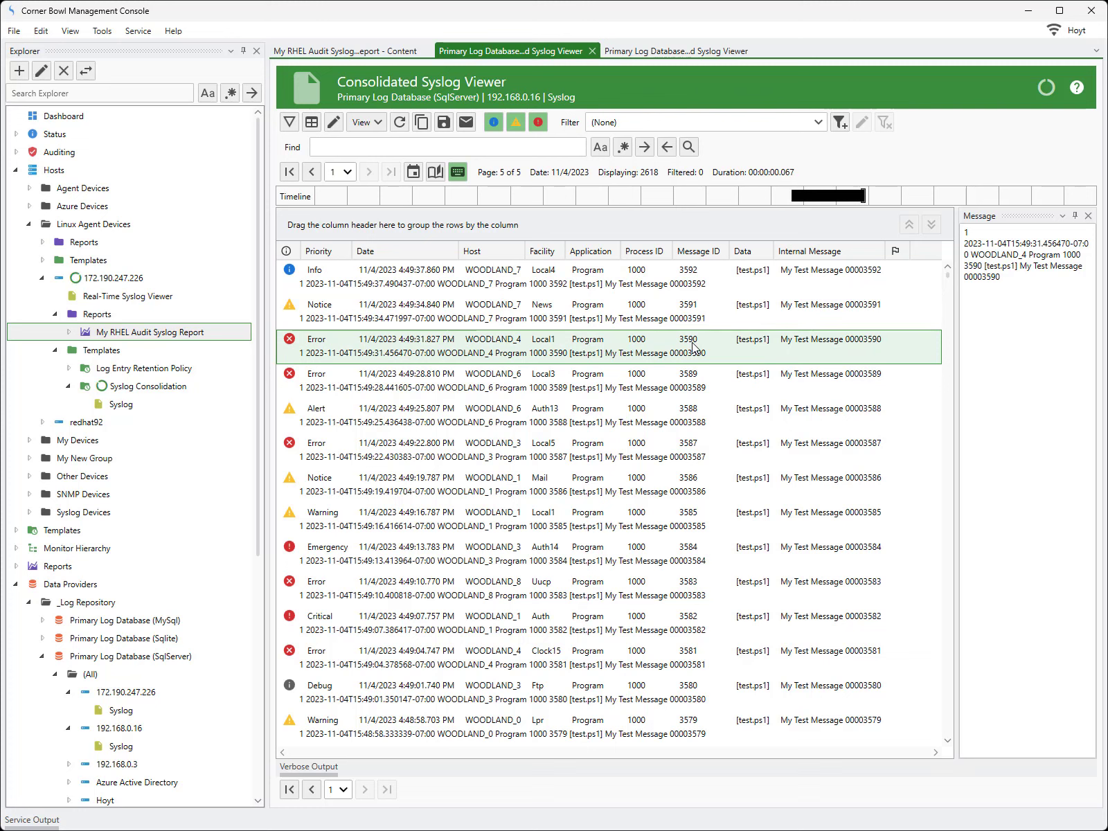
{"action": "left_click", "coordinate": [660, 54]}
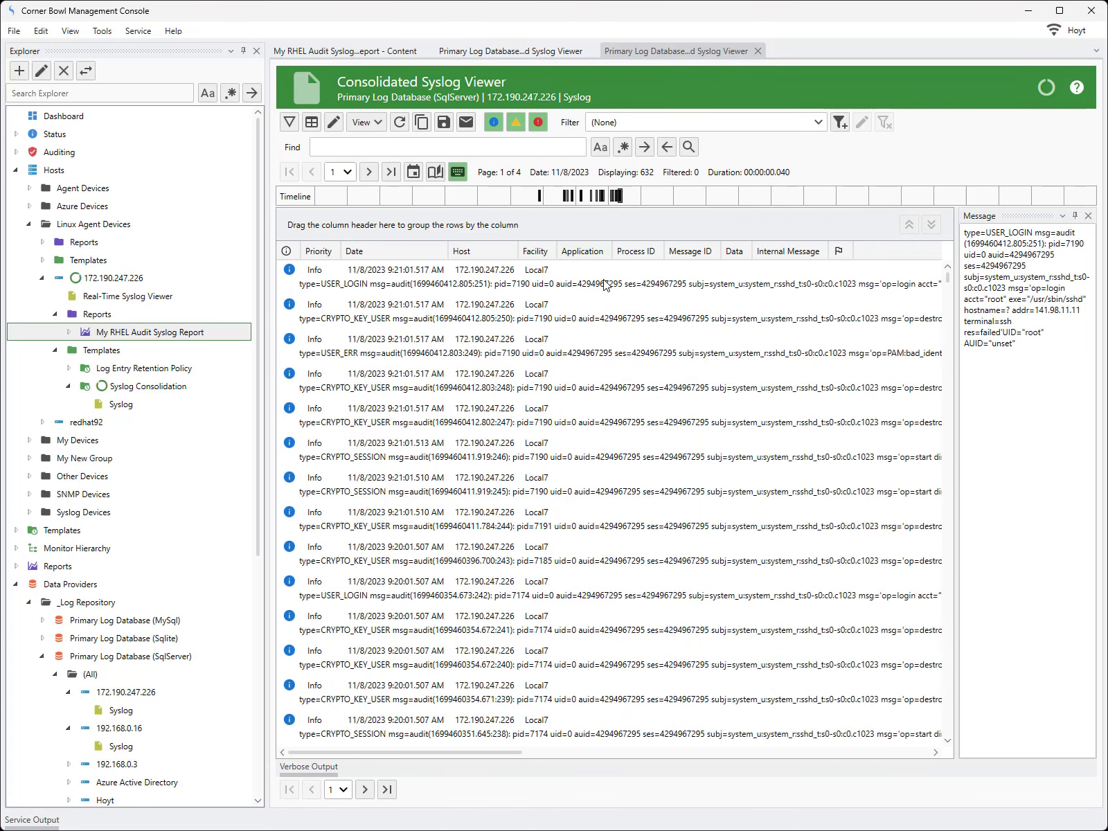
{"action": "left_click", "coordinate": [605, 284]}
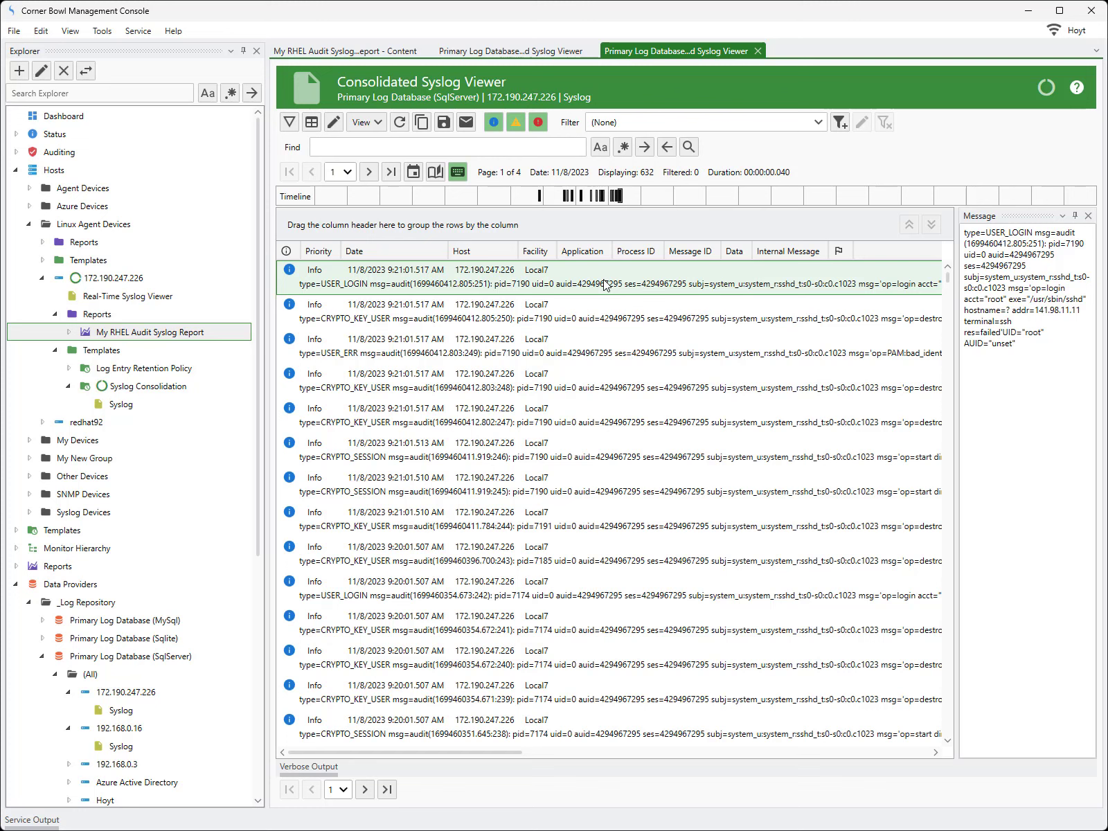
Log out of the current server and log in with the saved RedHat92 connection
{"action": "left_click", "coordinate": [14, 30]}
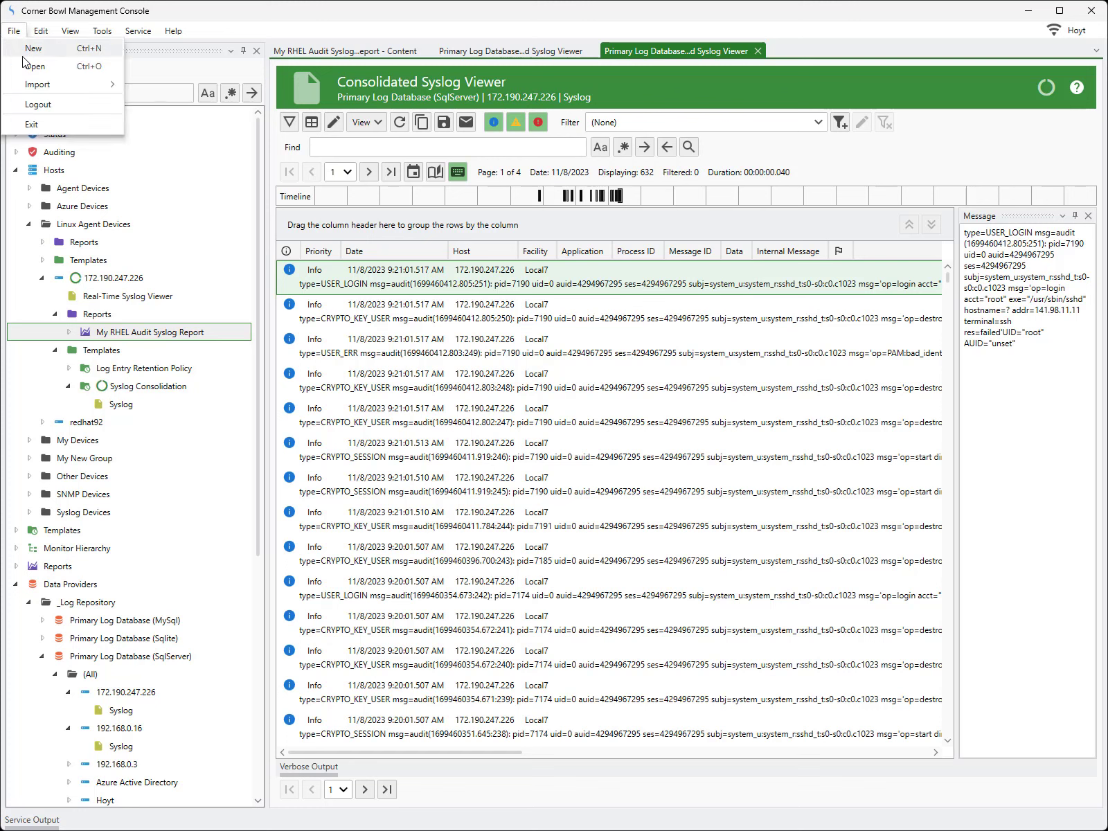
{"action": "left_click", "coordinate": [29, 103]}
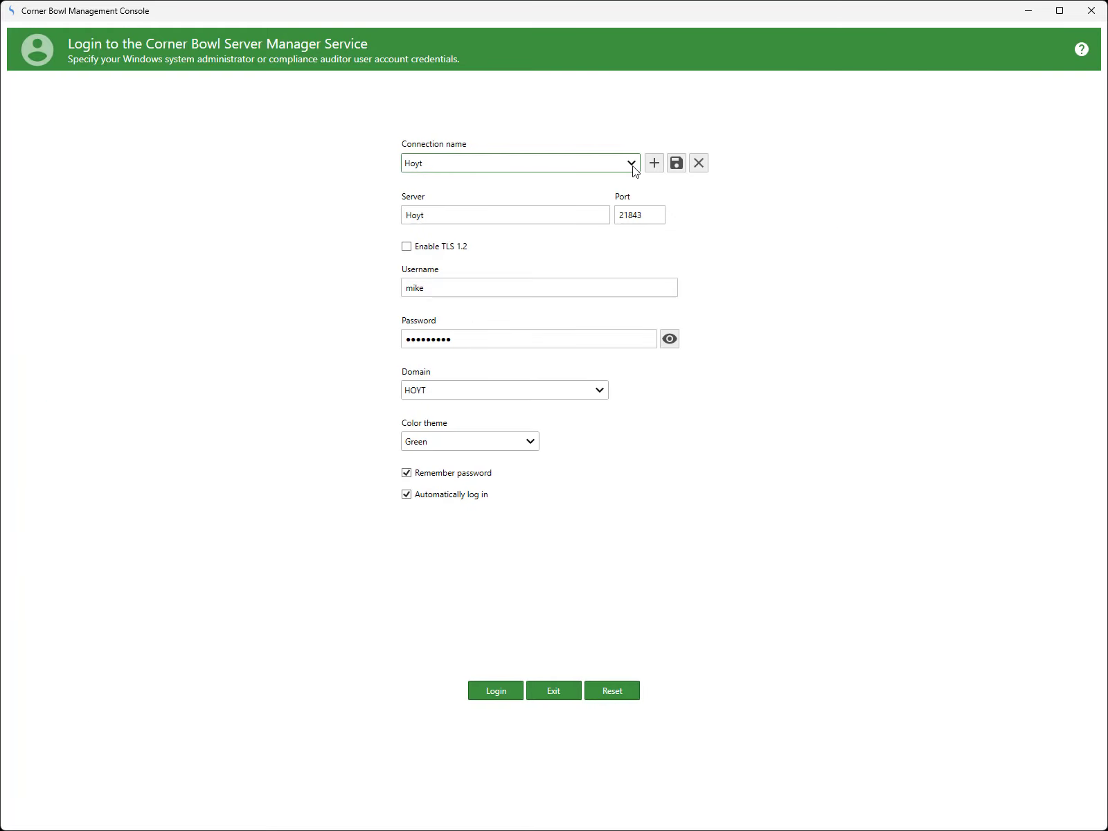
{"action": "left_click", "coordinate": [631, 164]}
{"action": "left_click", "coordinate": [548, 225]}
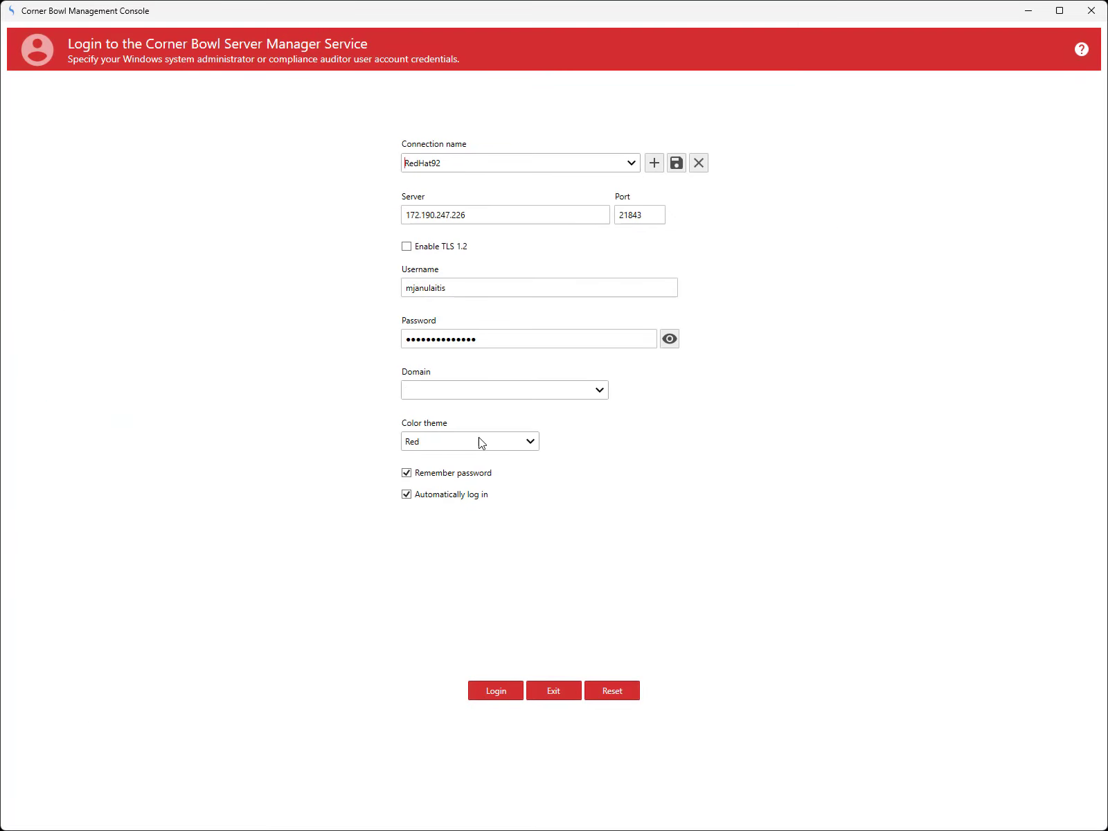
{"action": "left_click", "coordinate": [479, 691]}
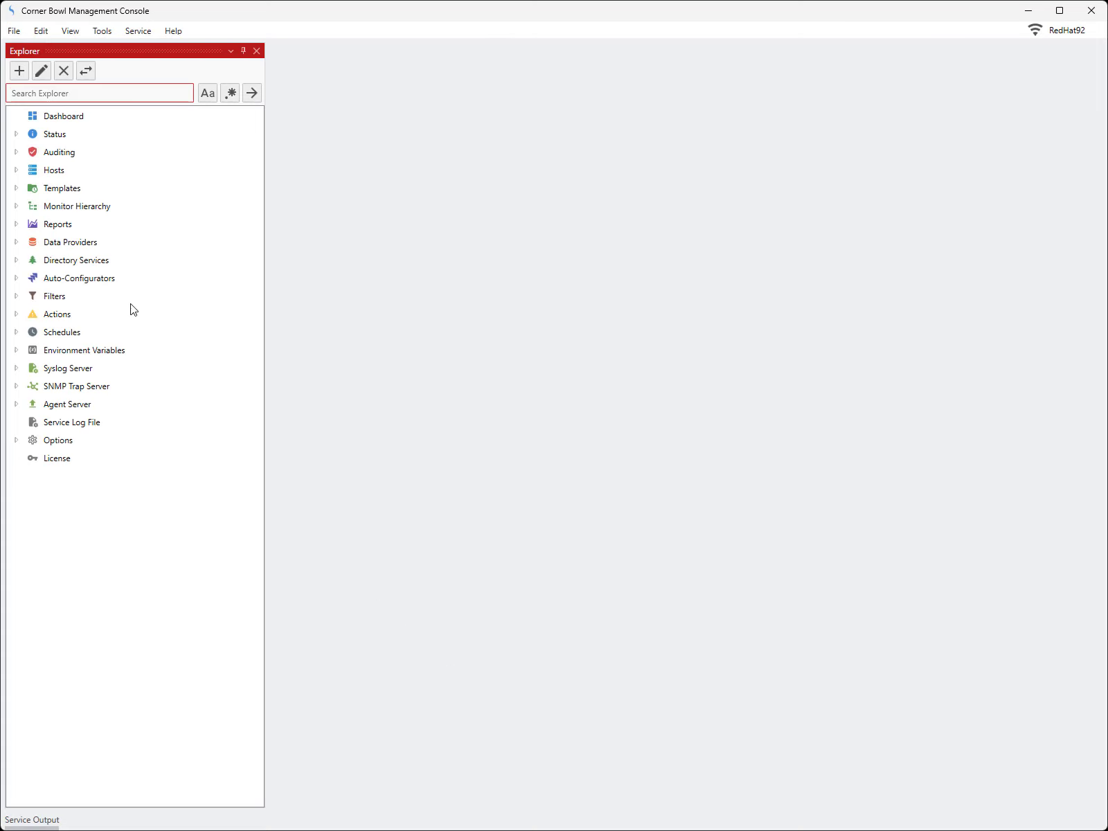
Open the template properties of Forward Audit.Log to DEV Syslog Server, assigned to the redhat92 host
{"action": "left_click", "coordinate": [17, 171]}
{"action": "left_click", "coordinate": [28, 205]}
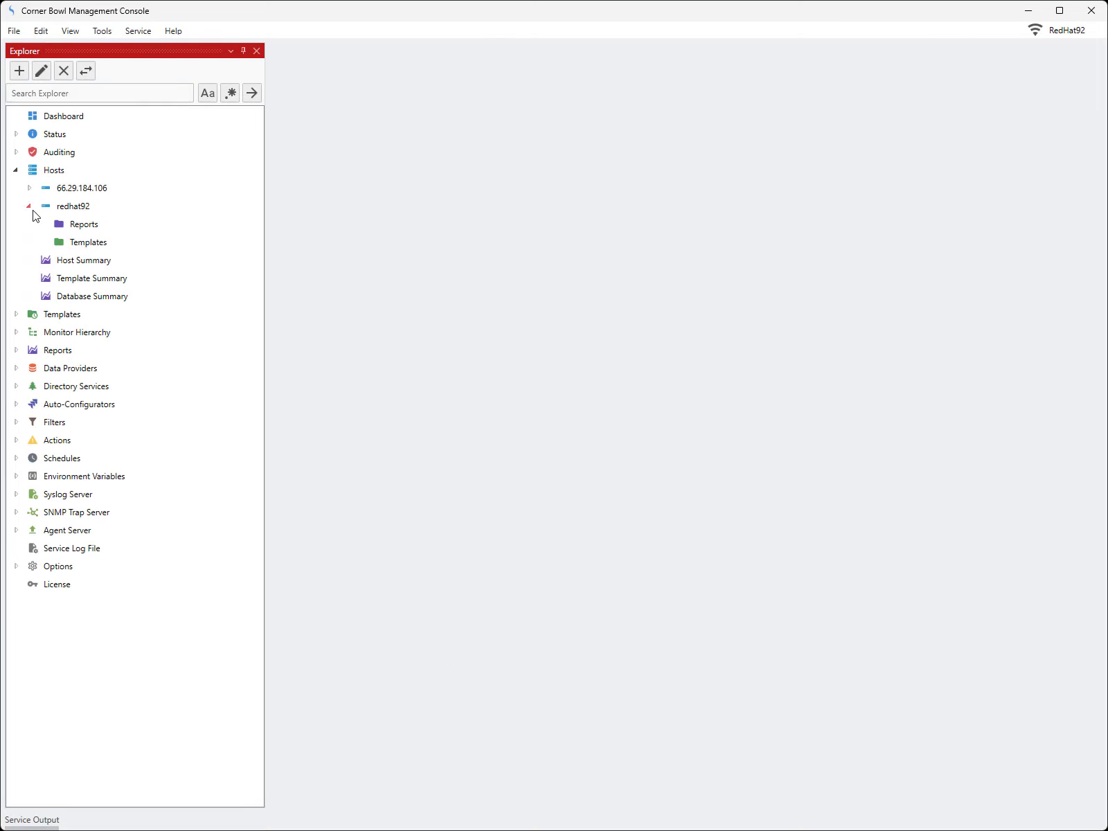
{"action": "left_click", "coordinate": [43, 242]}
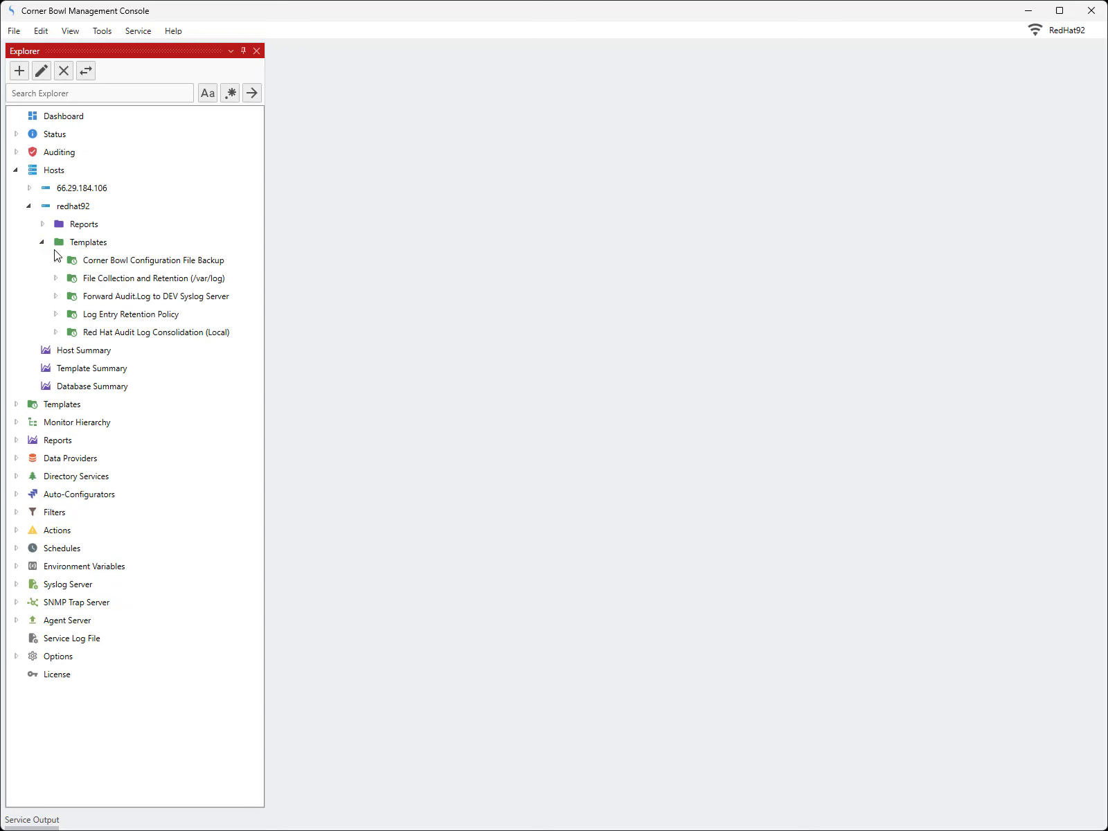
{"action": "left_click", "coordinate": [103, 300]}
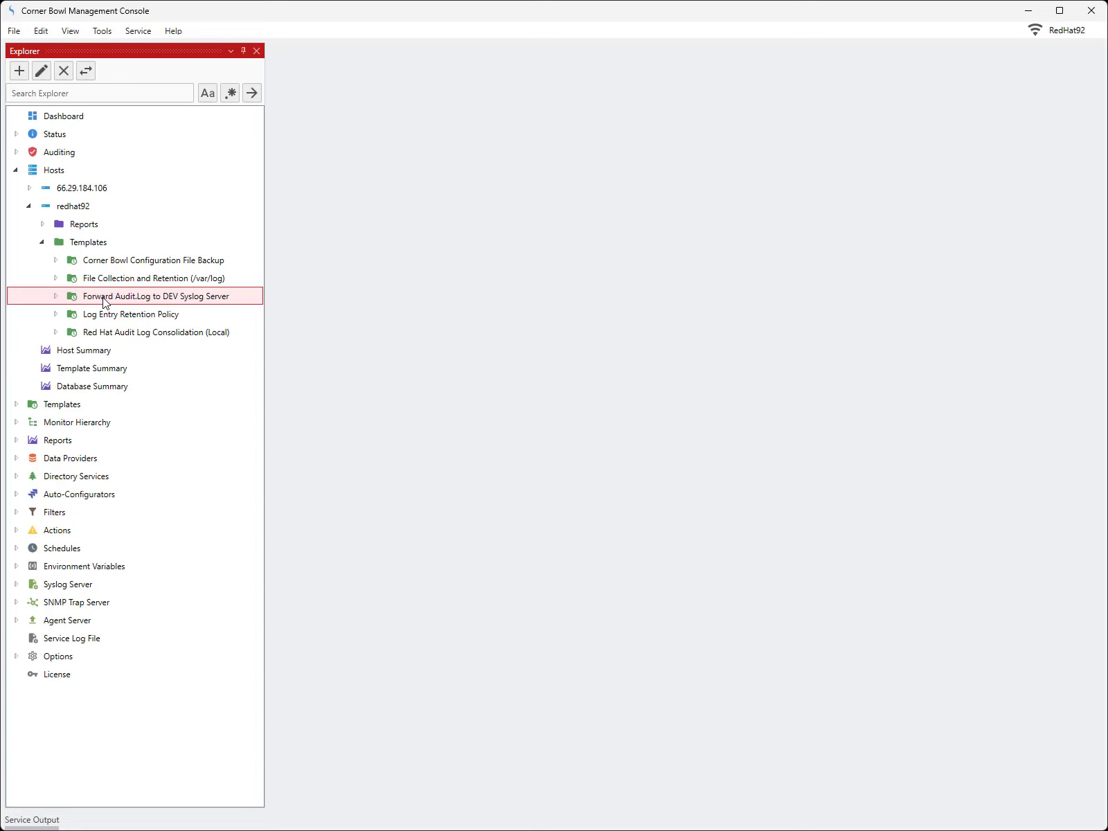
{"action": "right_click", "coordinate": [105, 302]}
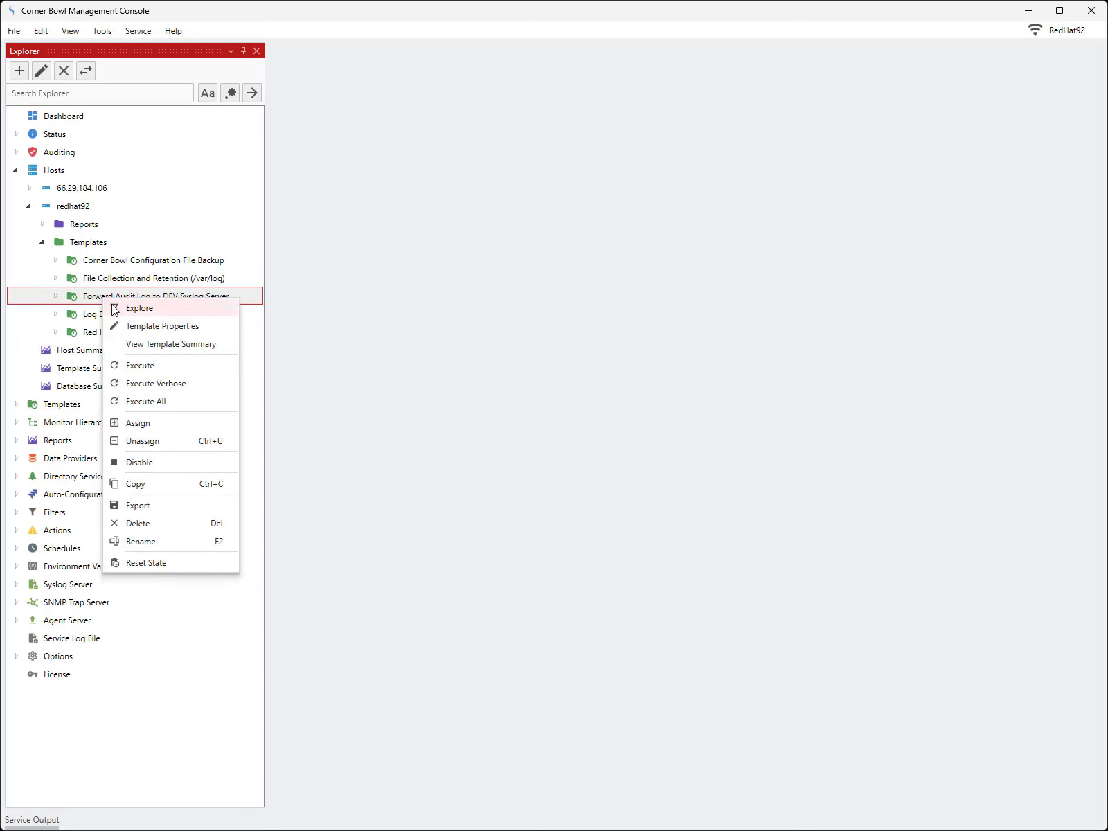
{"action": "left_click", "coordinate": [131, 329]}
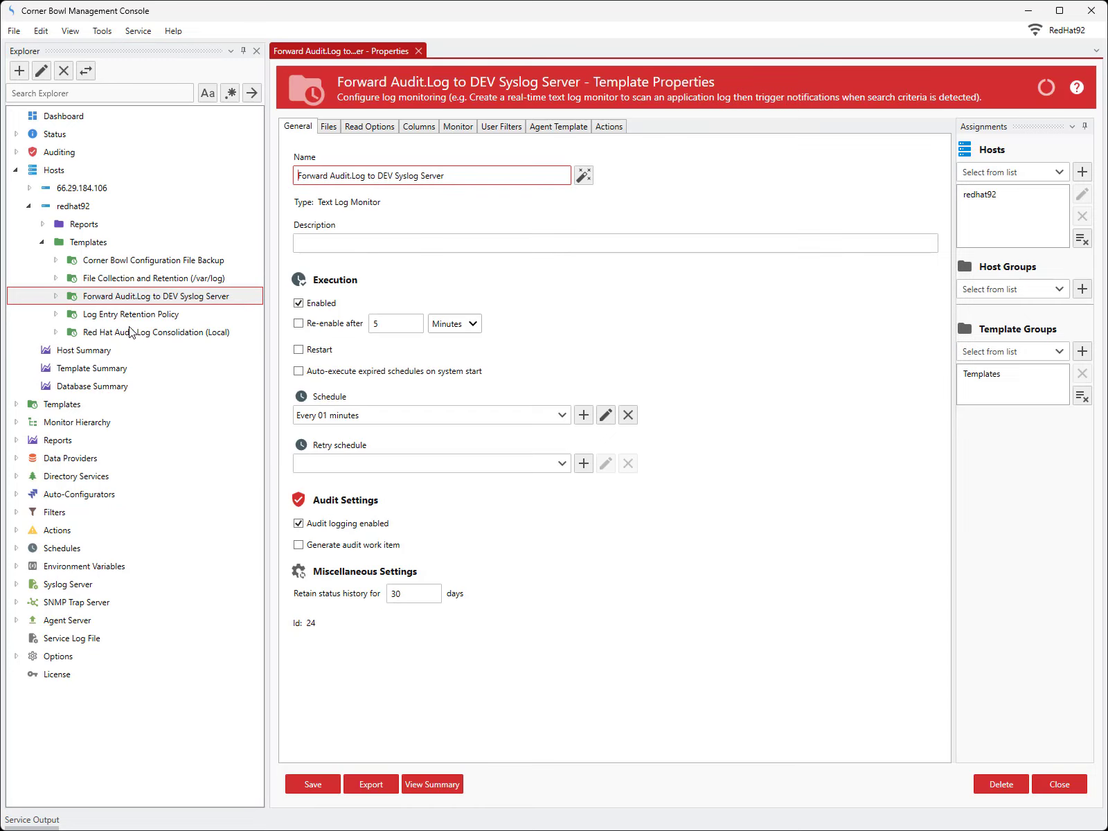
Review the template's monitored file path, read options, columns and monitoring rules
{"action": "left_click", "coordinate": [329, 129]}
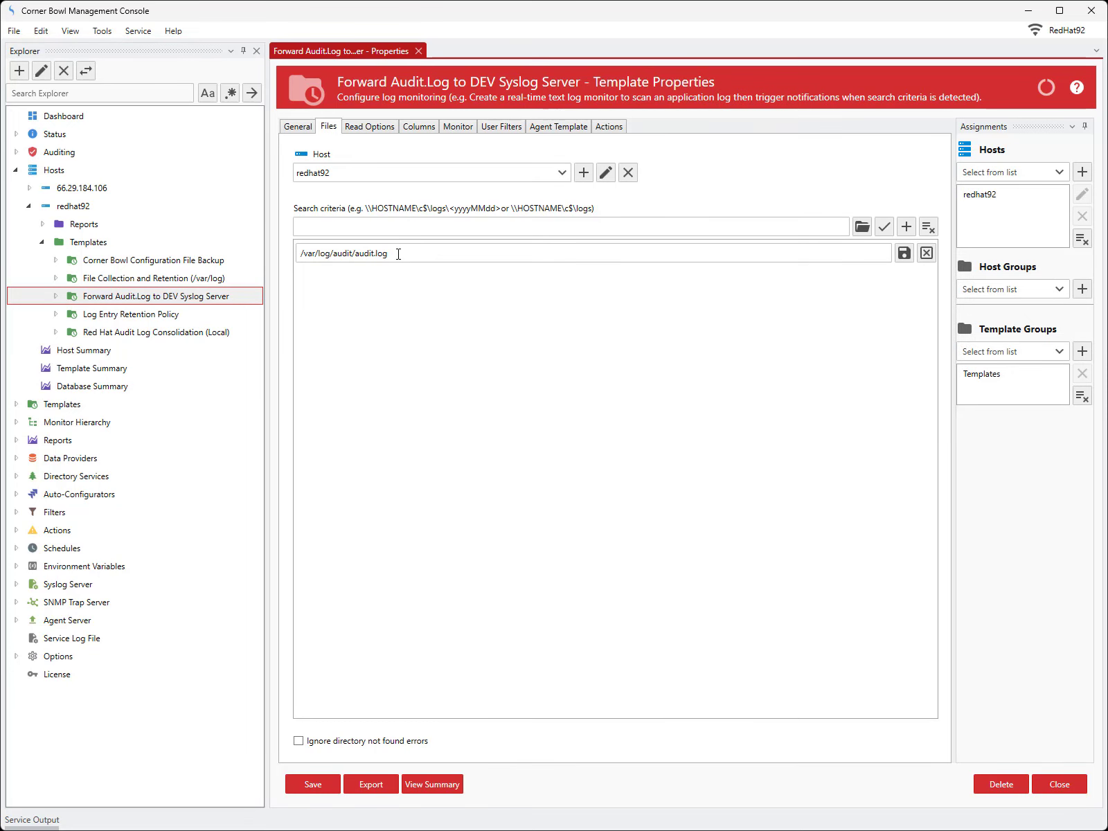
{"action": "left_click_drag", "start_coordinate": [399, 253], "coordinate": [299, 260]}
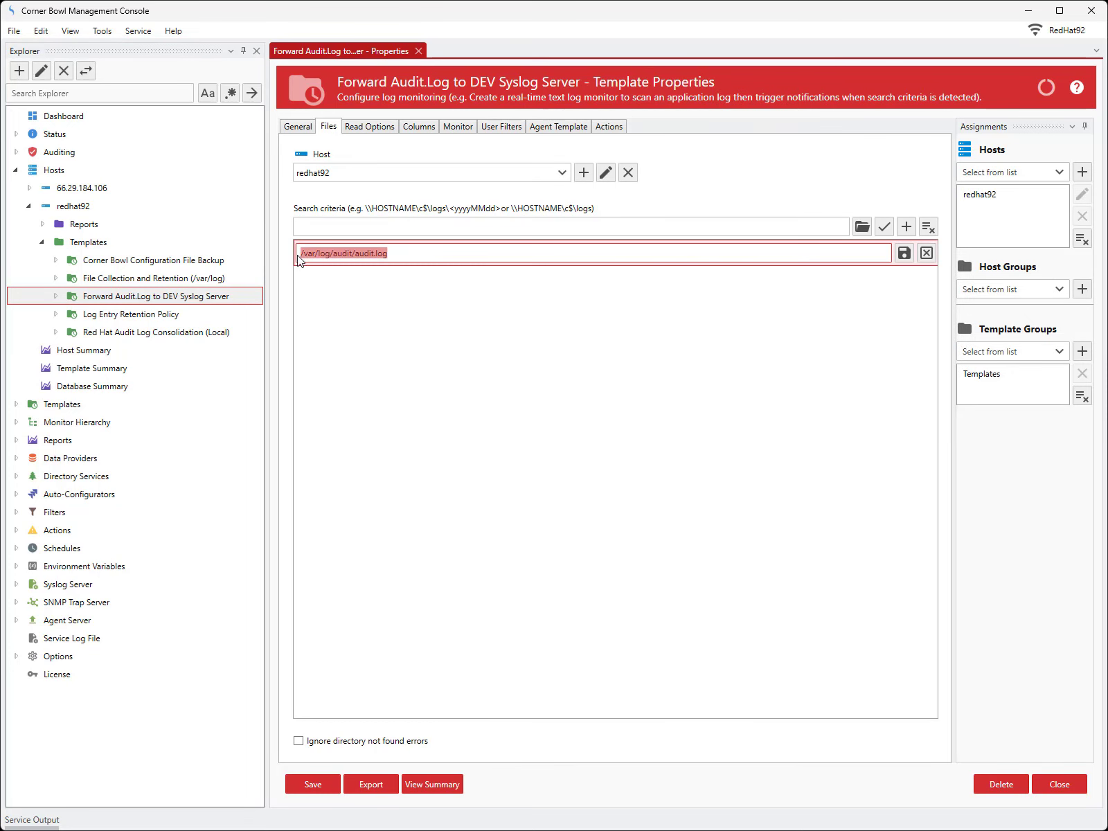
{"action": "left_click", "coordinate": [385, 129]}
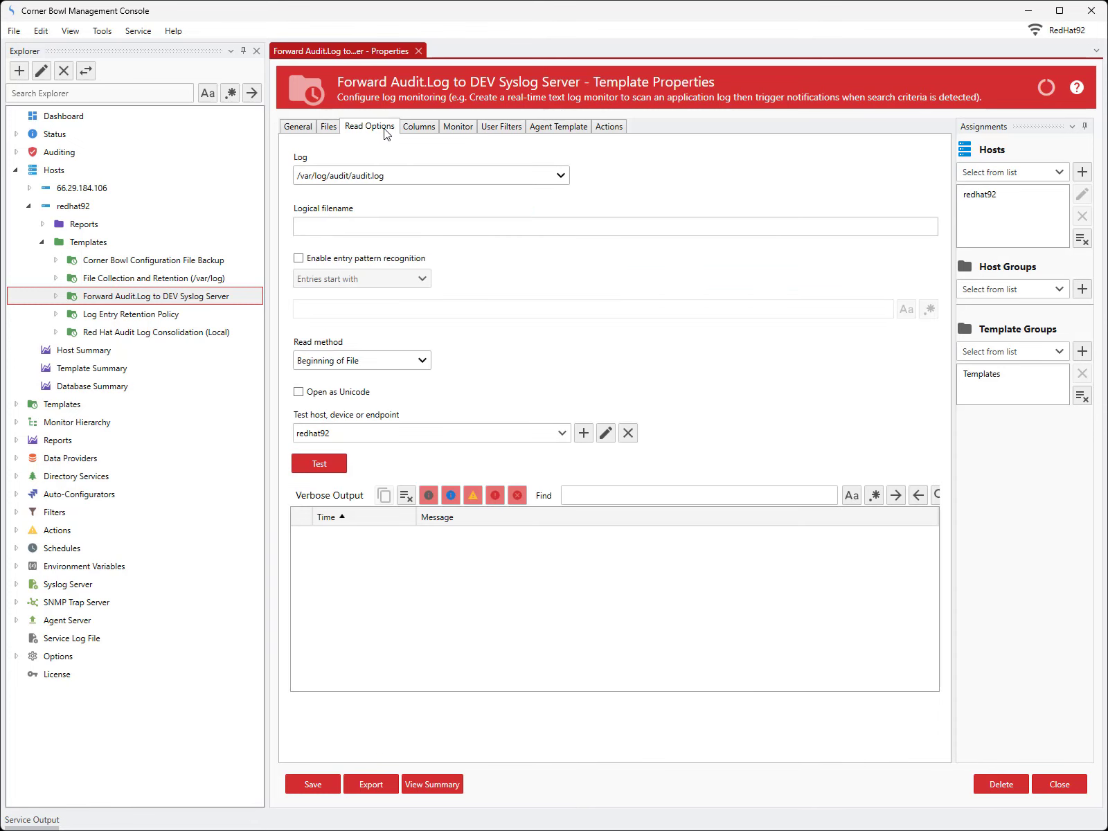
{"action": "left_click", "coordinate": [420, 129]}
{"action": "left_click", "coordinate": [458, 127]}
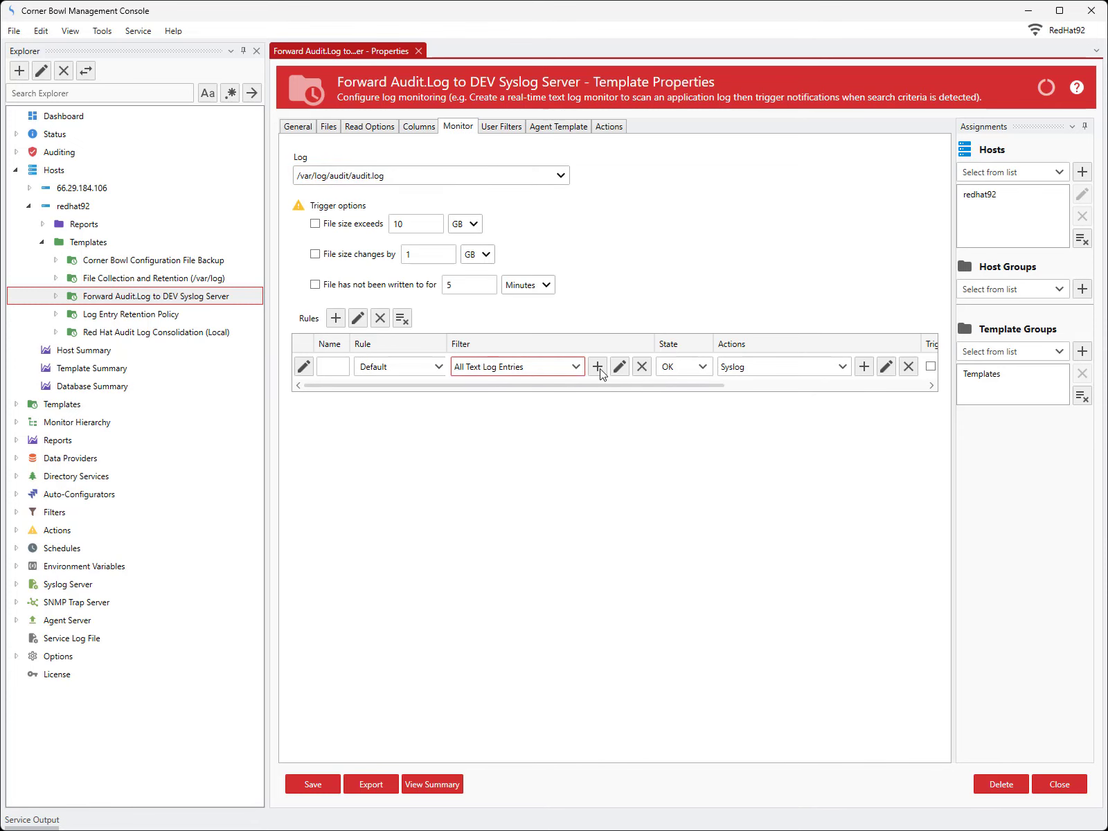
Inspect the rule's All Text Log Entries filter and its Syslog action's message setting, and close the properties
{"action": "left_click", "coordinate": [621, 367]}
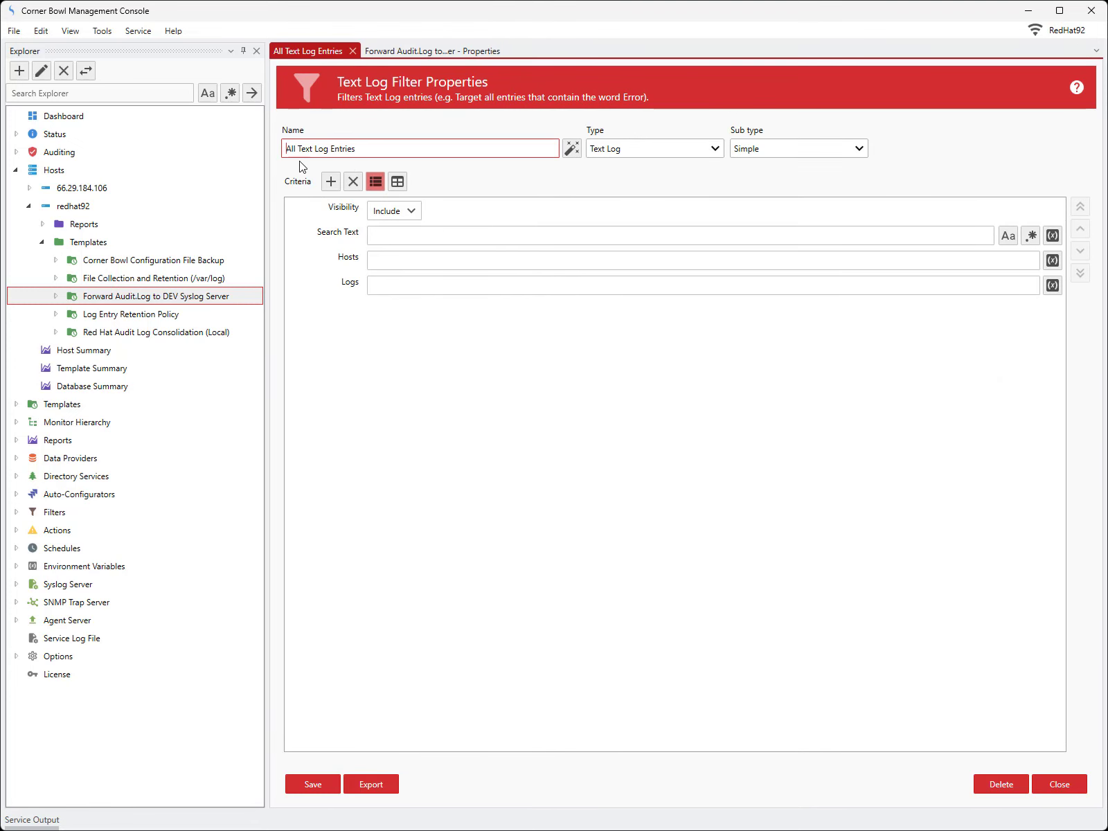
{"action": "left_click", "coordinate": [353, 51]}
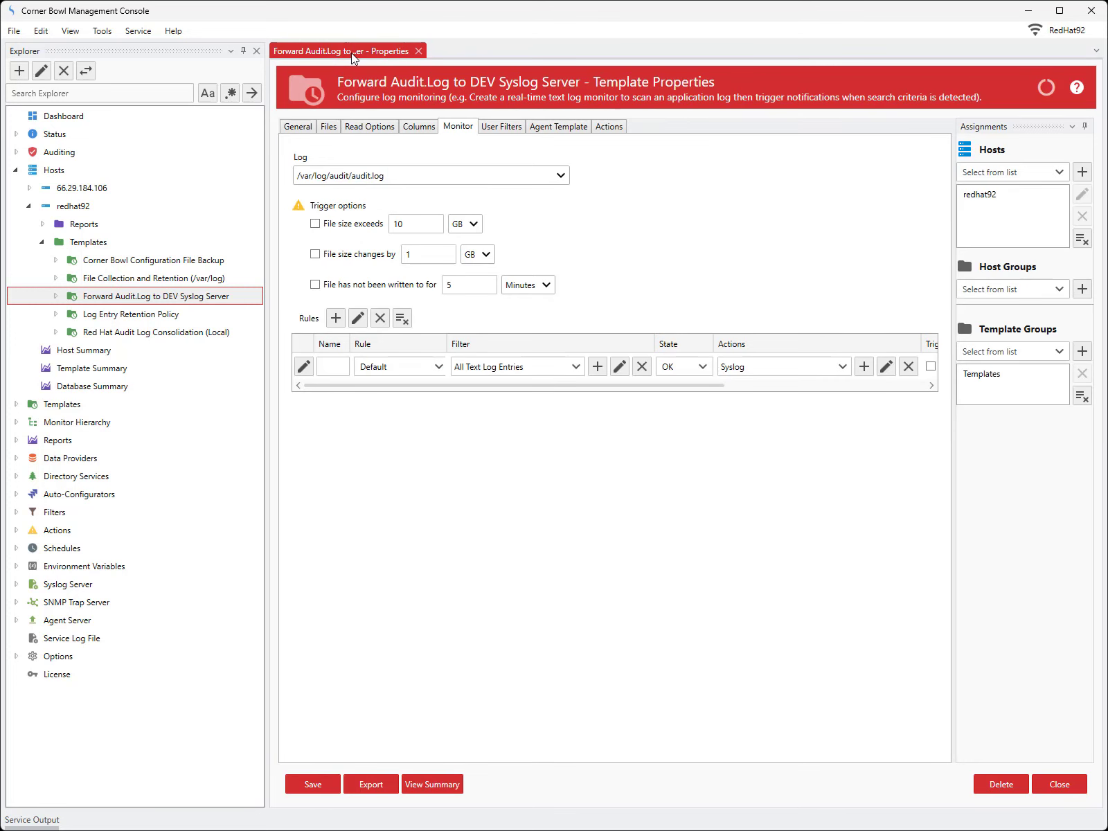
{"action": "left_click", "coordinate": [886, 367]}
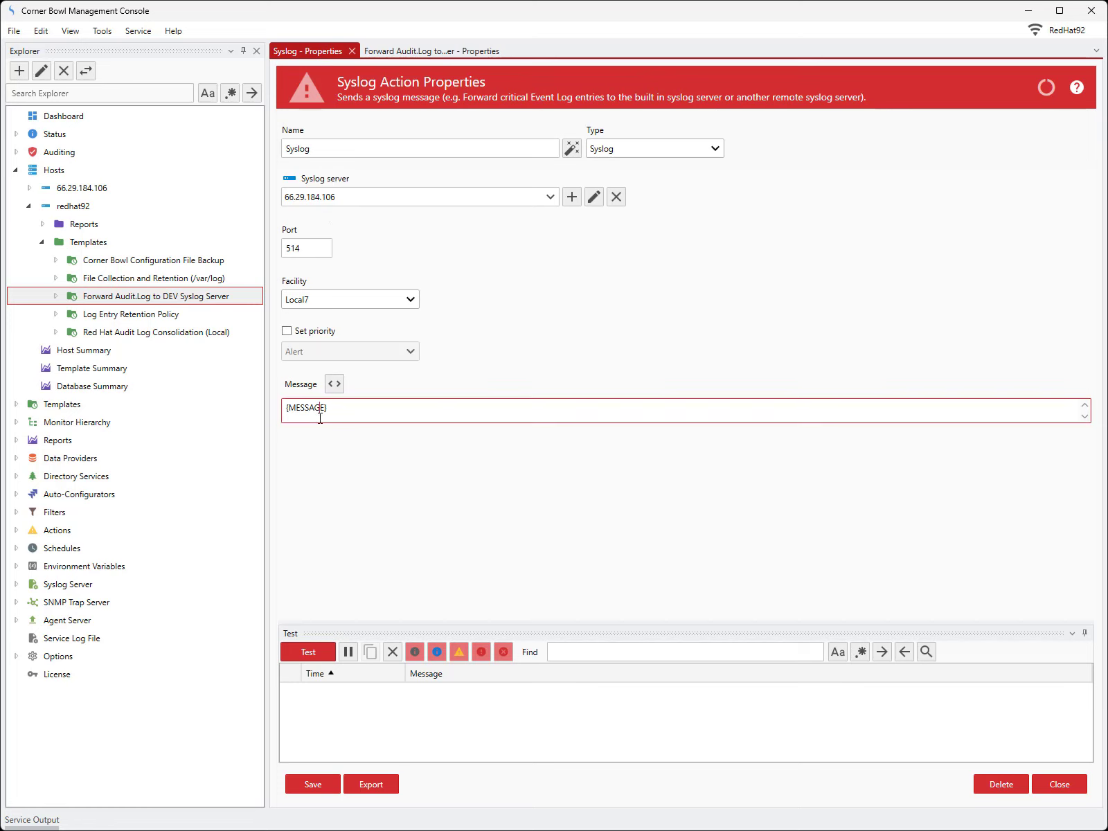
{"action": "left_click_drag", "start_coordinate": [336, 408], "coordinate": [278, 413]}
{"action": "left_click", "coordinate": [353, 52]}
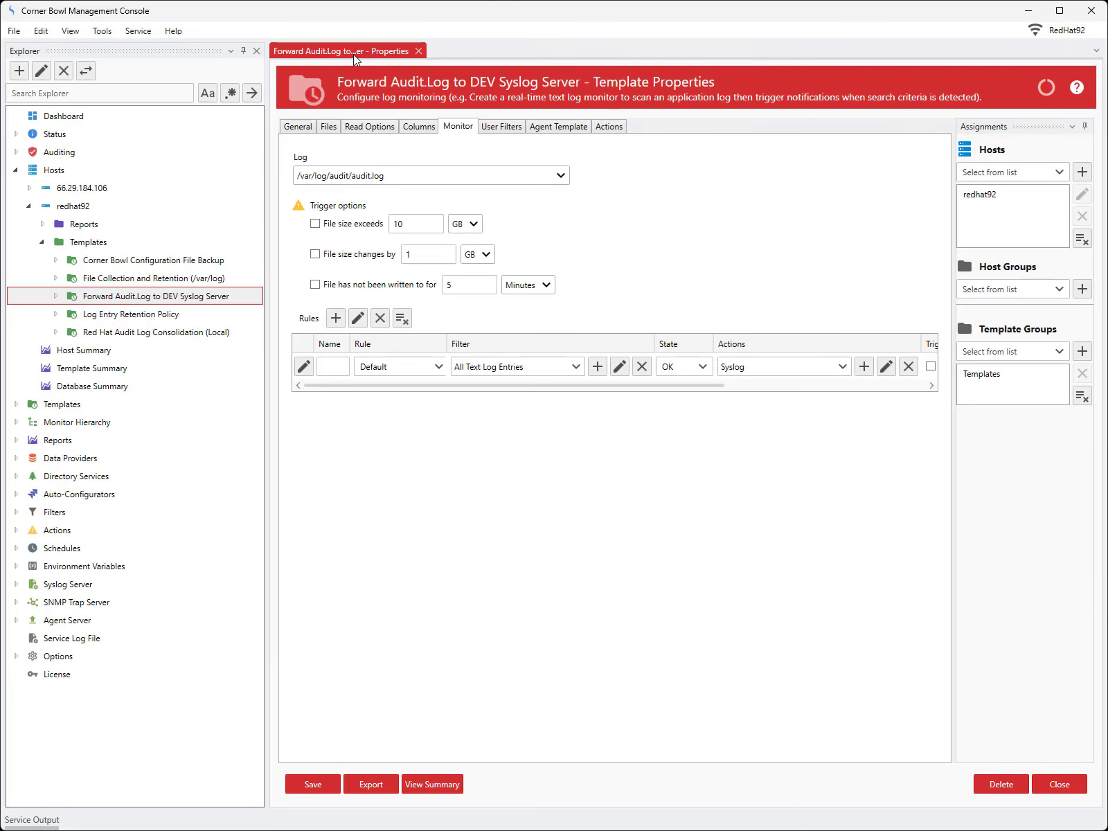
{"action": "left_click", "coordinate": [1056, 781]}
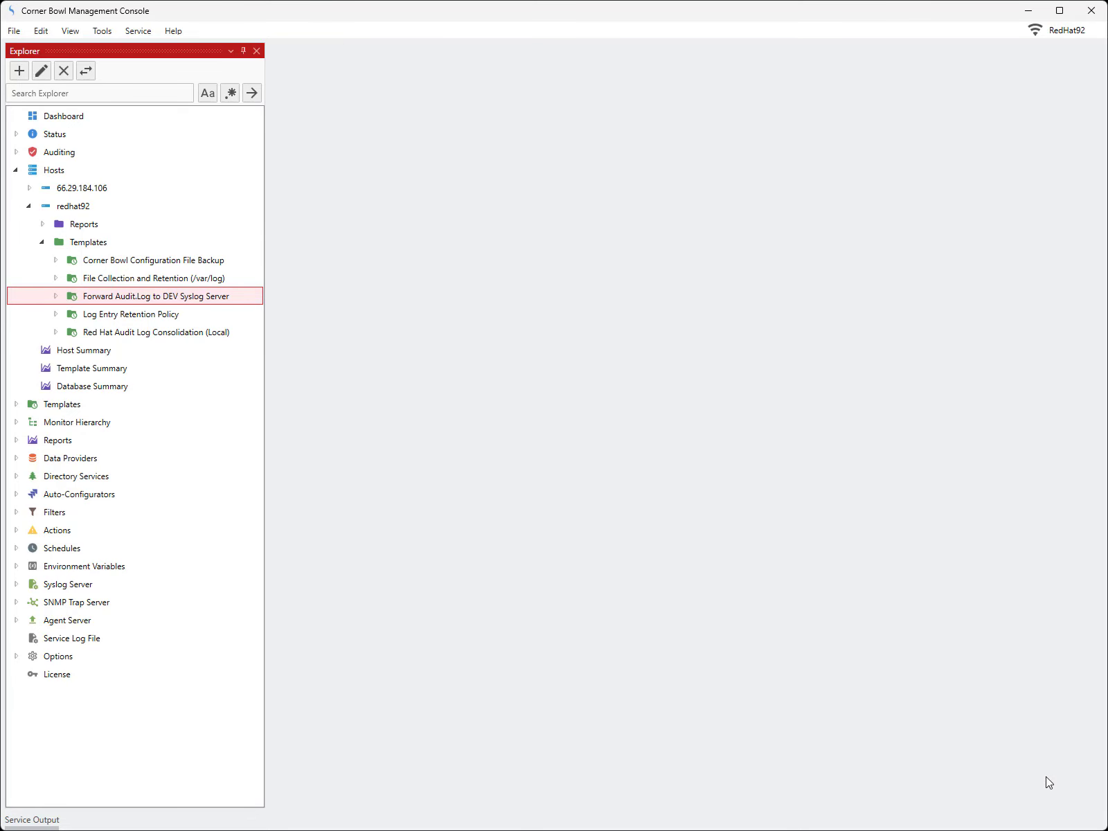
Log out of the RedHat92 server and log back in with the saved Hoyt connection
{"action": "left_click", "coordinate": [15, 32]}
{"action": "left_click", "coordinate": [31, 103]}
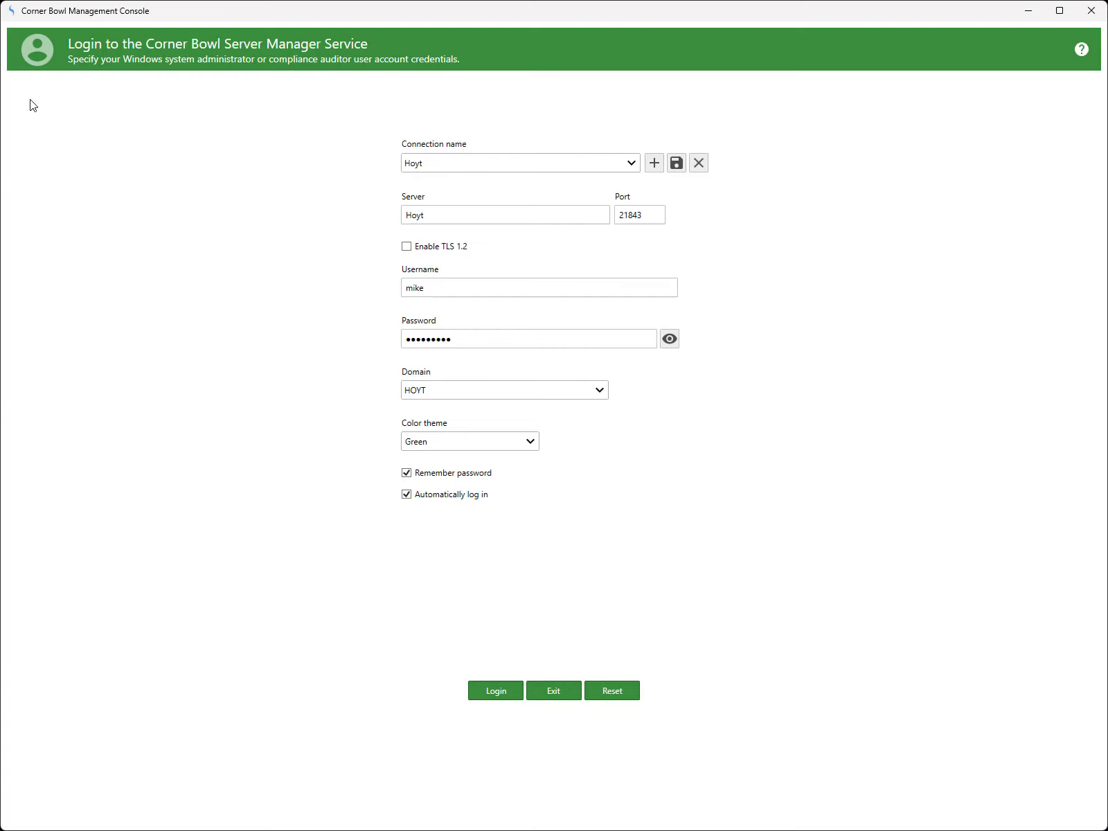
{"action": "left_click", "coordinate": [481, 692]}
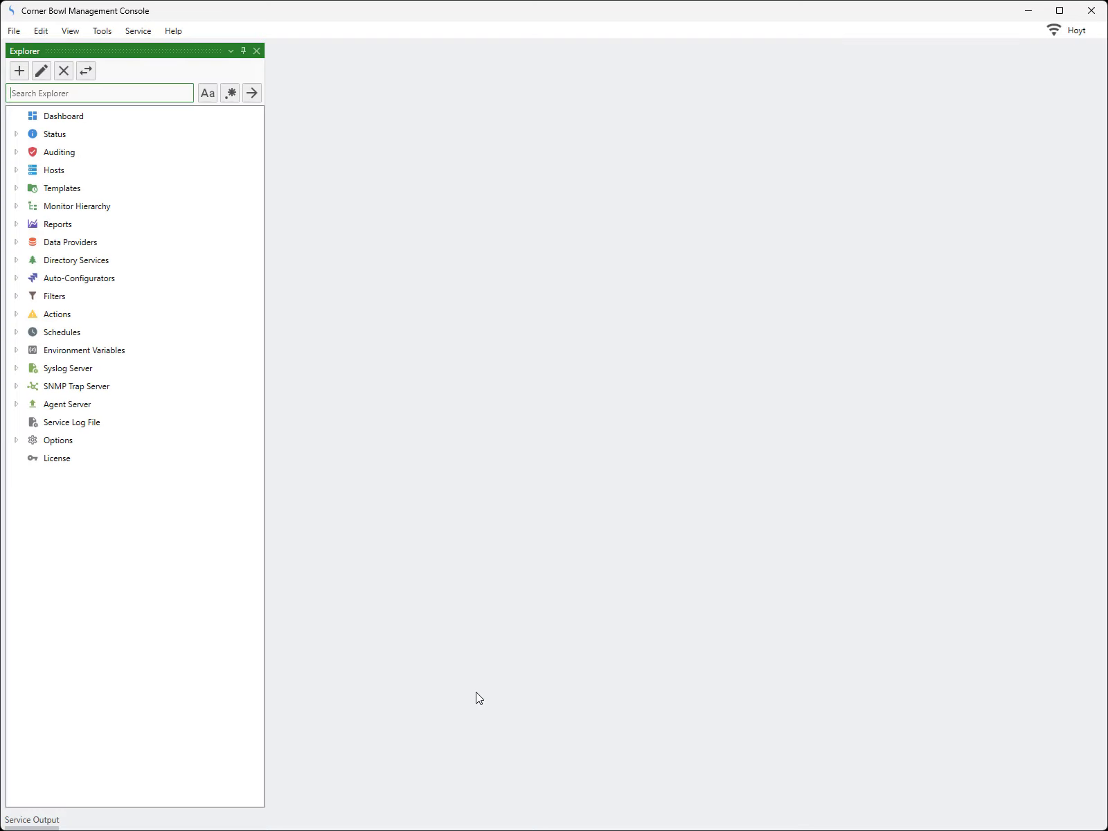
View the Syslog Consolidation log of 172.190.247.226 under Linux Agent Devices with the default viewer options, and examine the first entry's message
{"action": "left_click", "coordinate": [17, 170]}
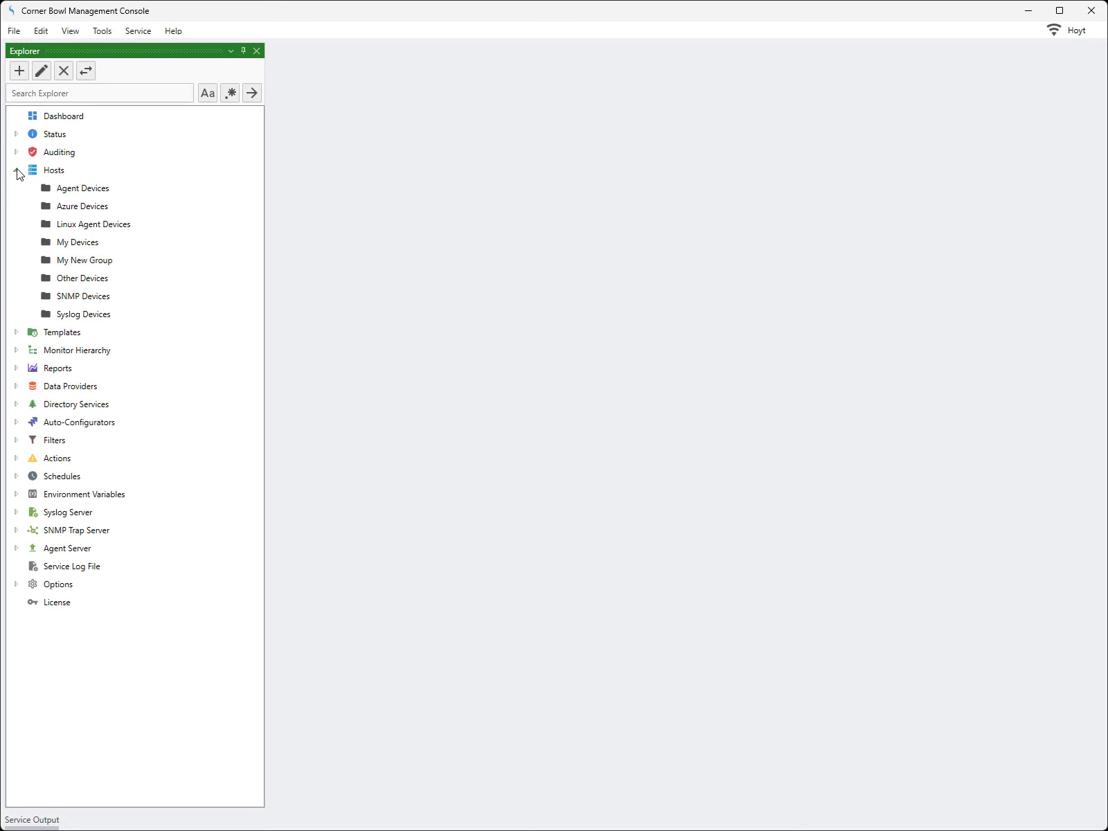
{"action": "left_click", "coordinate": [29, 224]}
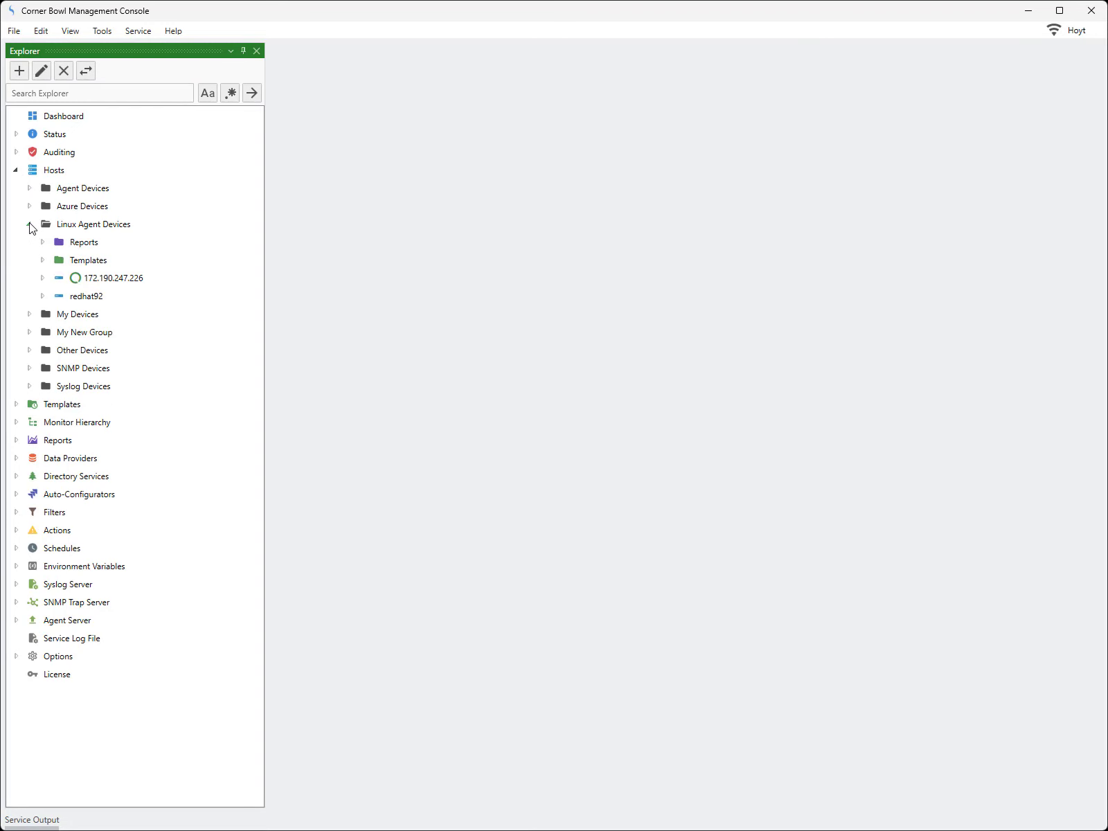
{"action": "left_click", "coordinate": [43, 278]}
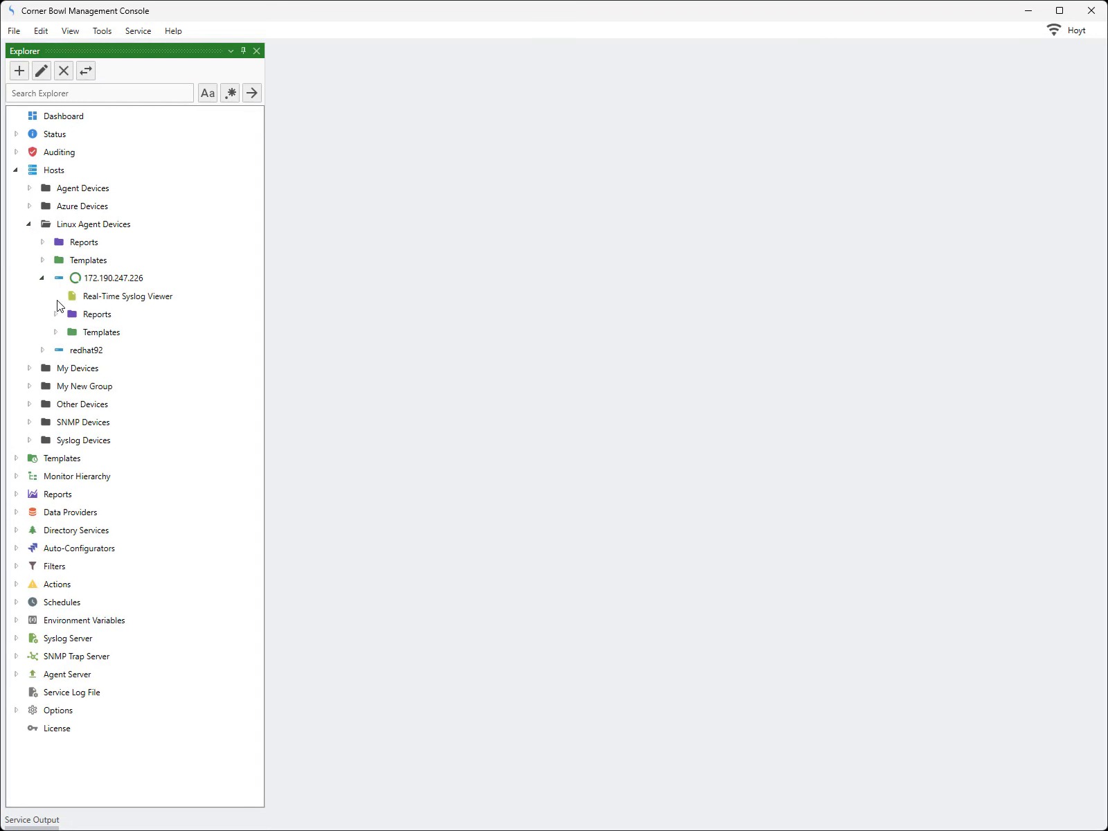
{"action": "left_click", "coordinate": [56, 333]}
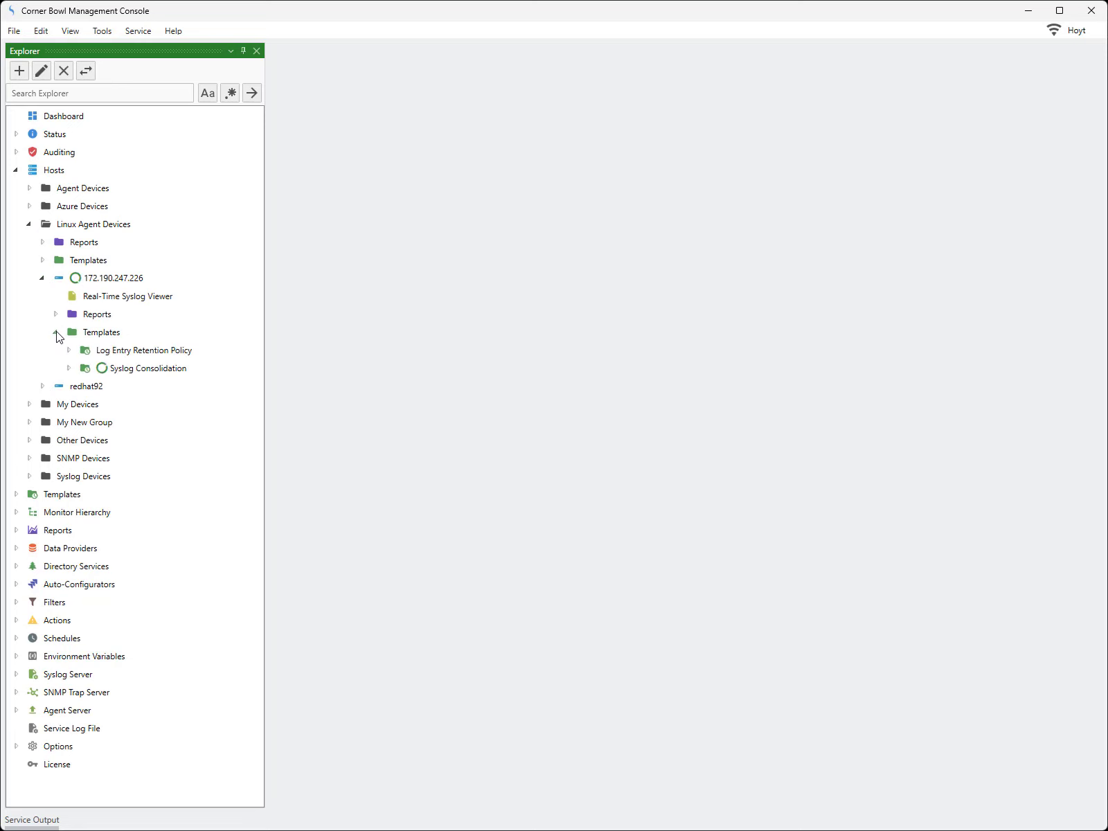
{"action": "left_click", "coordinate": [67, 368]}
{"action": "right_click", "coordinate": [123, 390]}
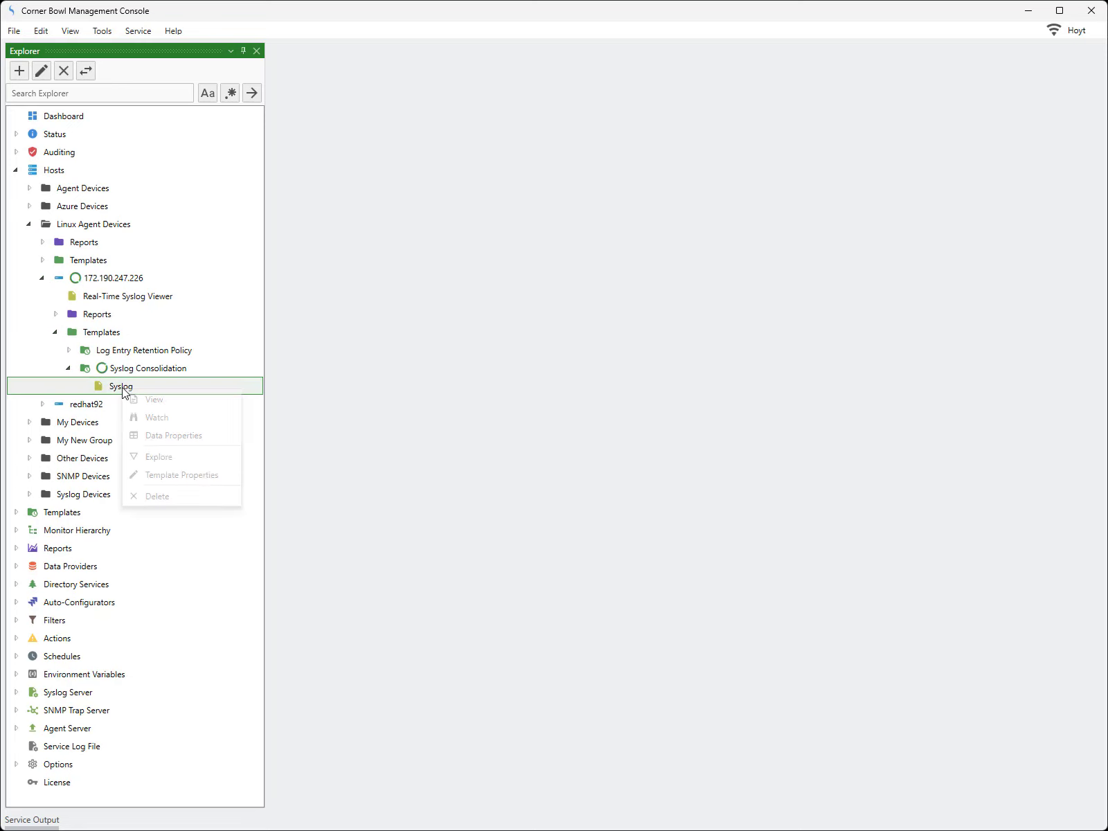
{"action": "left_click", "coordinate": [143, 401]}
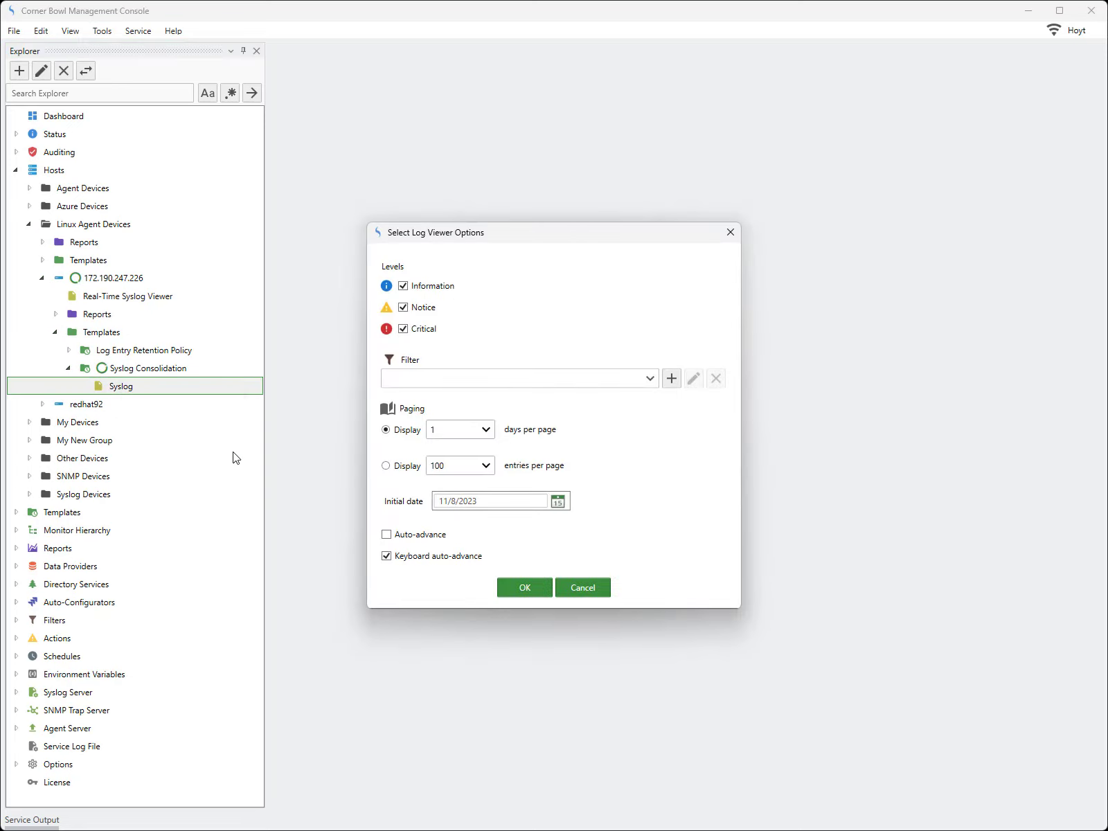
{"action": "left_click", "coordinate": [520, 589]}
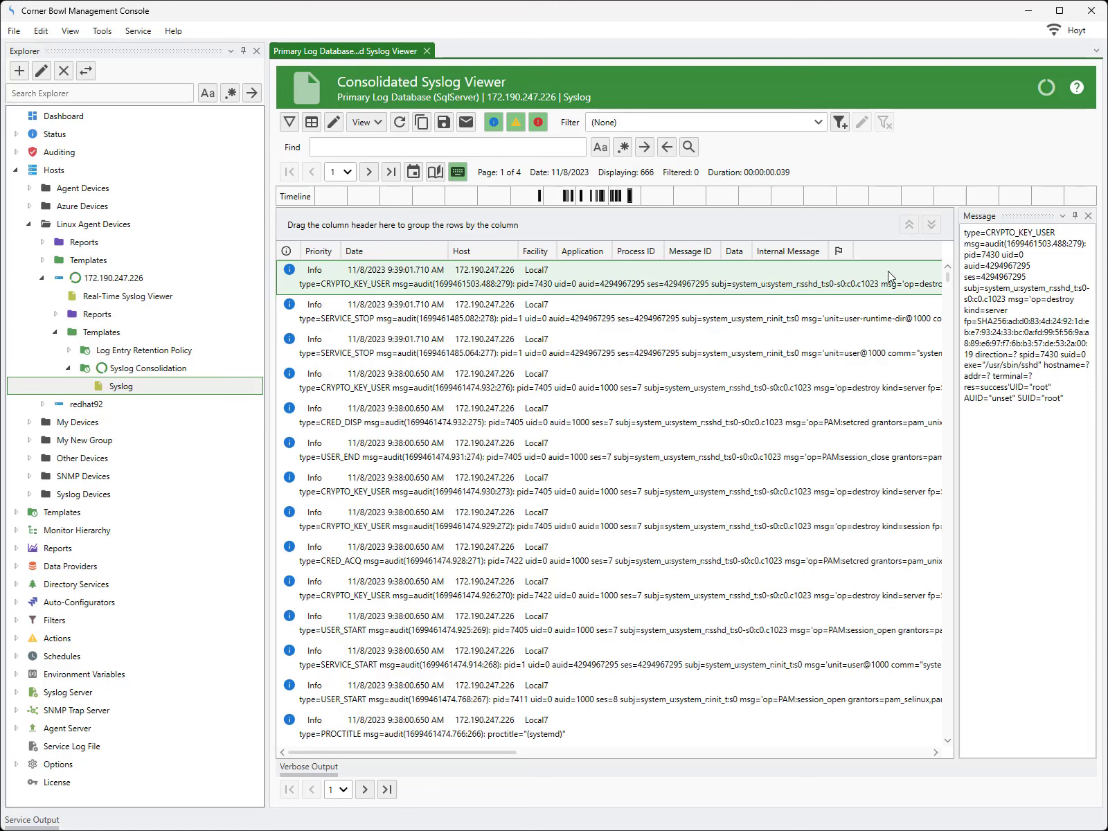
{"action": "double_click", "coordinate": [970, 233]}
{"action": "left_click_drag", "start_coordinate": [993, 231], "coordinate": [1050, 242]}
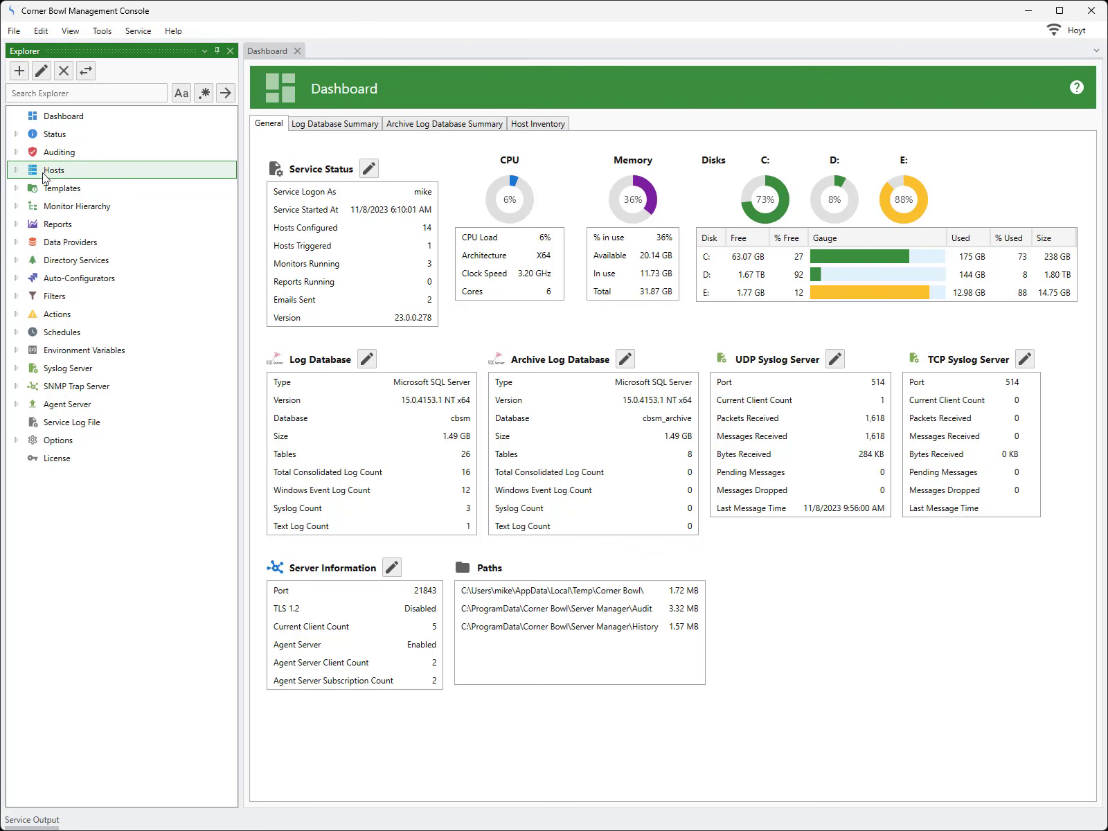
Locate the Syslog Consolidation log of host 192.168.0.16 in My New Group
{"action": "left_click", "coordinate": [16, 171]}
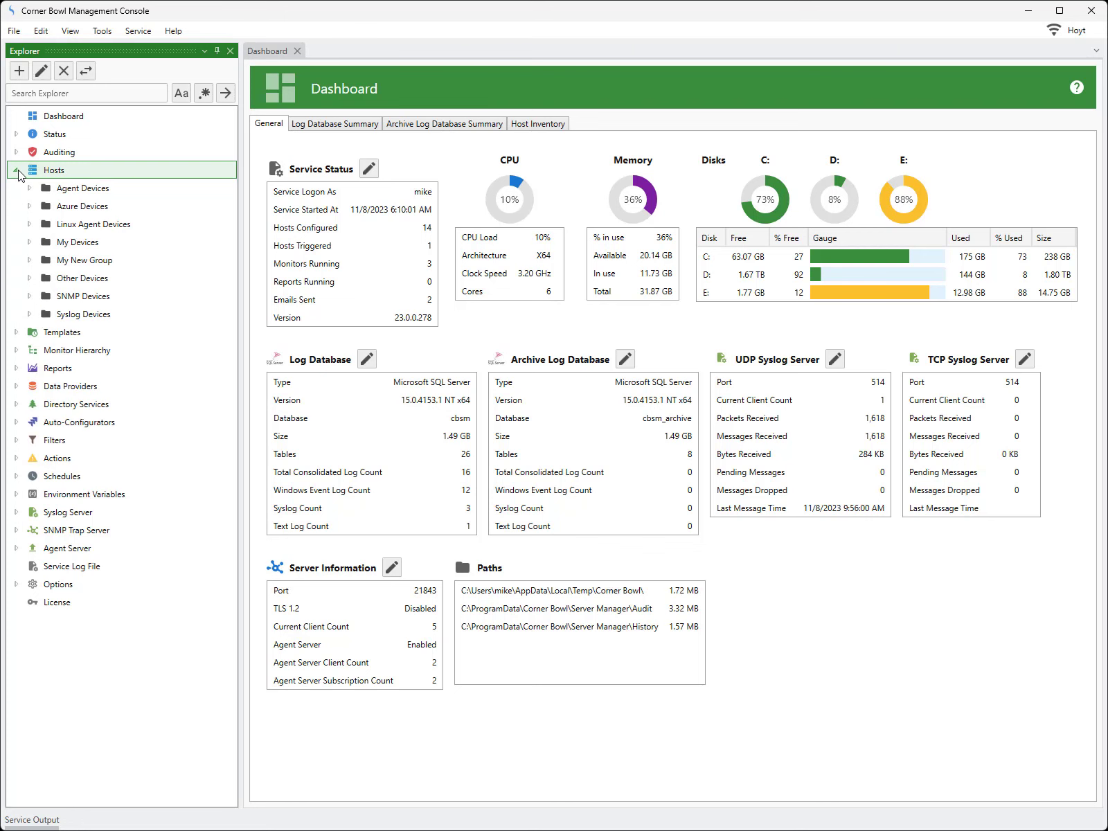
{"action": "left_click", "coordinate": [29, 260]}
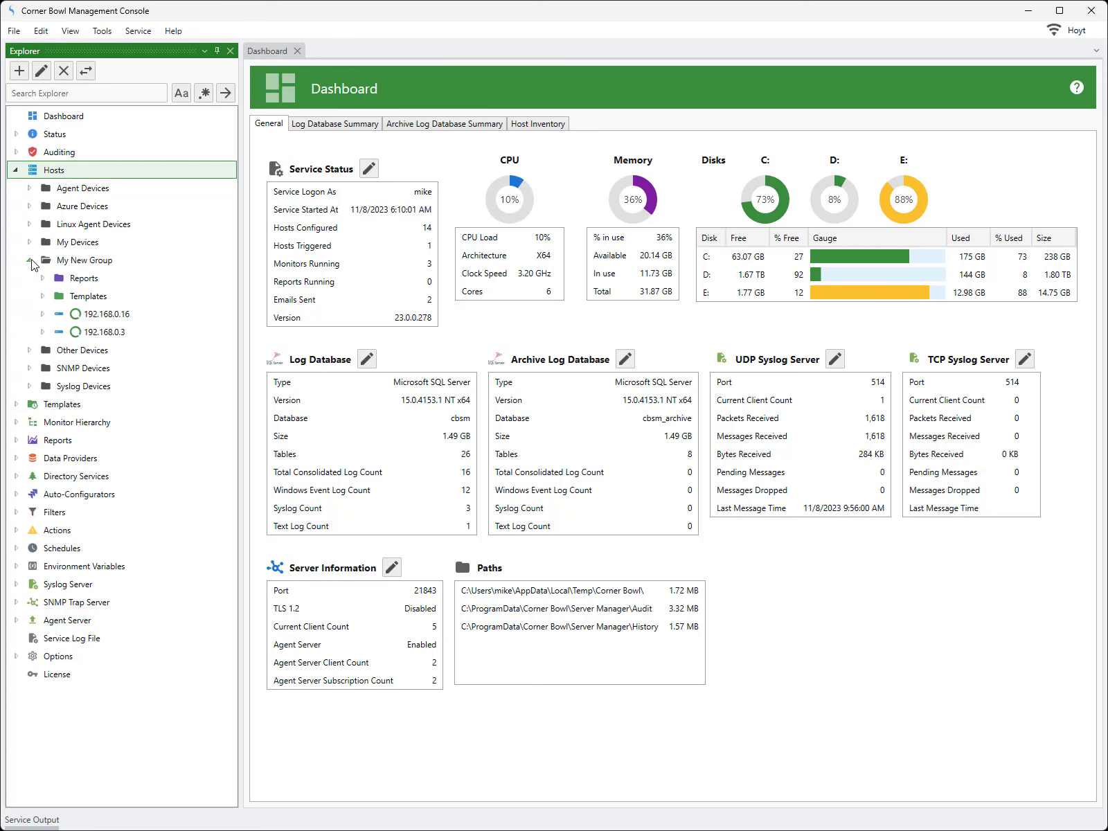
{"action": "left_click", "coordinate": [43, 316]}
{"action": "left_click", "coordinate": [55, 350]}
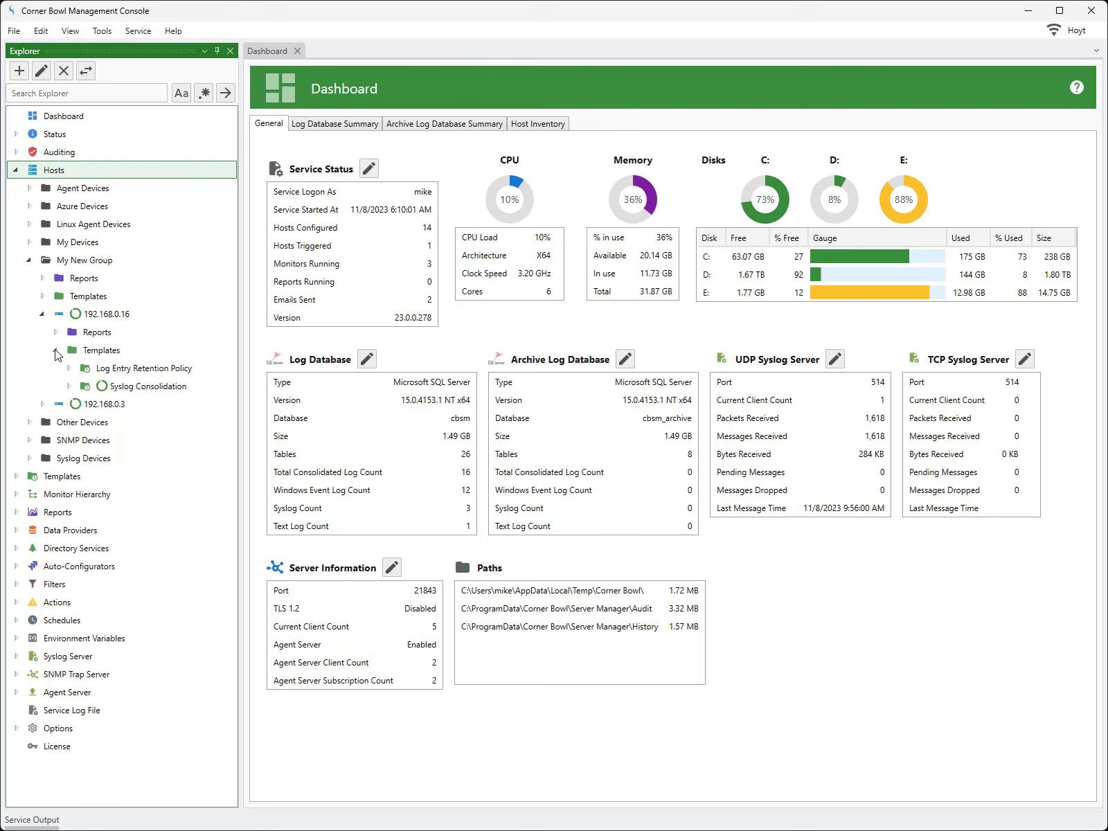
{"action": "left_click", "coordinate": [68, 387]}
{"action": "left_click", "coordinate": [122, 406]}
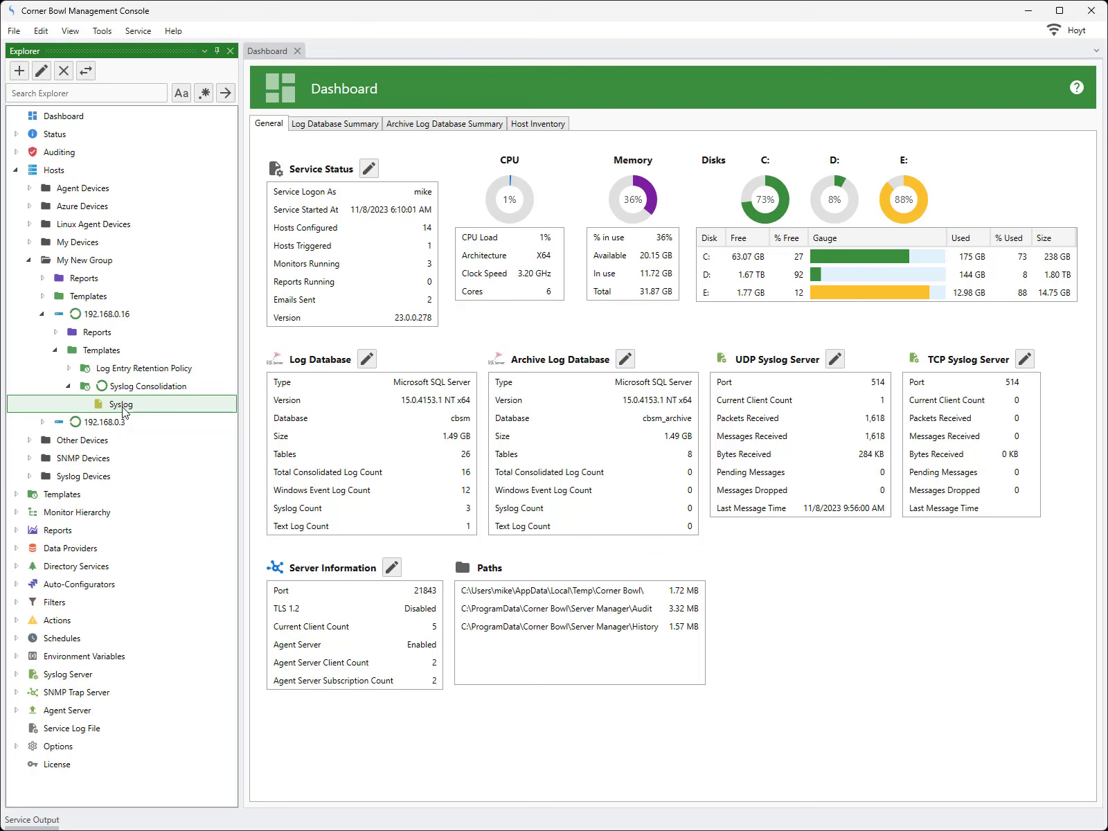
View the consolidated Syslog entries of host 172.190.247.226 in Linux Agent Devices using the default log viewer options
{"action": "left_click", "coordinate": [29, 224]}
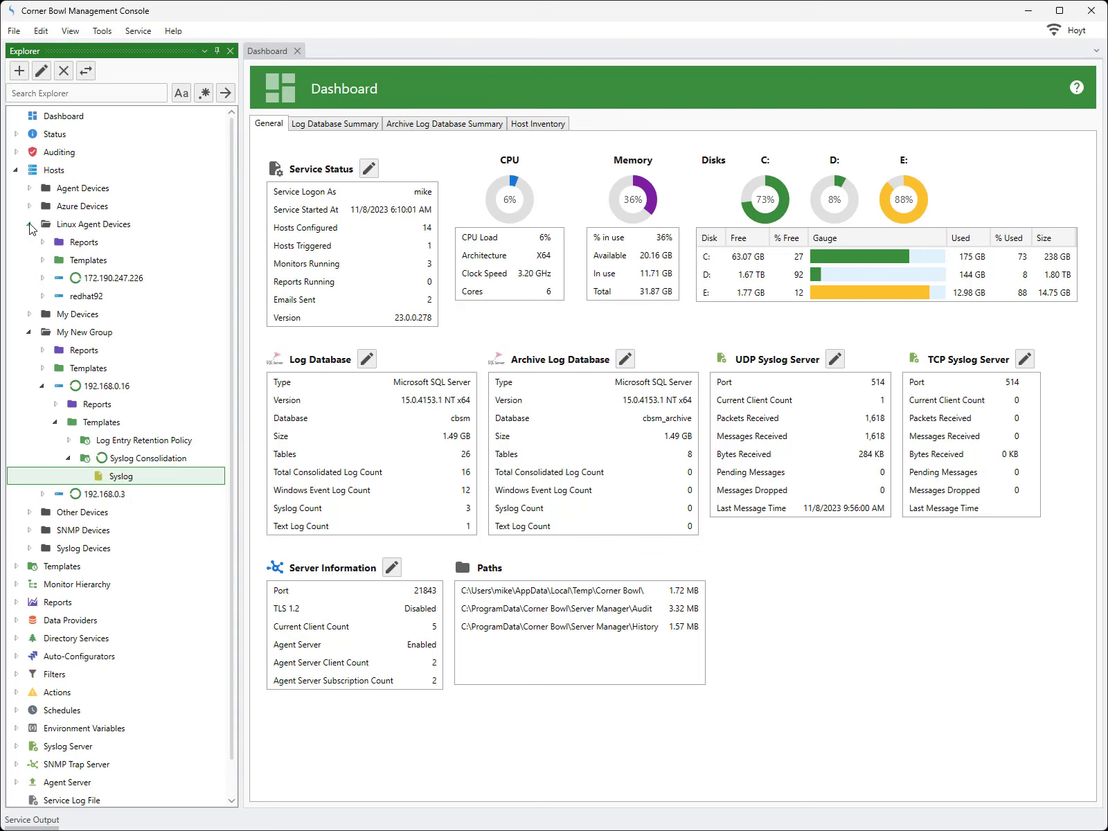
{"action": "left_click", "coordinate": [42, 278]}
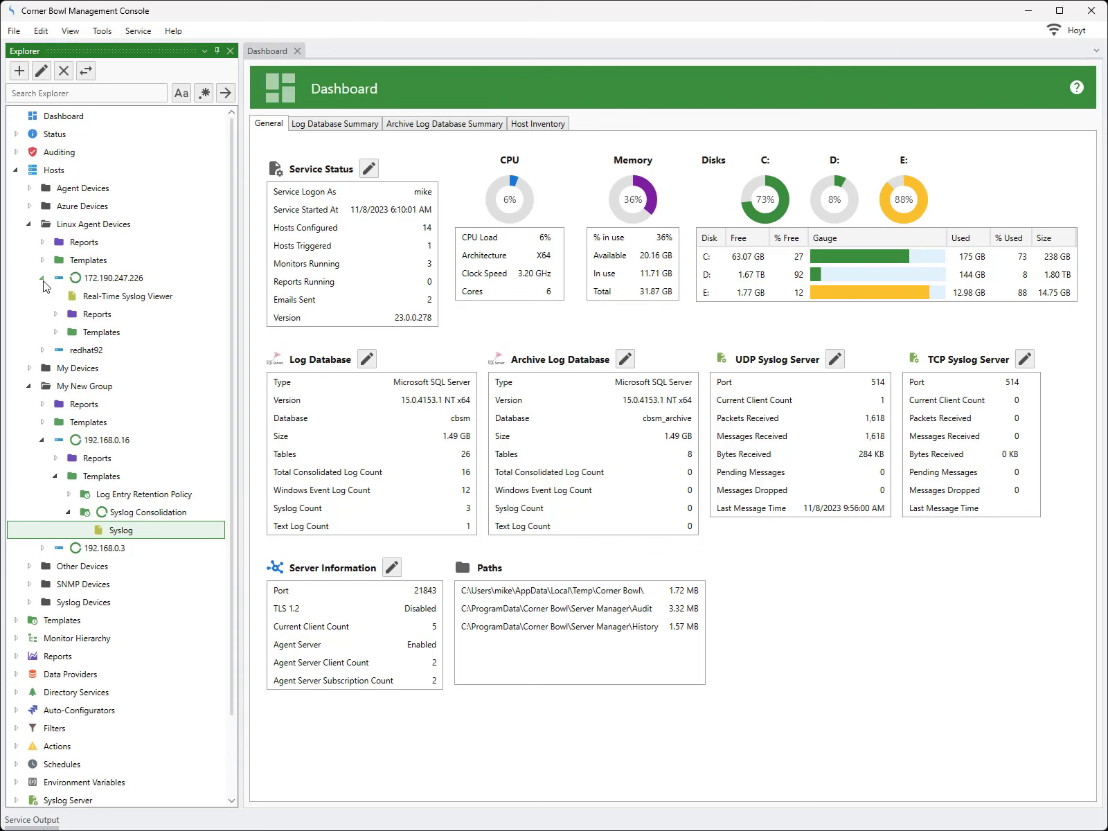
{"action": "left_click", "coordinate": [55, 332]}
{"action": "left_click", "coordinate": [69, 368]}
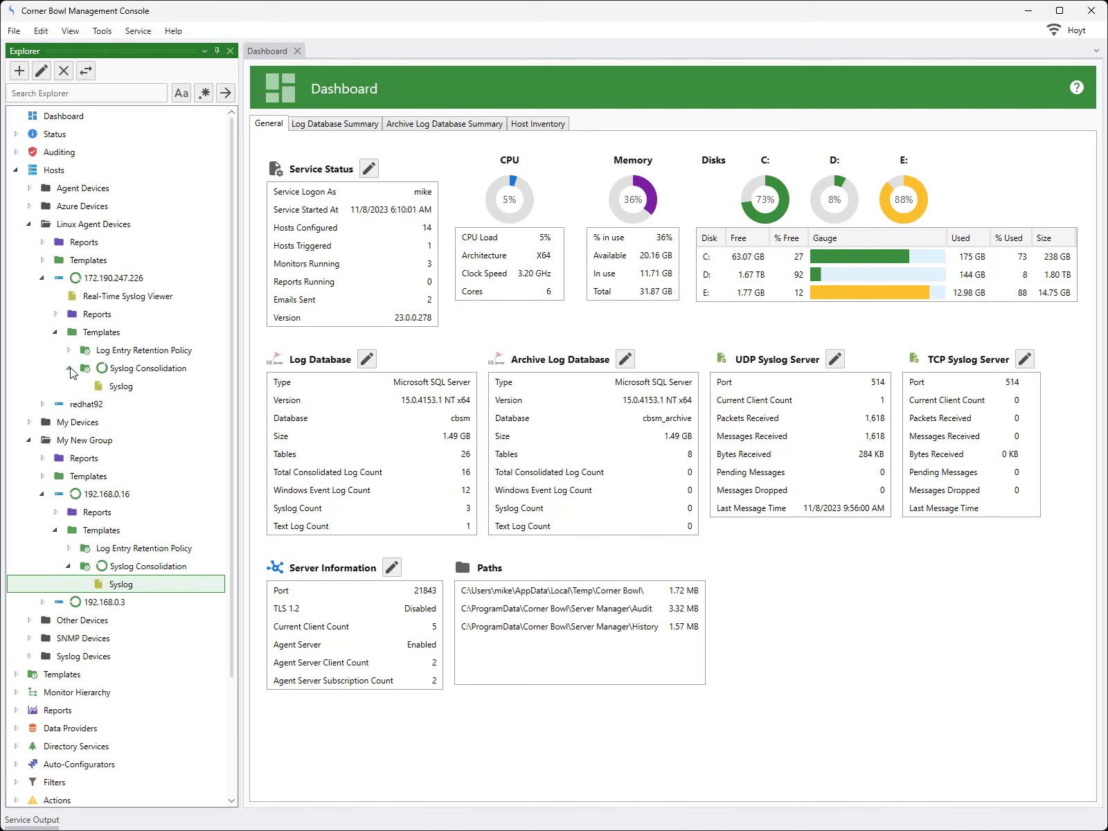
{"action": "left_click", "coordinate": [111, 388]}
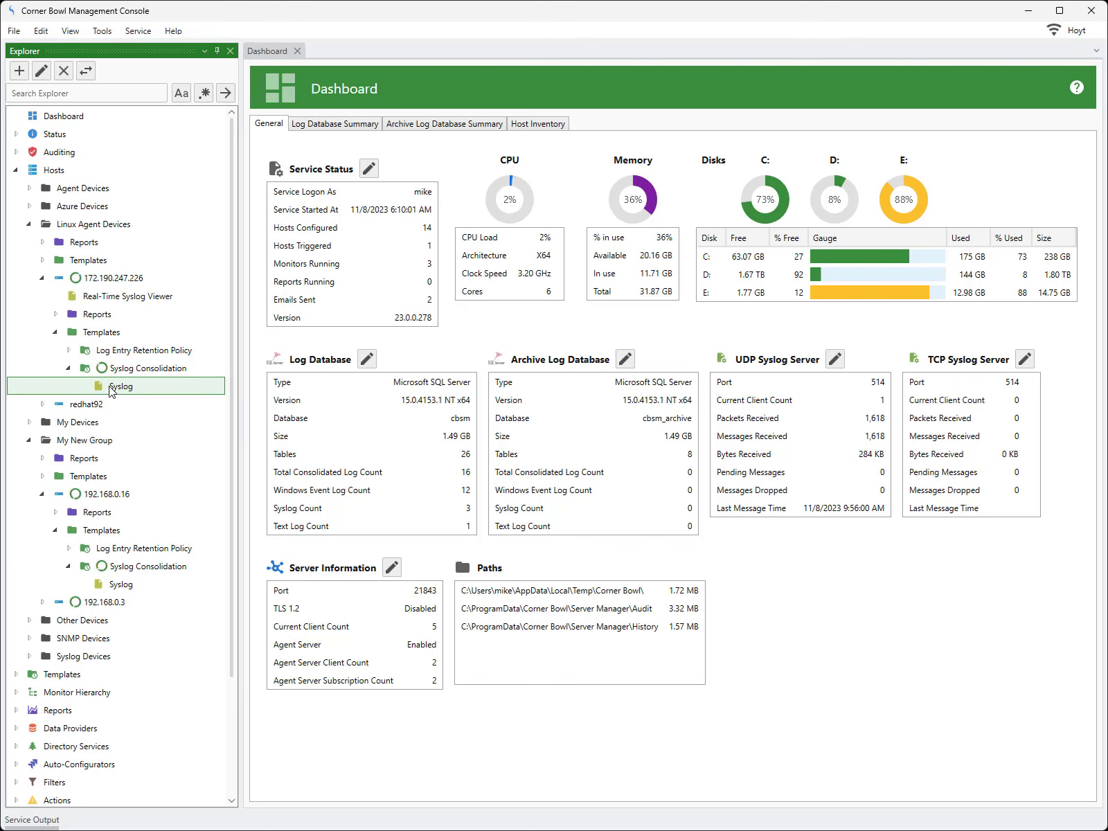
{"action": "right_click", "coordinate": [112, 390]}
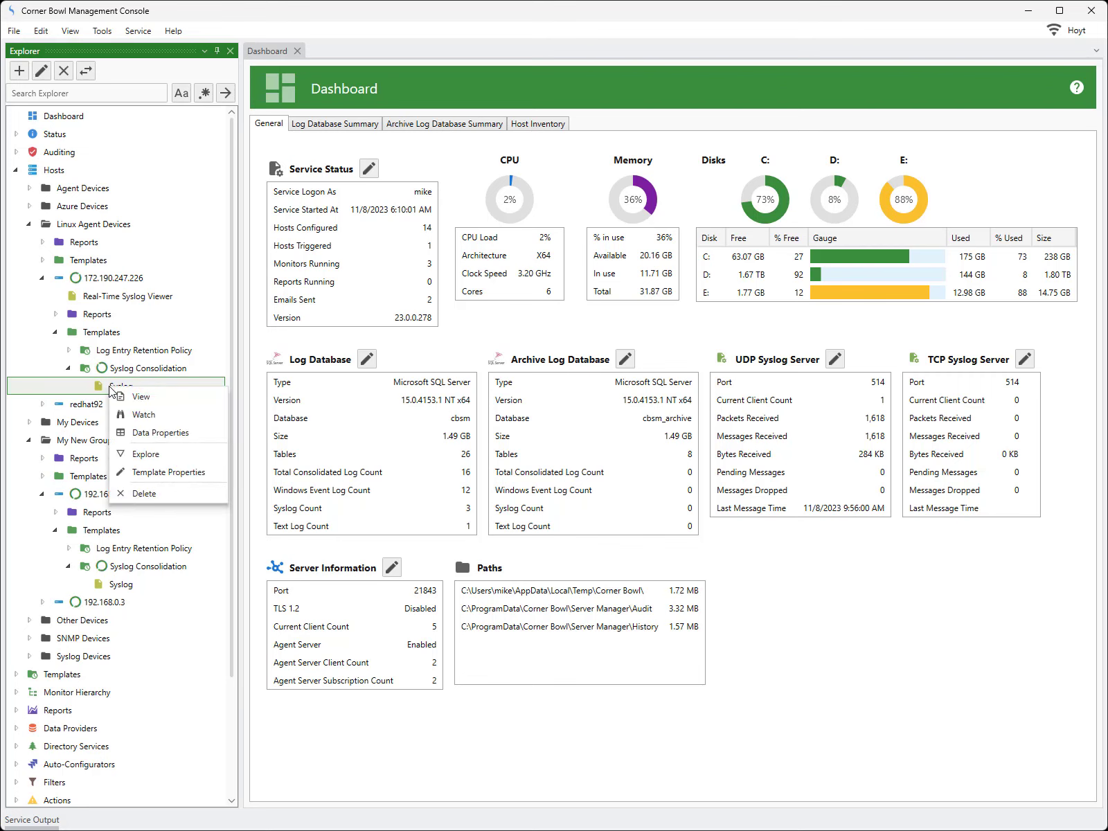
{"action": "left_click", "coordinate": [142, 401]}
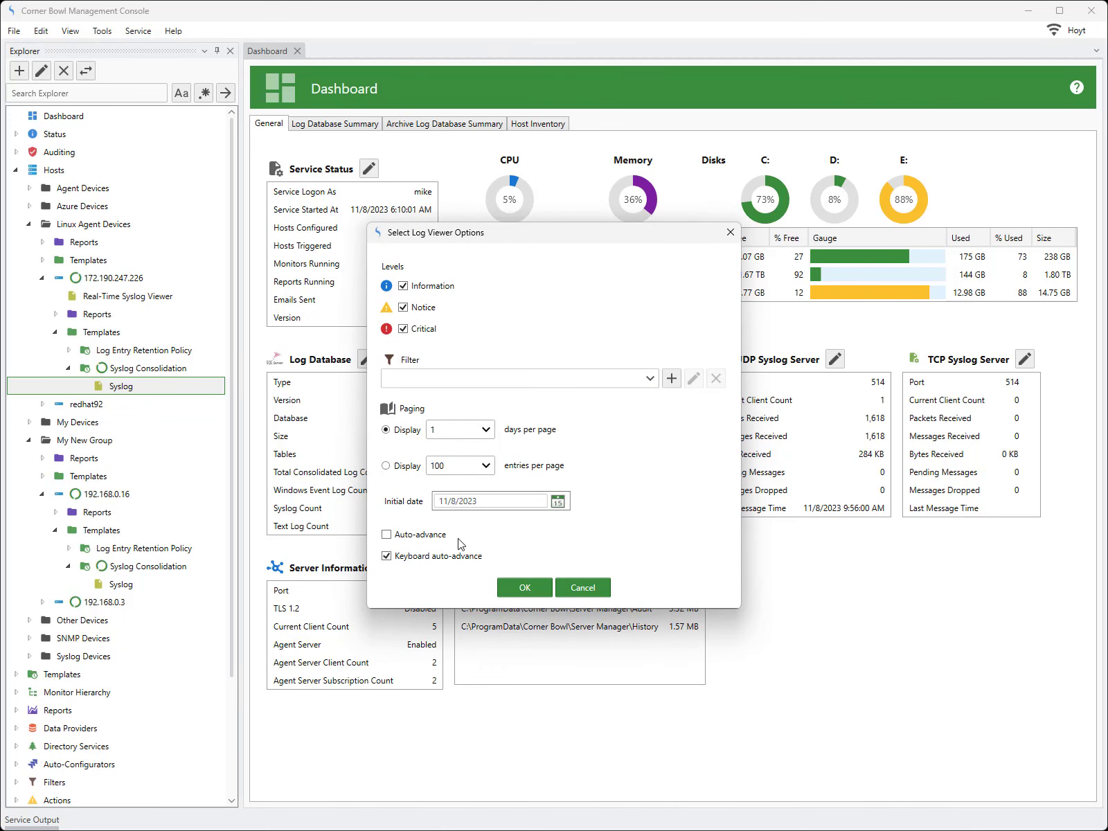
{"action": "left_click", "coordinate": [524, 588]}
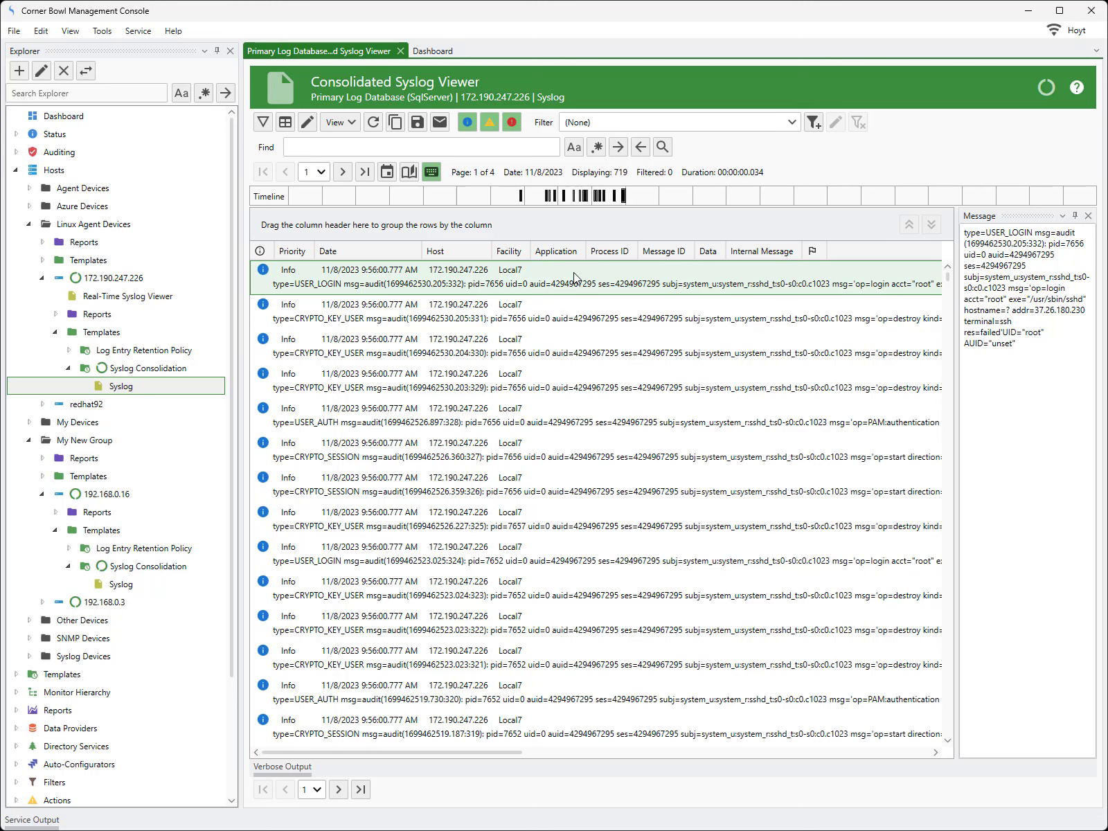
Examine the type, audit timestamp, hostname, address and result fields in the first entry's message
{"action": "double_click", "coordinate": [971, 234]}
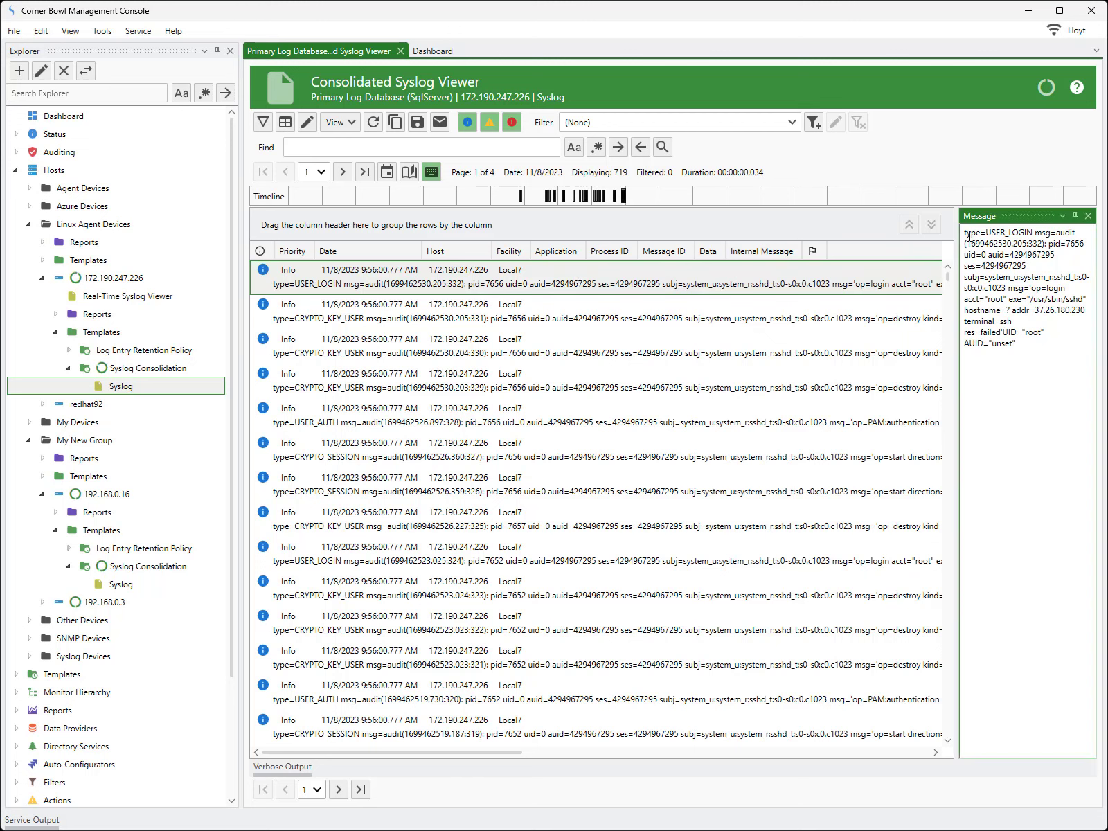
{"action": "double_click", "coordinate": [1042, 236]}
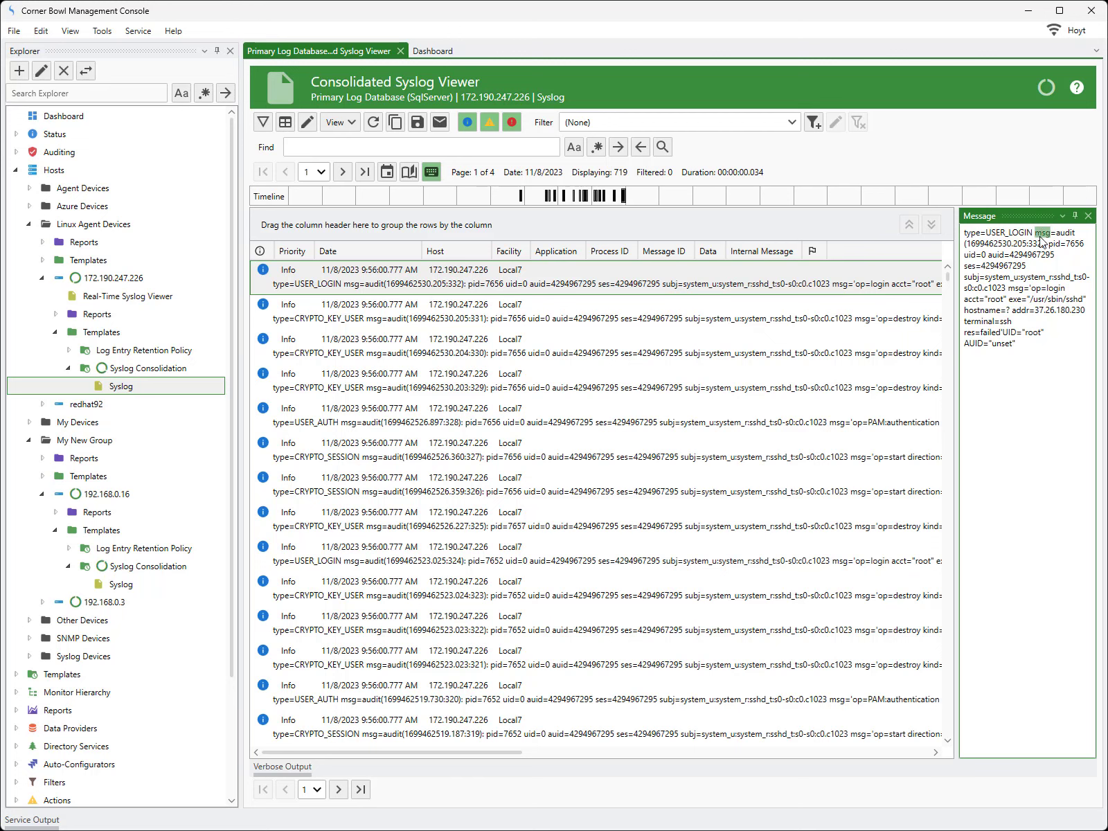
{"action": "double_click", "coordinate": [970, 255]}
{"action": "double_click", "coordinate": [976, 234]}
{"action": "double_click", "coordinate": [979, 244]}
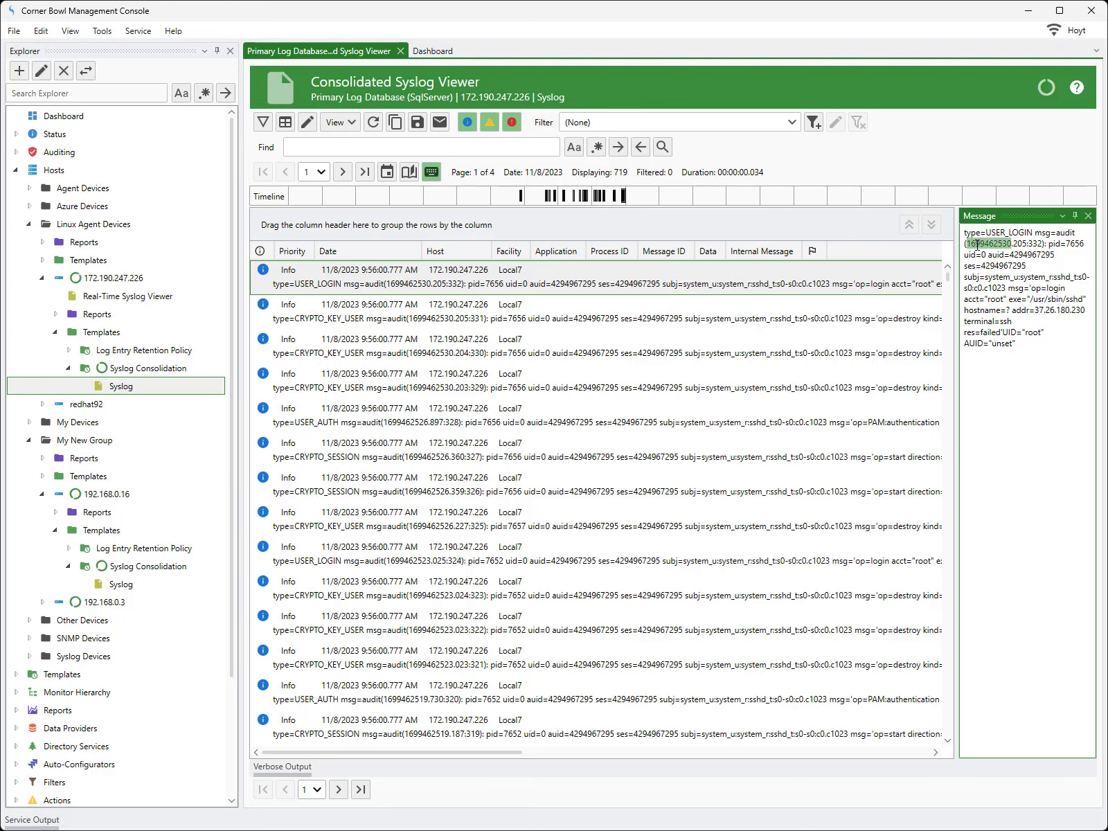
{"action": "double_click", "coordinate": [984, 312]}
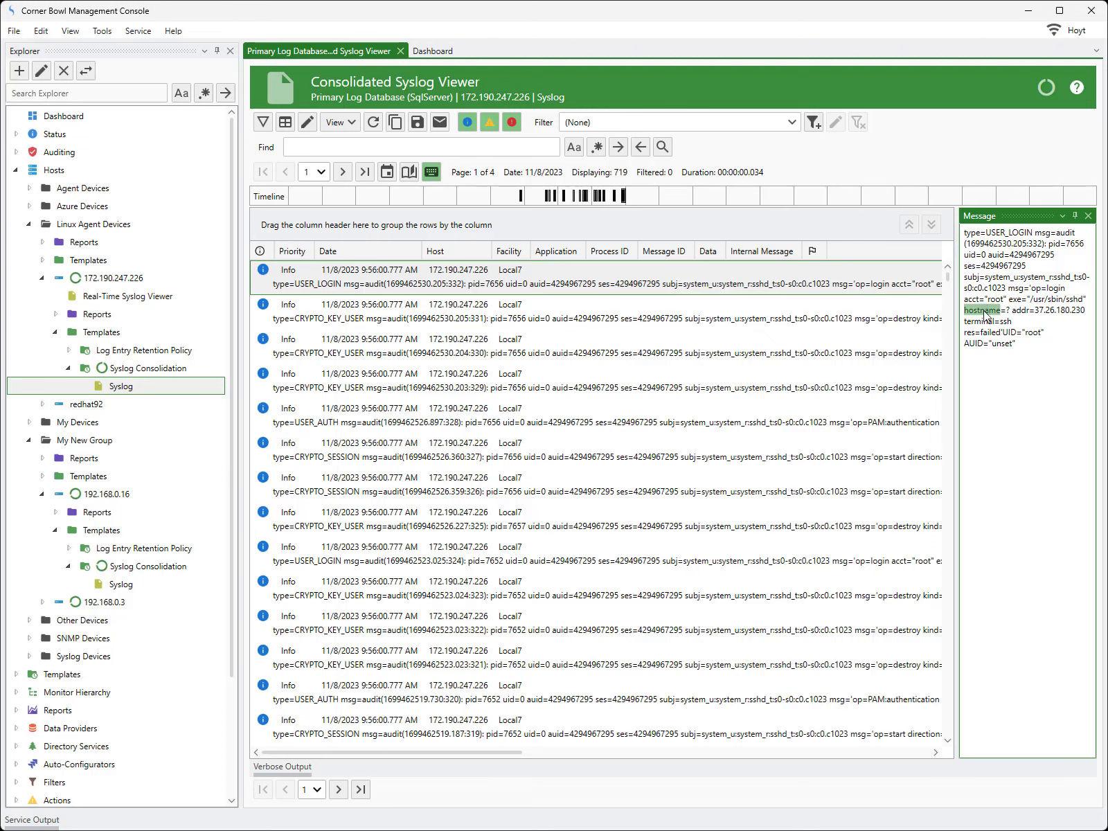
{"action": "double_click", "coordinate": [1018, 311]}
{"action": "double_click", "coordinate": [991, 334]}
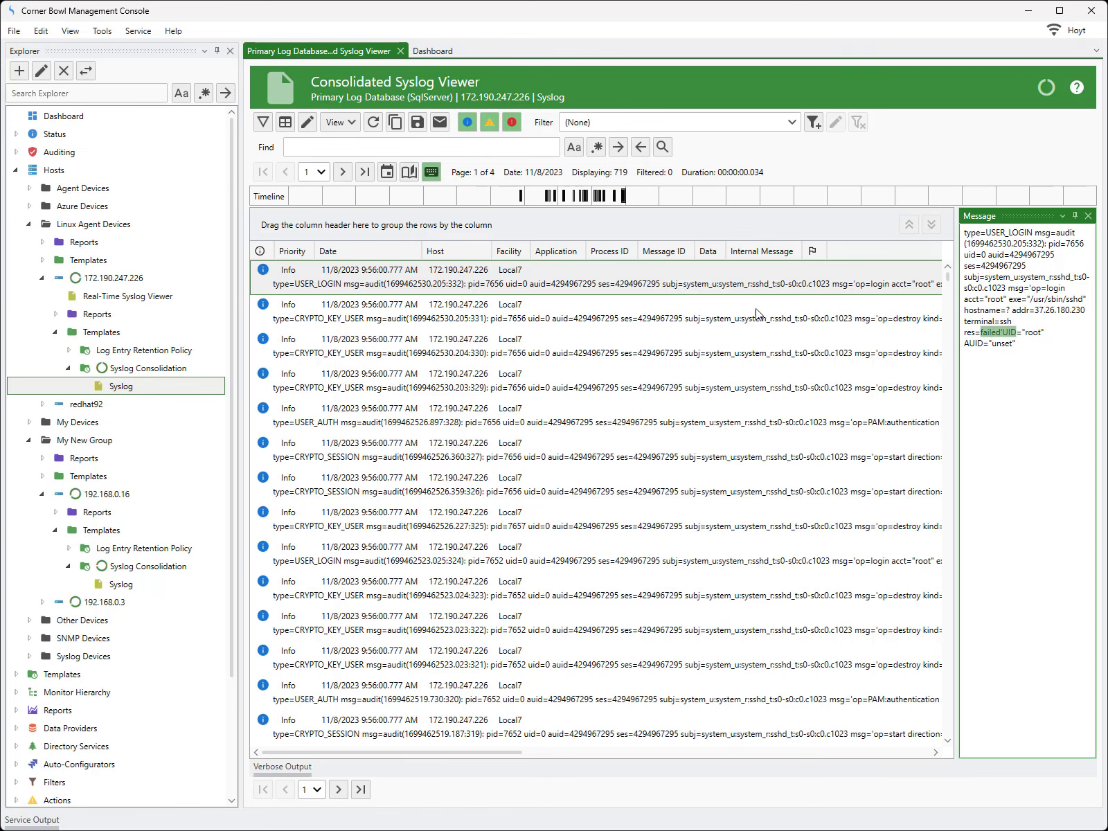
Create a new Syslog Report from the Log Consolidation Reports
{"action": "left_click", "coordinate": [15, 31]}
{"action": "left_click", "coordinate": [20, 46]}
{"action": "left_click", "coordinate": [255, 258]}
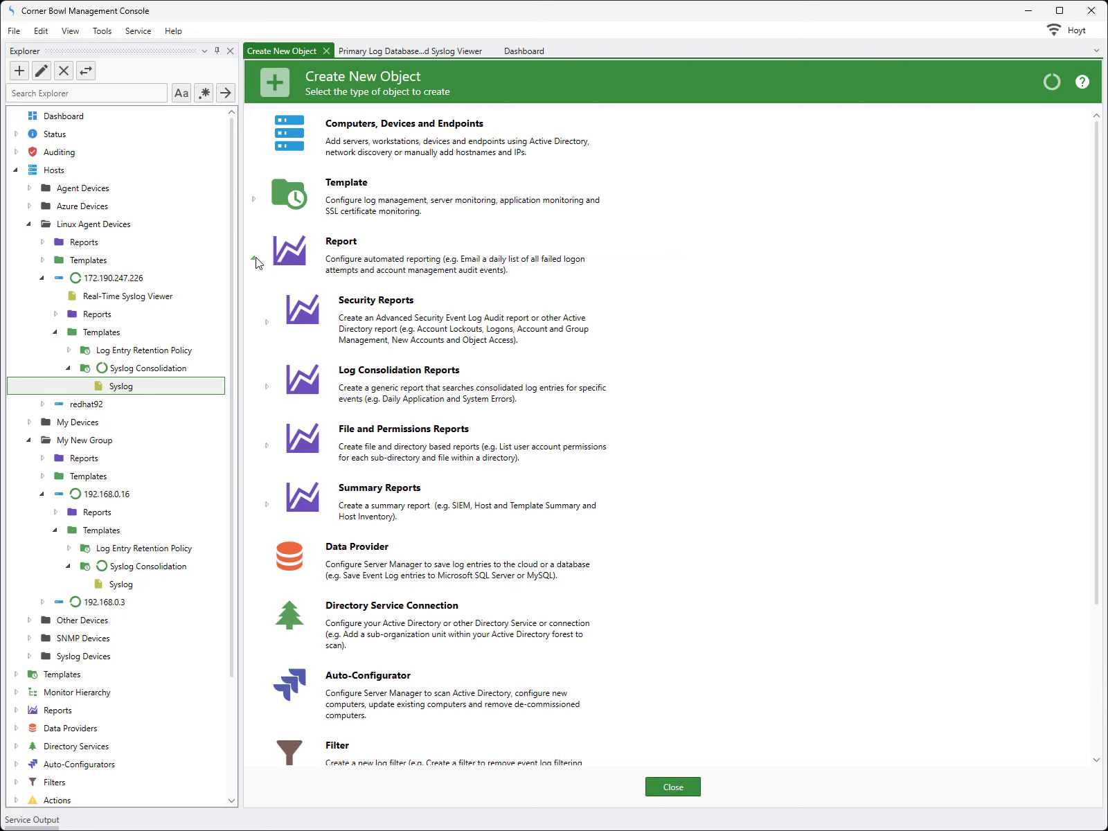
{"action": "left_click", "coordinate": [268, 388]}
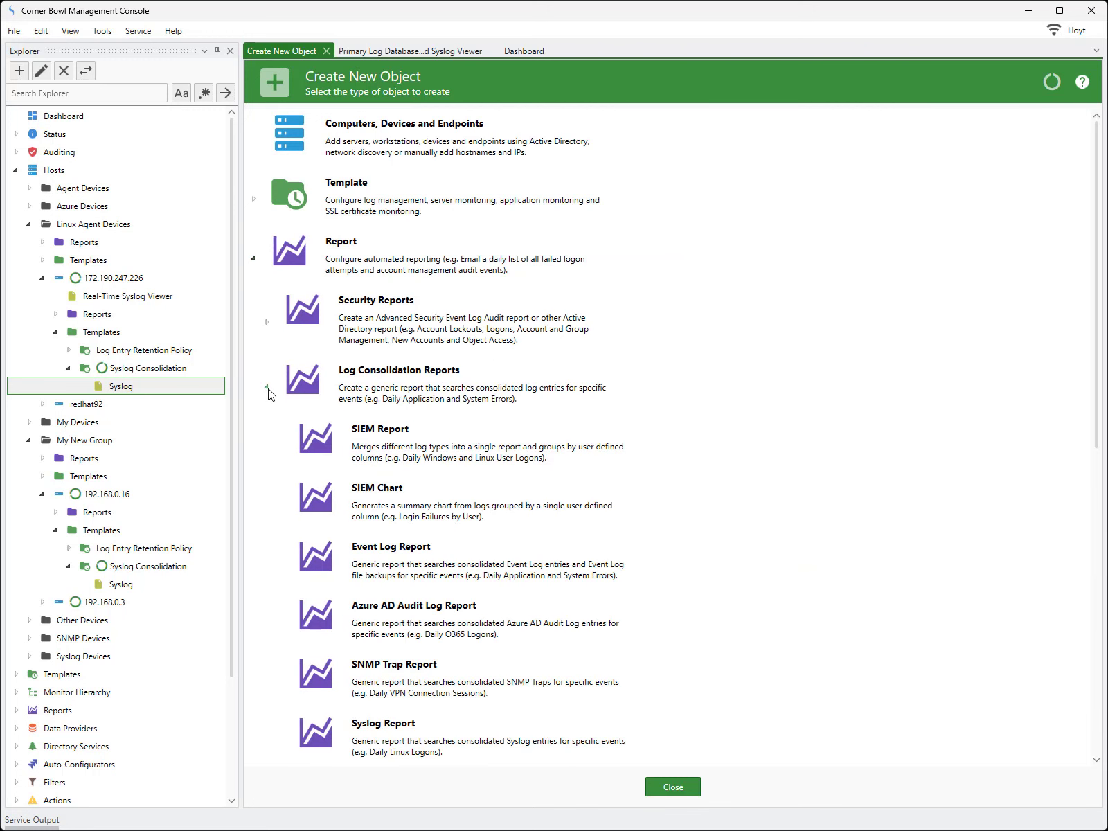
{"action": "double_click", "coordinate": [410, 739]}
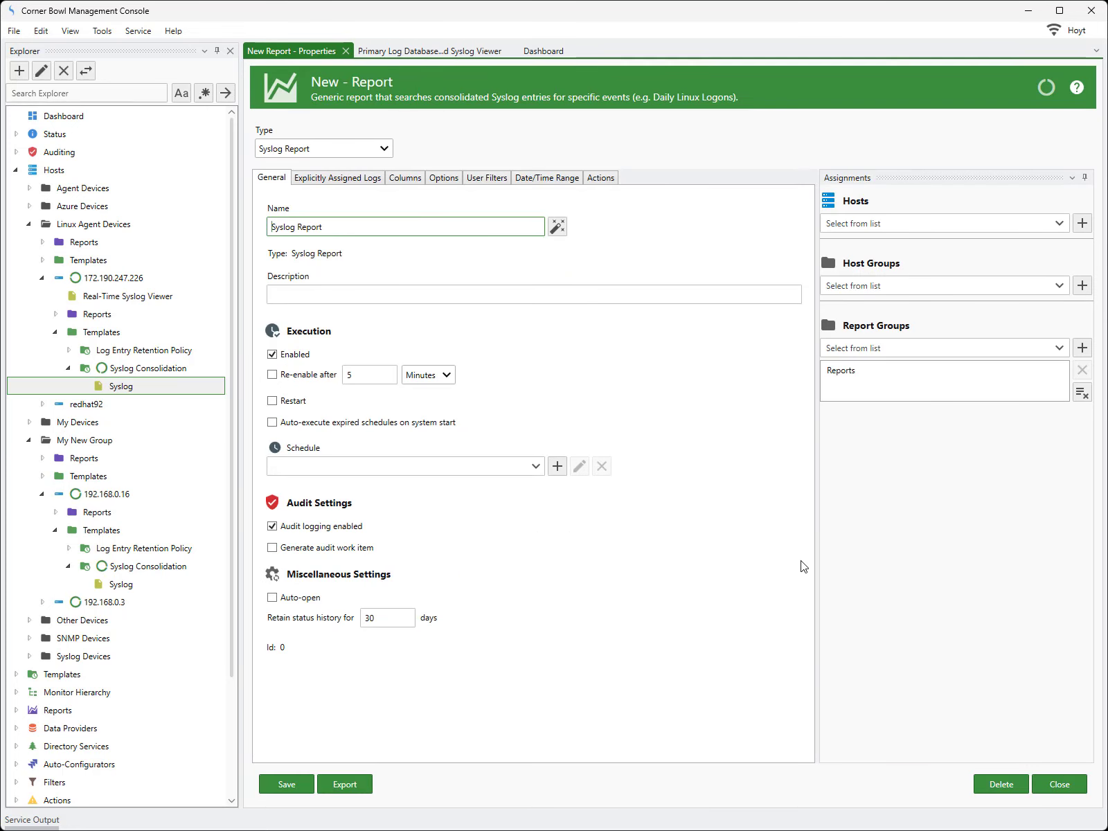
Save the report with host 172.190.247.226 assigned, and view that host's entries in the report content
{"action": "left_click", "coordinate": [1060, 224]}
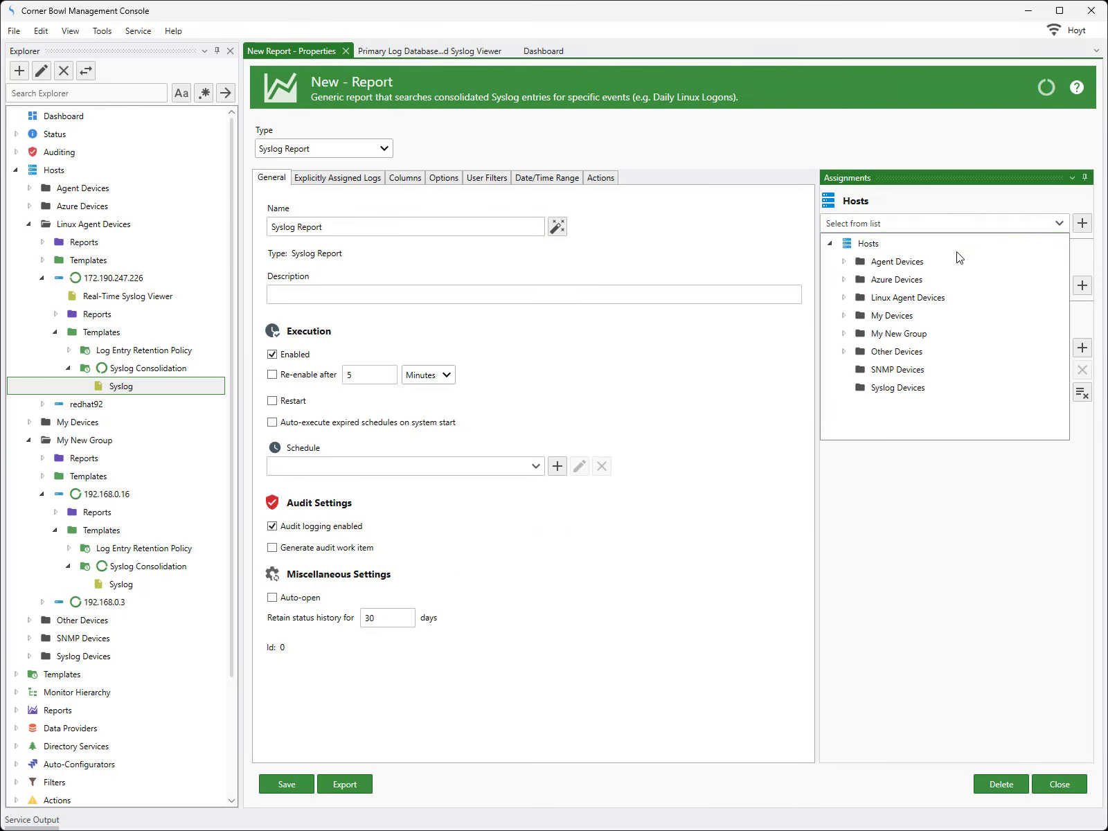
{"action": "left_click", "coordinate": [845, 299]}
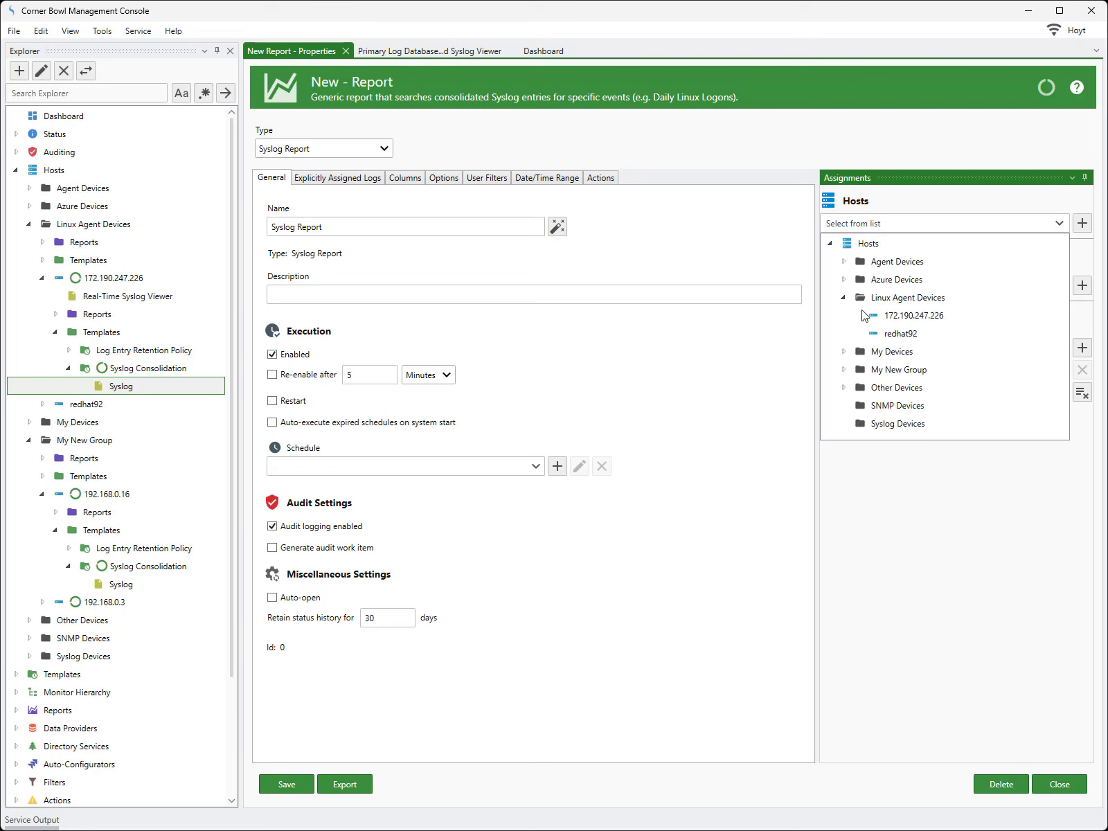
{"action": "left_click", "coordinate": [901, 318]}
{"action": "left_click", "coordinate": [305, 787]}
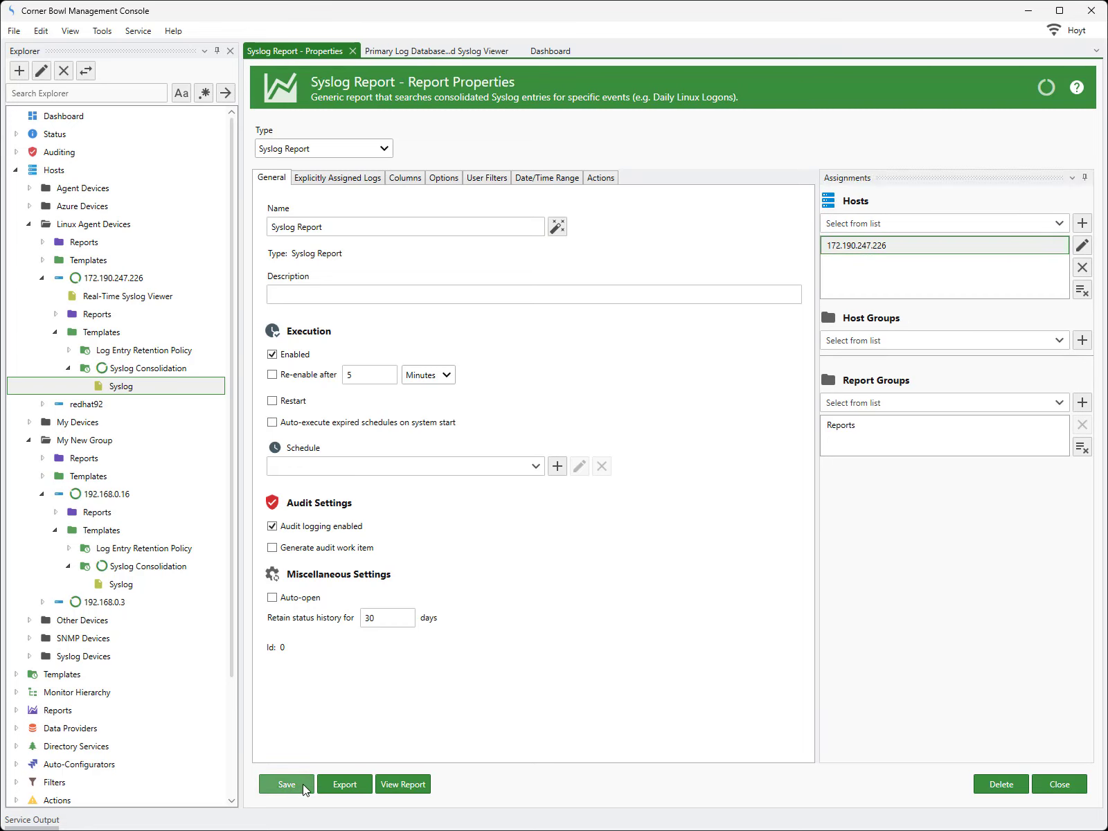
{"action": "left_click", "coordinate": [422, 783]}
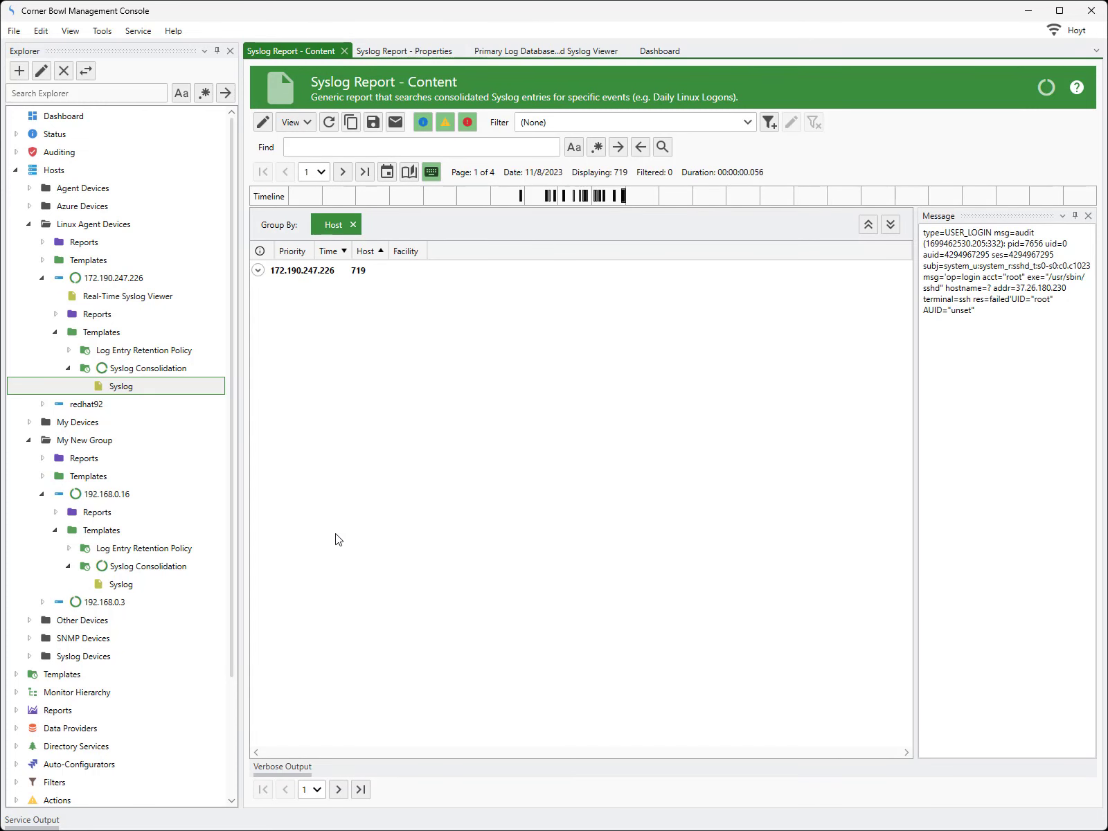
{"action": "left_click", "coordinate": [258, 271]}
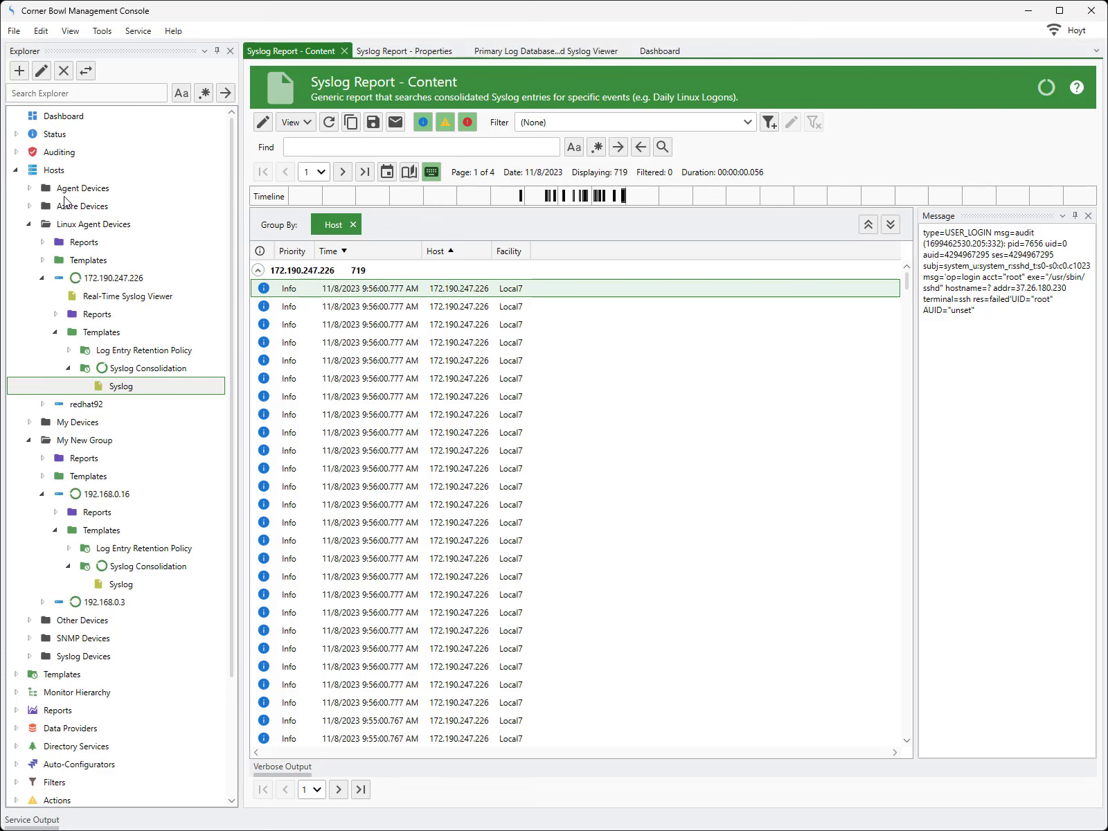
Open the properties of the Red Hat Audit Log Consolidation (Agent) template in the Red Hat sample templates
{"action": "left_click", "coordinate": [17, 170]}
{"action": "left_click", "coordinate": [15, 188]}
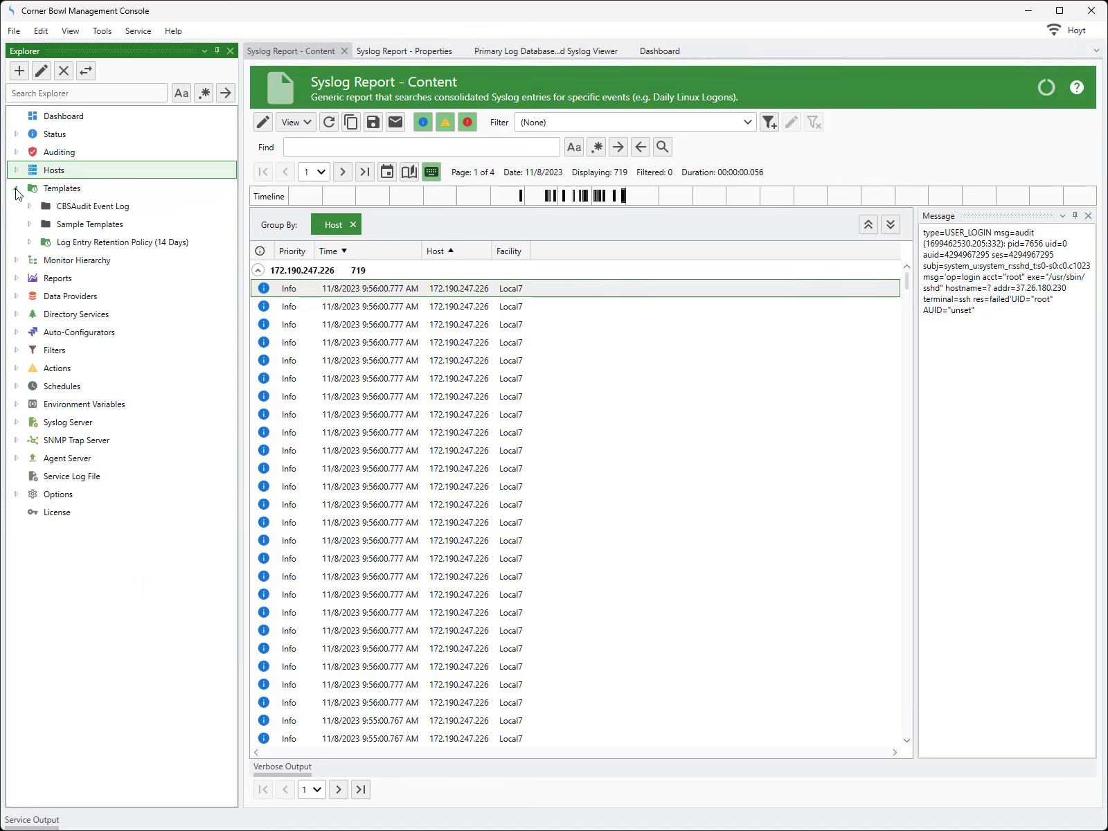
{"action": "left_click", "coordinate": [29, 224]}
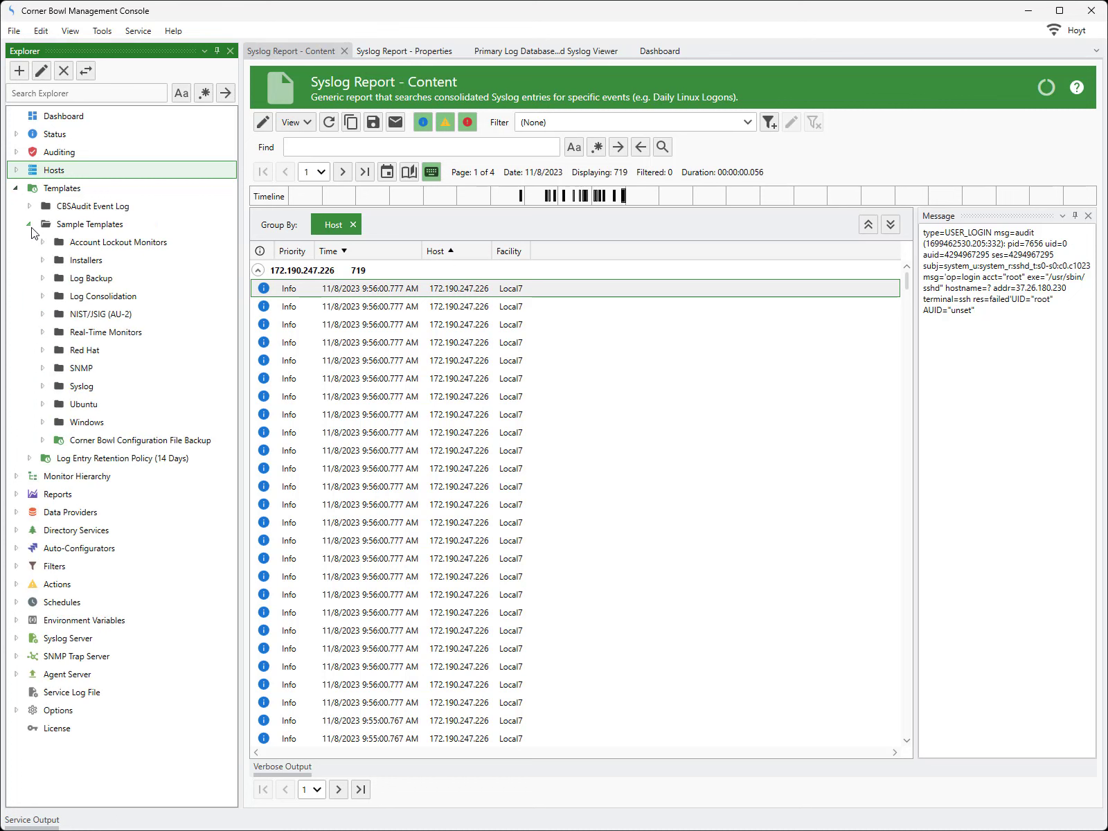
{"action": "left_click", "coordinate": [43, 350]}
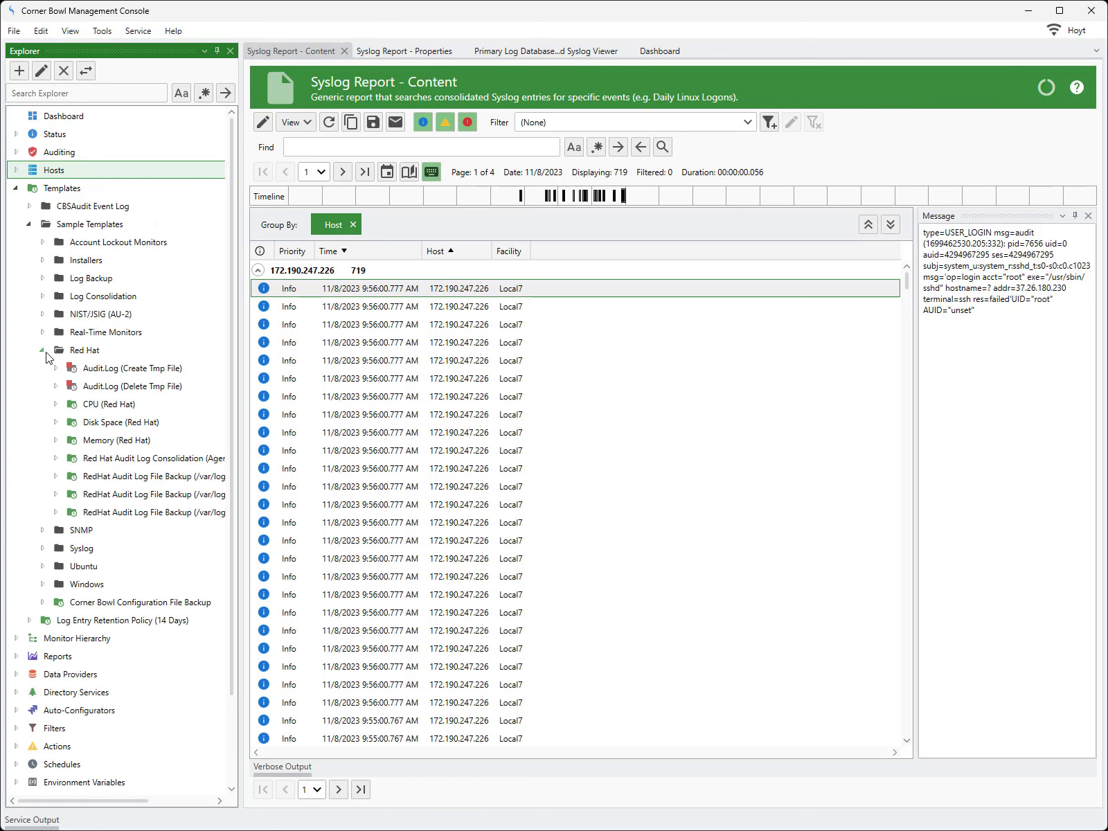
{"action": "left_click", "coordinate": [88, 462]}
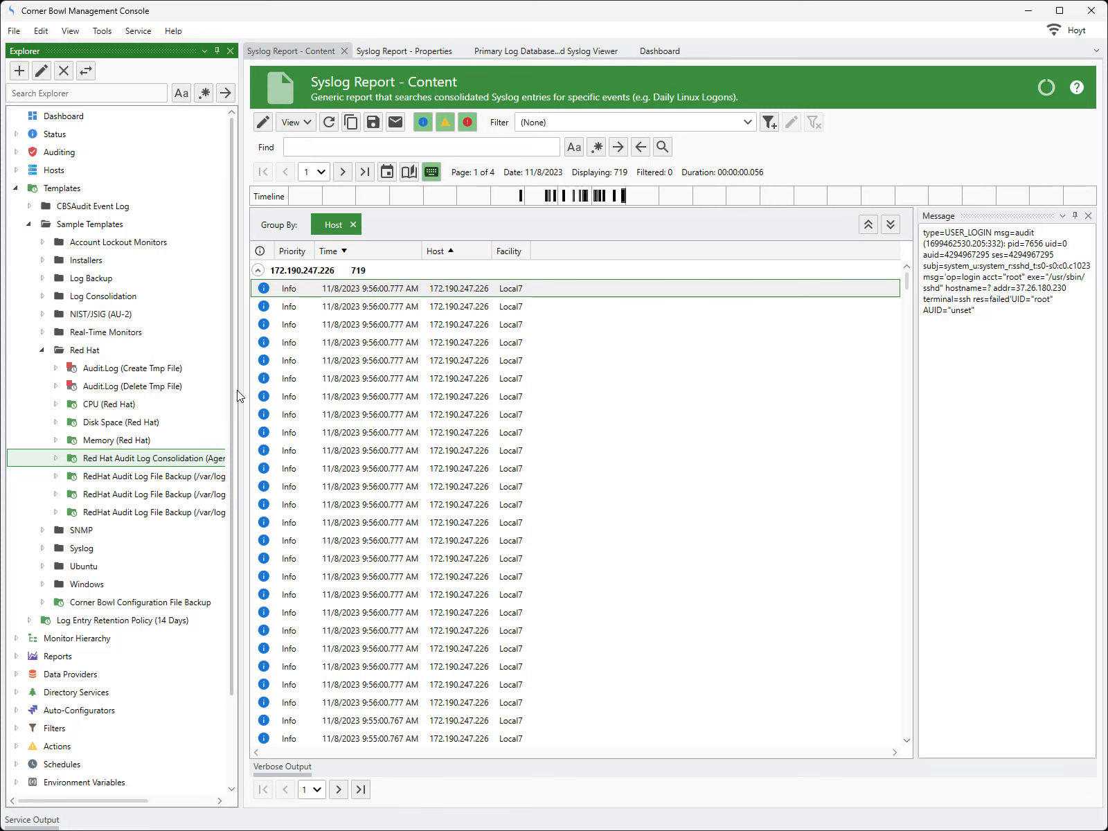
{"action": "left_click_drag", "start_coordinate": [237, 395], "coordinate": [290, 393]}
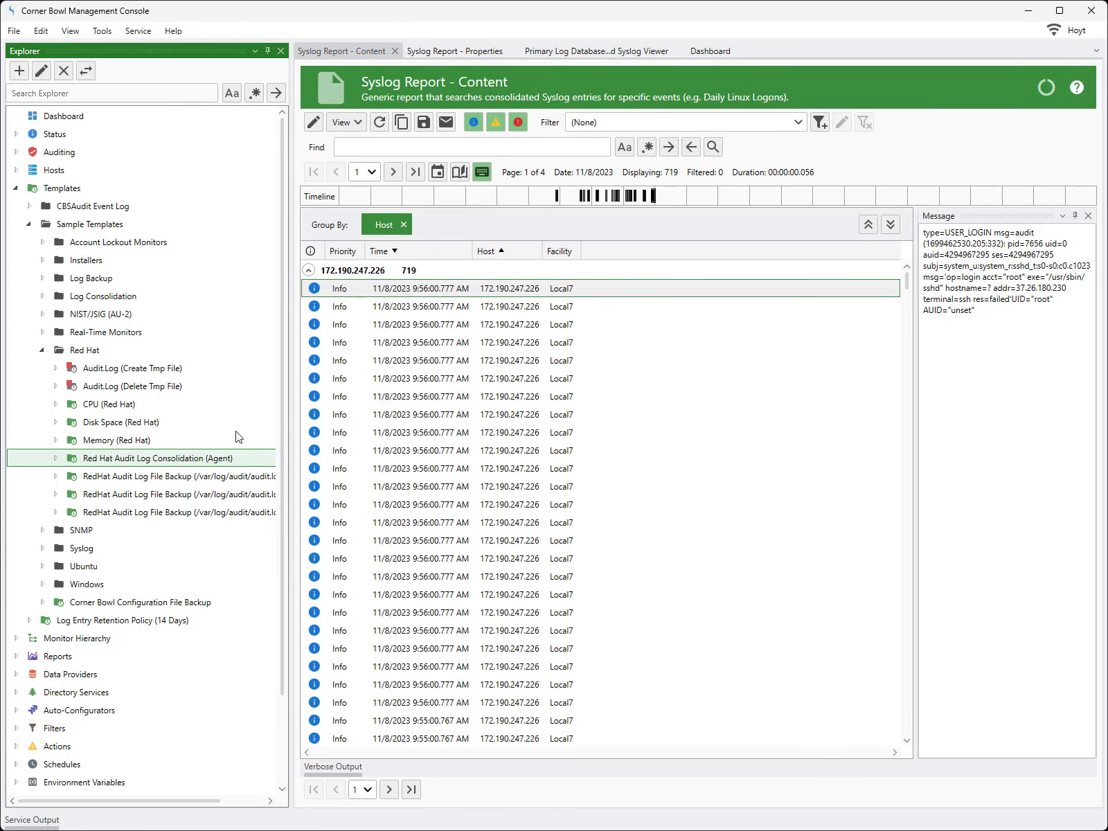
{"action": "right_click", "coordinate": [215, 465]}
{"action": "left_click", "coordinate": [247, 490]}
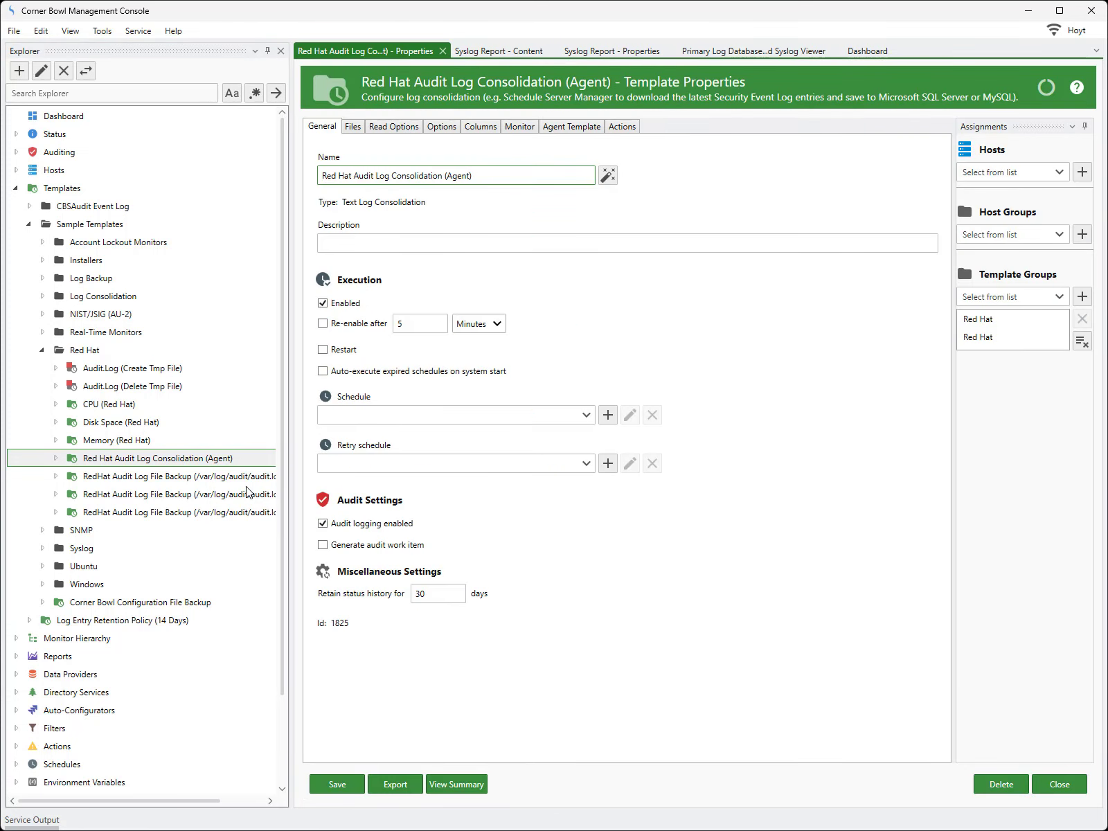
Examine the template's column definitions and the regular expressions of the LEVEL_IMAGE, LEVEL and TARGET_ACCOUNT_NAME columns
{"action": "left_click", "coordinate": [477, 129]}
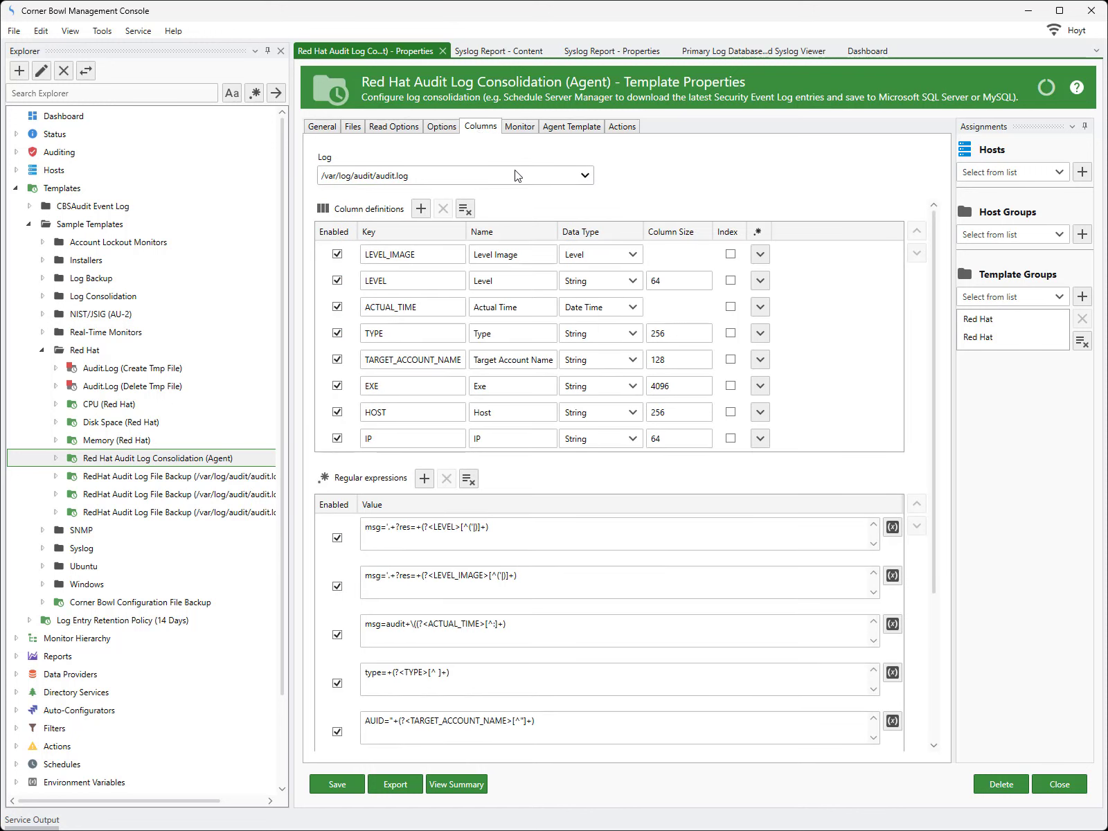
{"action": "left_click", "coordinate": [761, 254]}
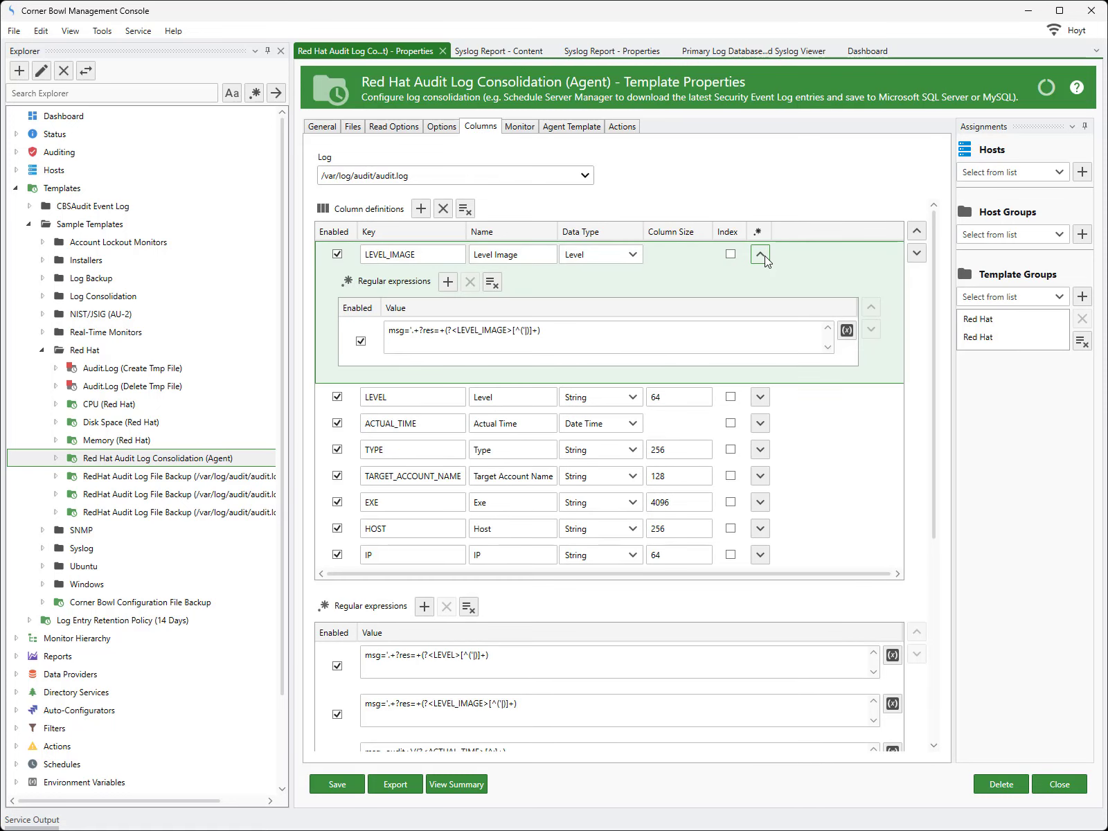
{"action": "left_click", "coordinate": [761, 254]}
{"action": "left_click", "coordinate": [760, 280]}
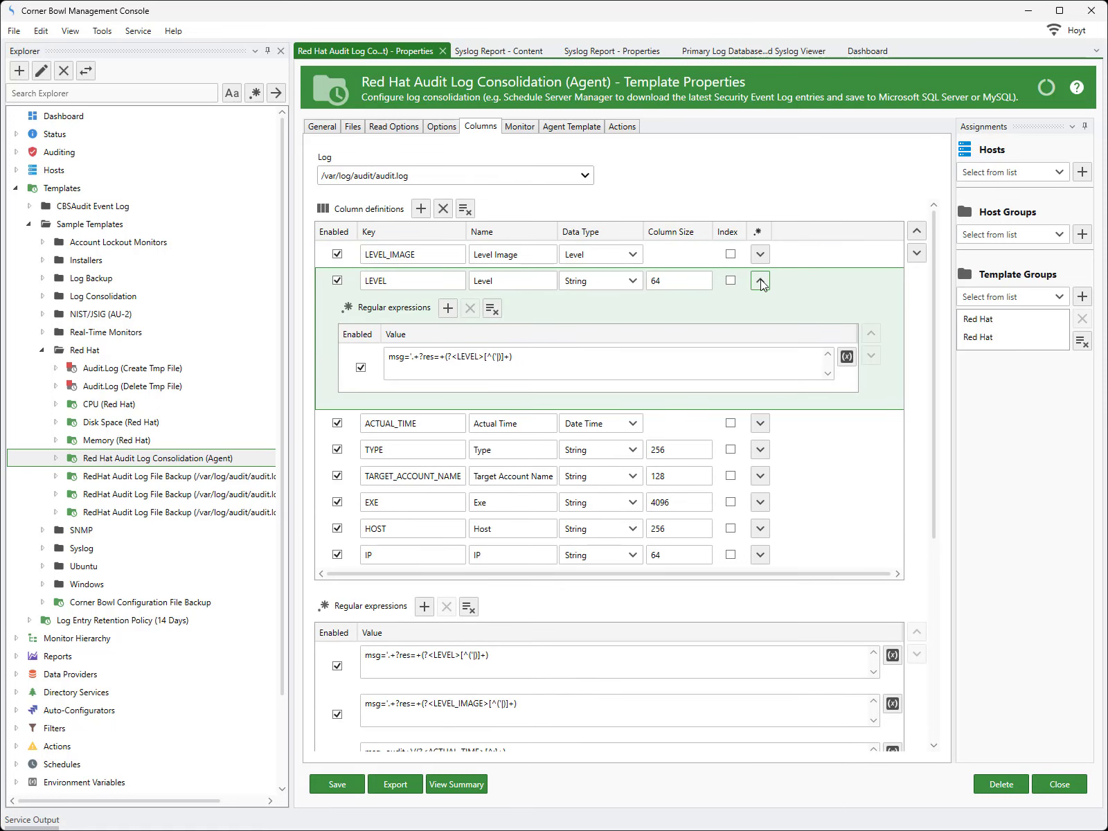
{"action": "left_click", "coordinate": [761, 281]}
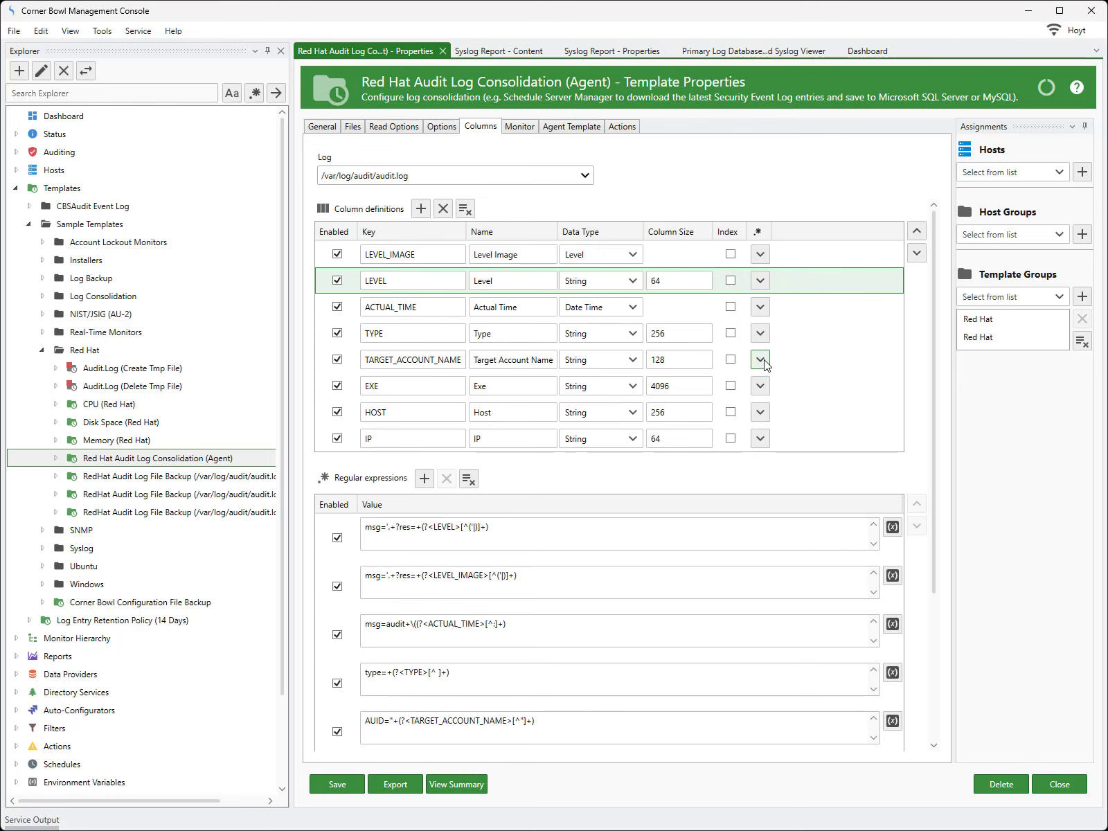
{"action": "left_click", "coordinate": [762, 361]}
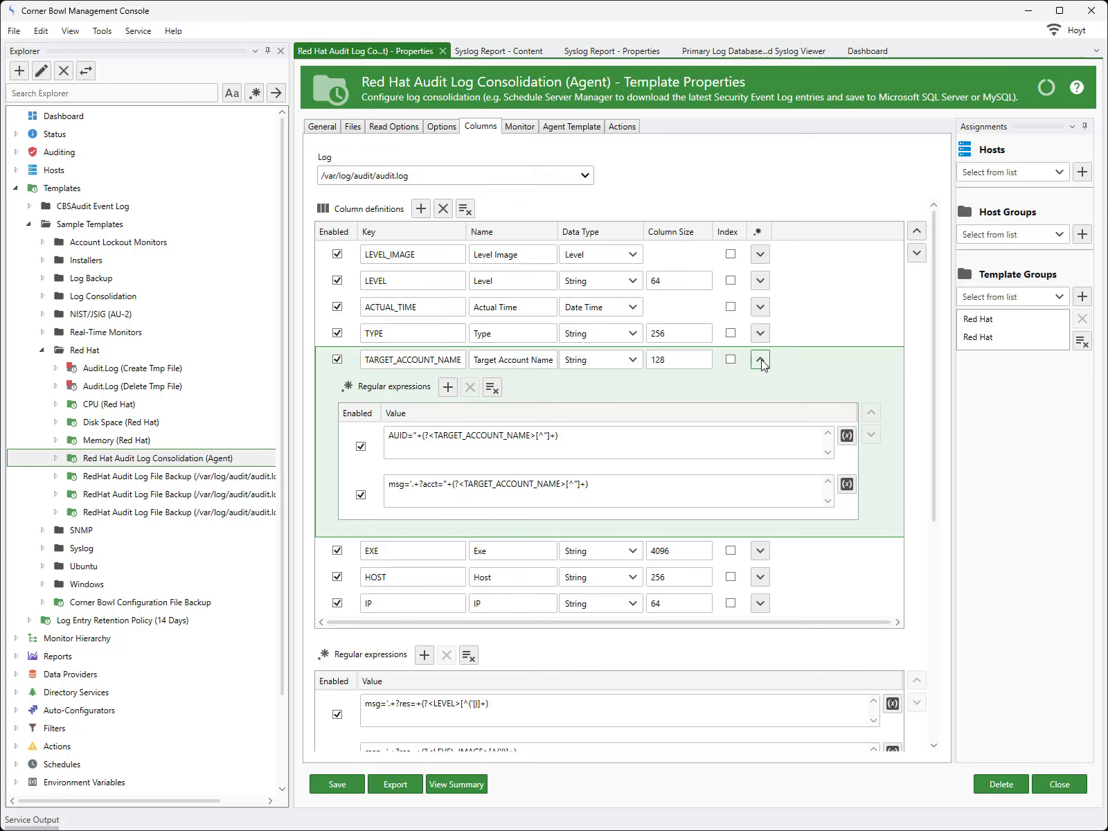
Copy all of the template's column definitions, from LEVEL_IMAGE through IP
{"action": "left_click", "coordinate": [761, 360]}
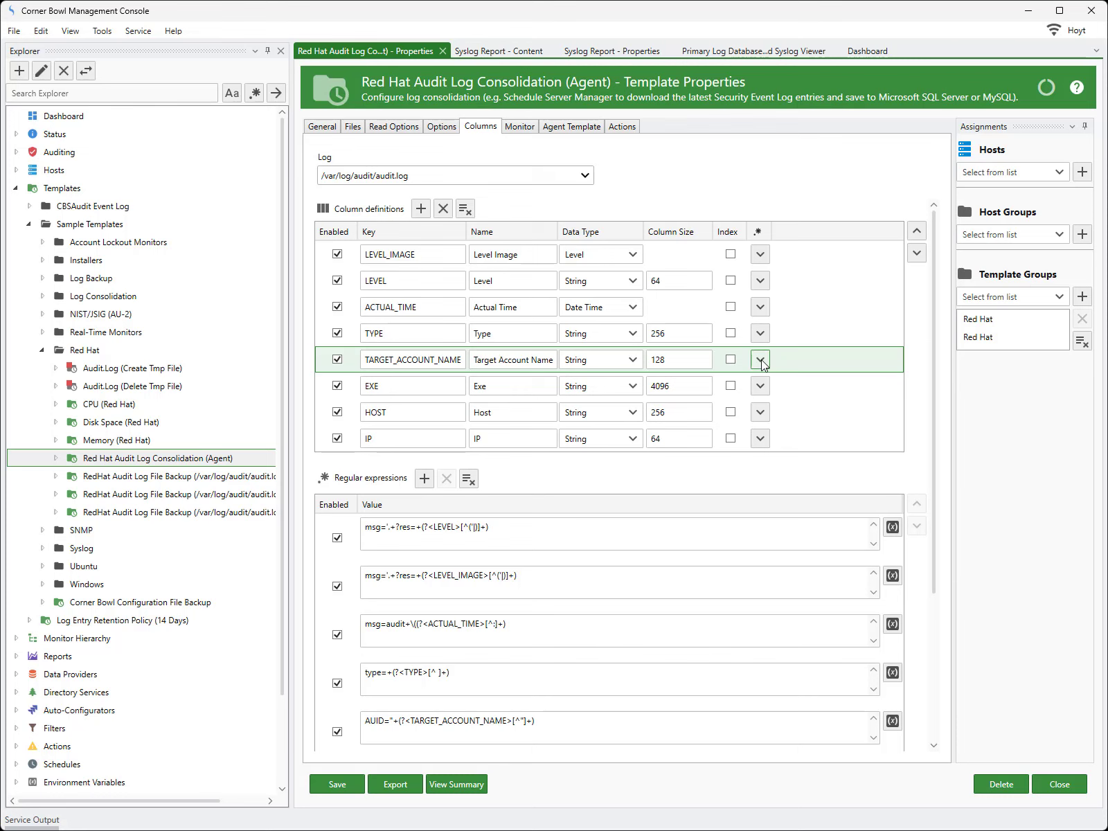
{"action": "left_click", "coordinate": [327, 261]}
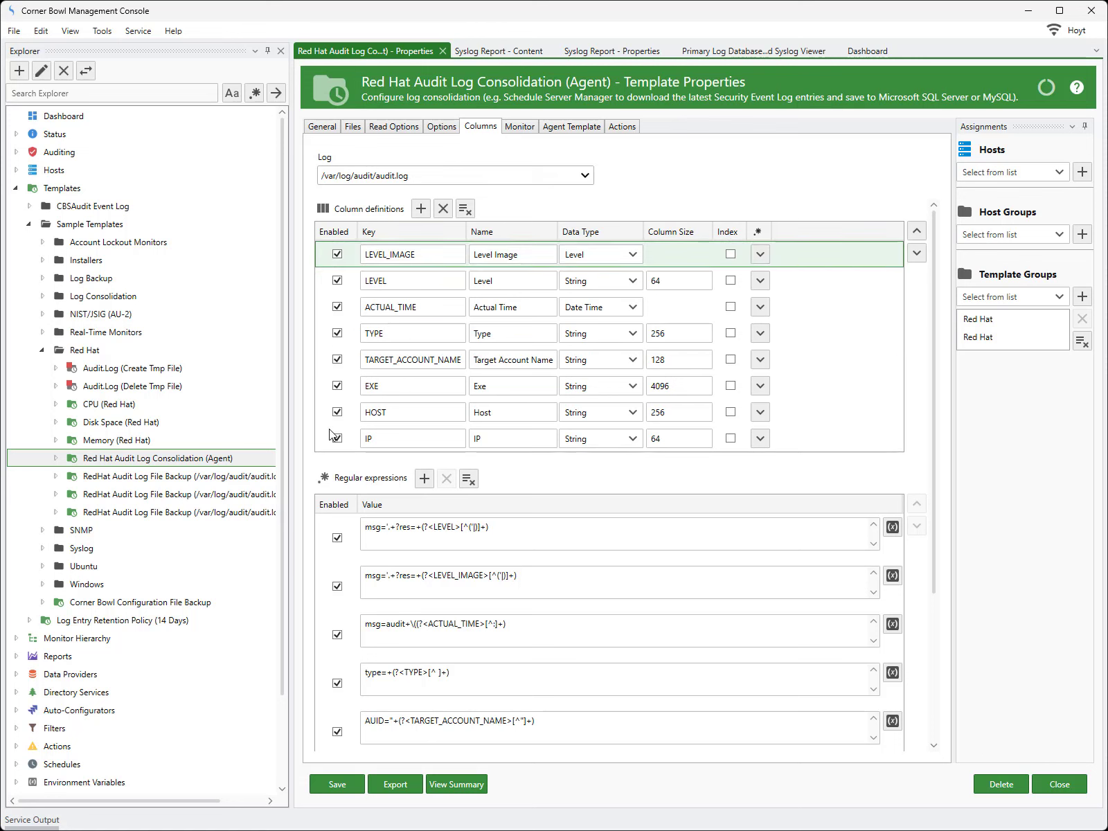
{"action": "left_click", "coordinate": [327, 443], "text": "shift"}
{"action": "right_click", "coordinate": [327, 444]}
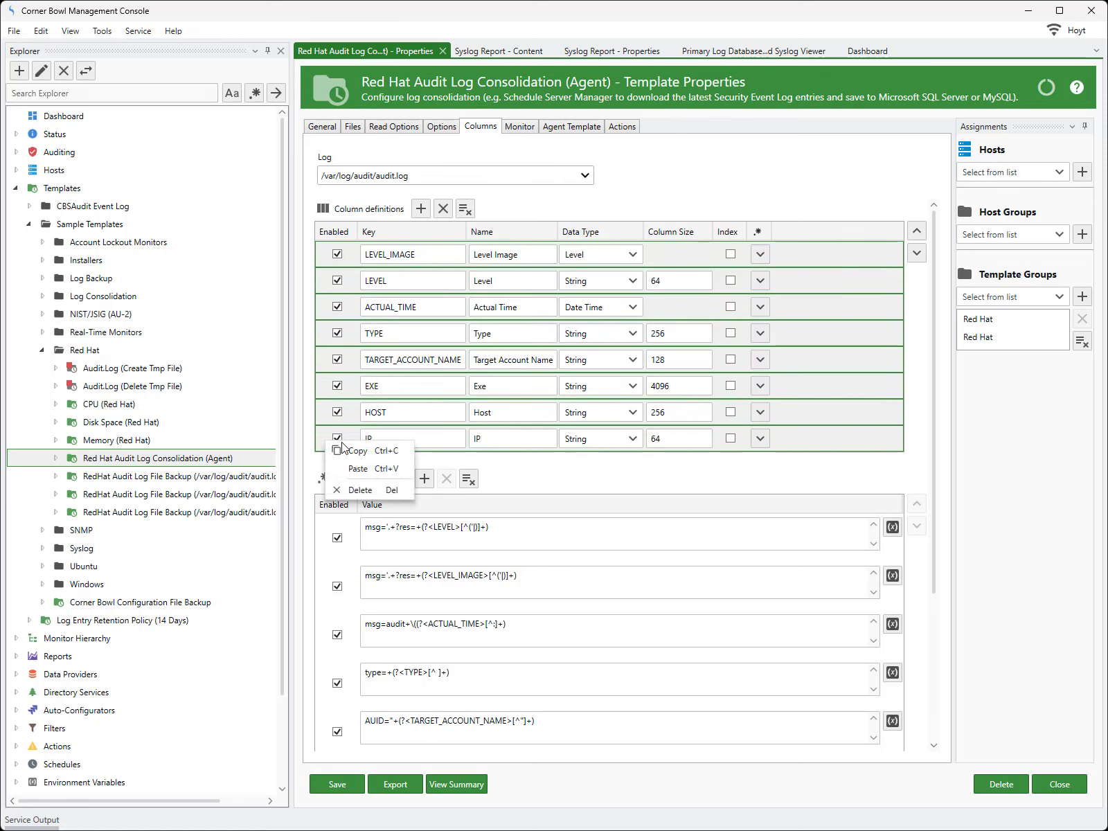
{"action": "left_click", "coordinate": [355, 452]}
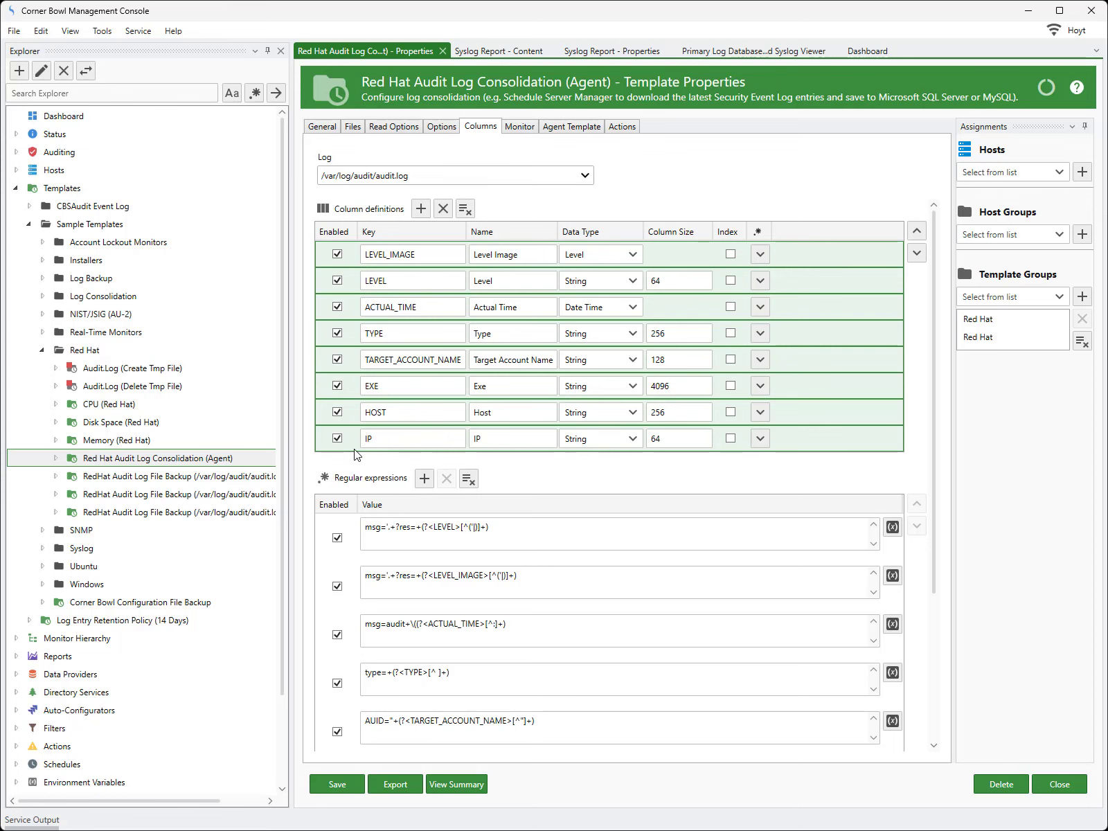
Paste the copied template columns into the column definitions of the Syslog Report's properties
{"action": "left_click", "coordinate": [488, 54]}
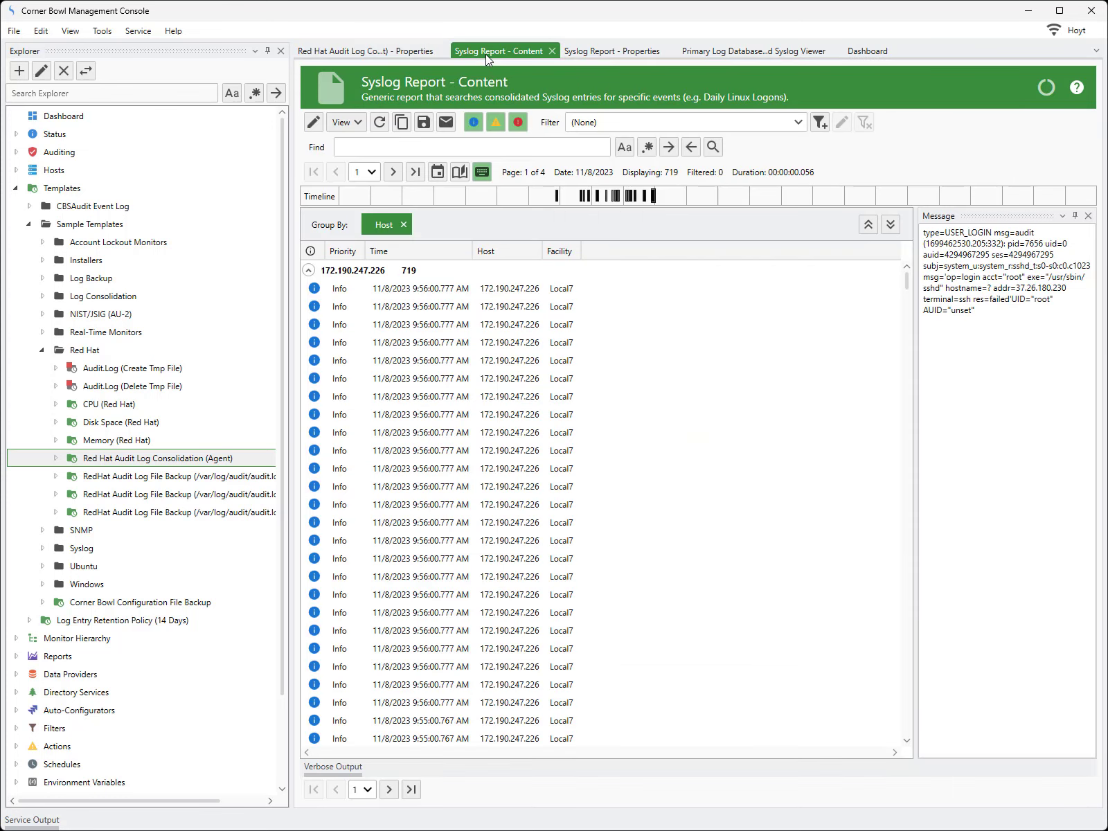
{"action": "left_click", "coordinate": [313, 122]}
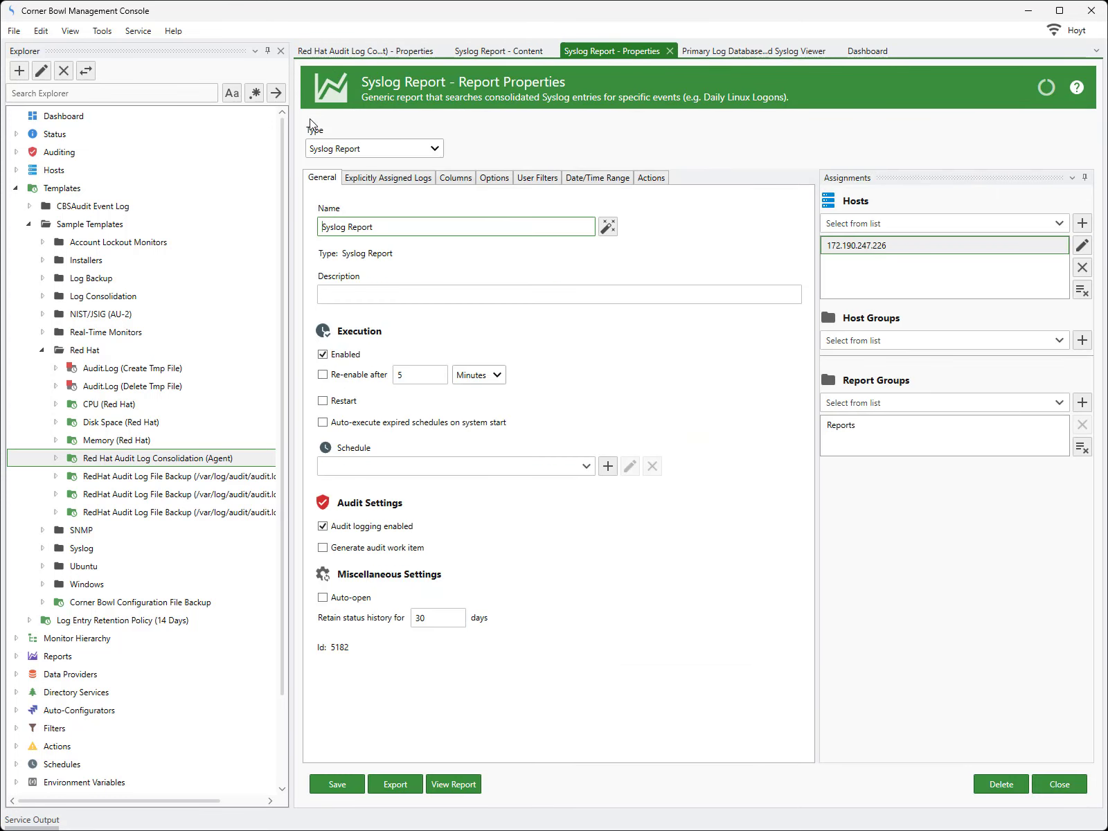
{"action": "left_click", "coordinate": [453, 179]}
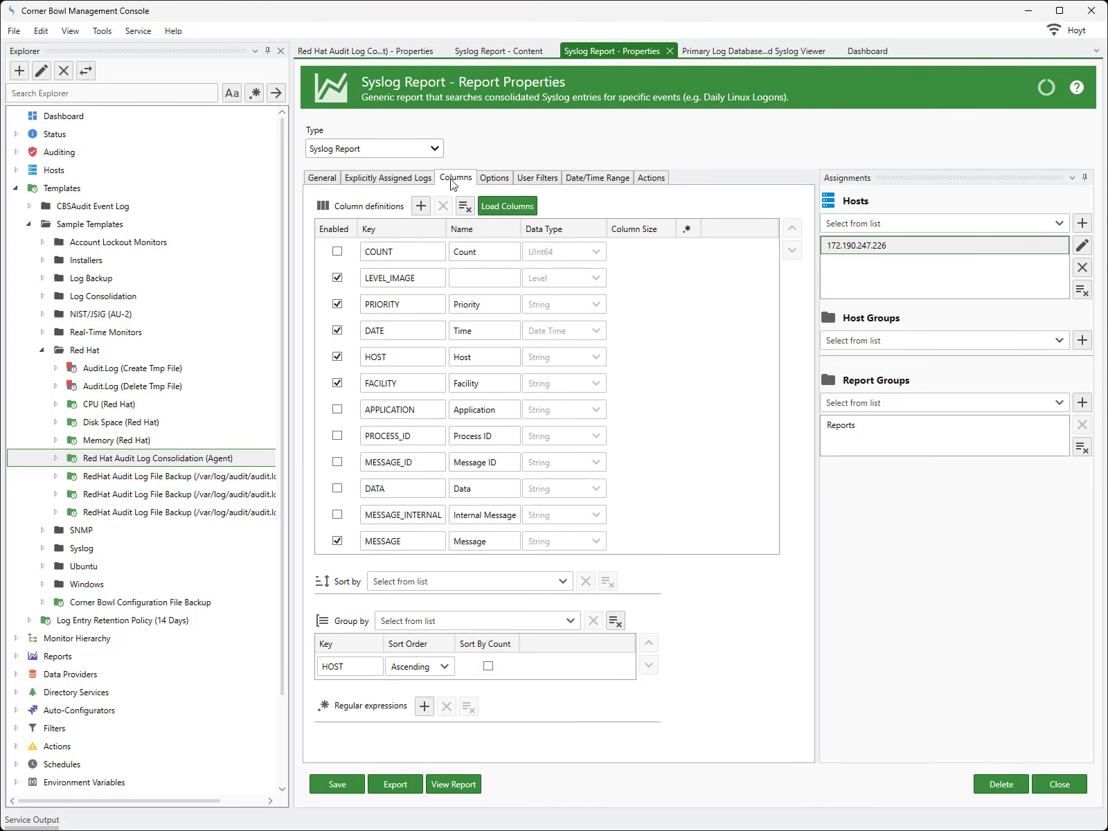
{"action": "right_click", "coordinate": [622, 258]}
{"action": "left_click", "coordinate": [651, 288]}
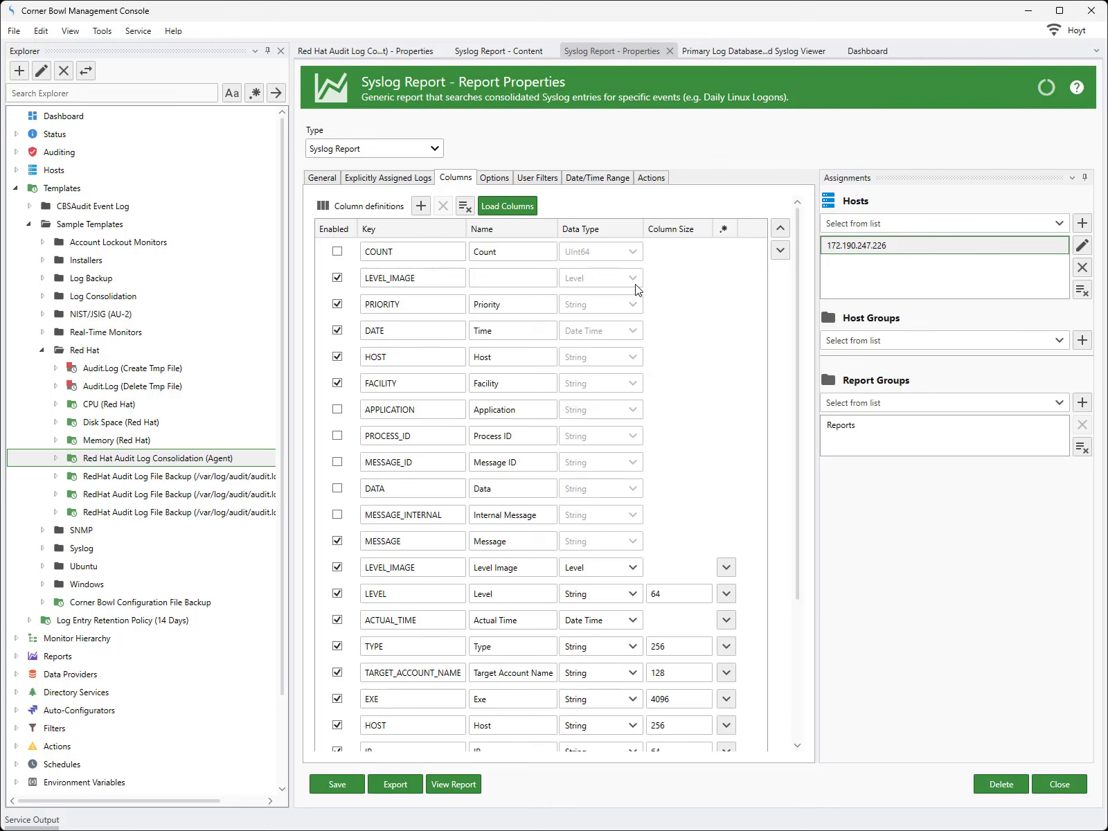
Delete the report's built-in LEVEL_IMAGE, PRIORITY and DATE columns
{"action": "left_click", "coordinate": [656, 276]}
{"action": "key", "text": "Delete"}
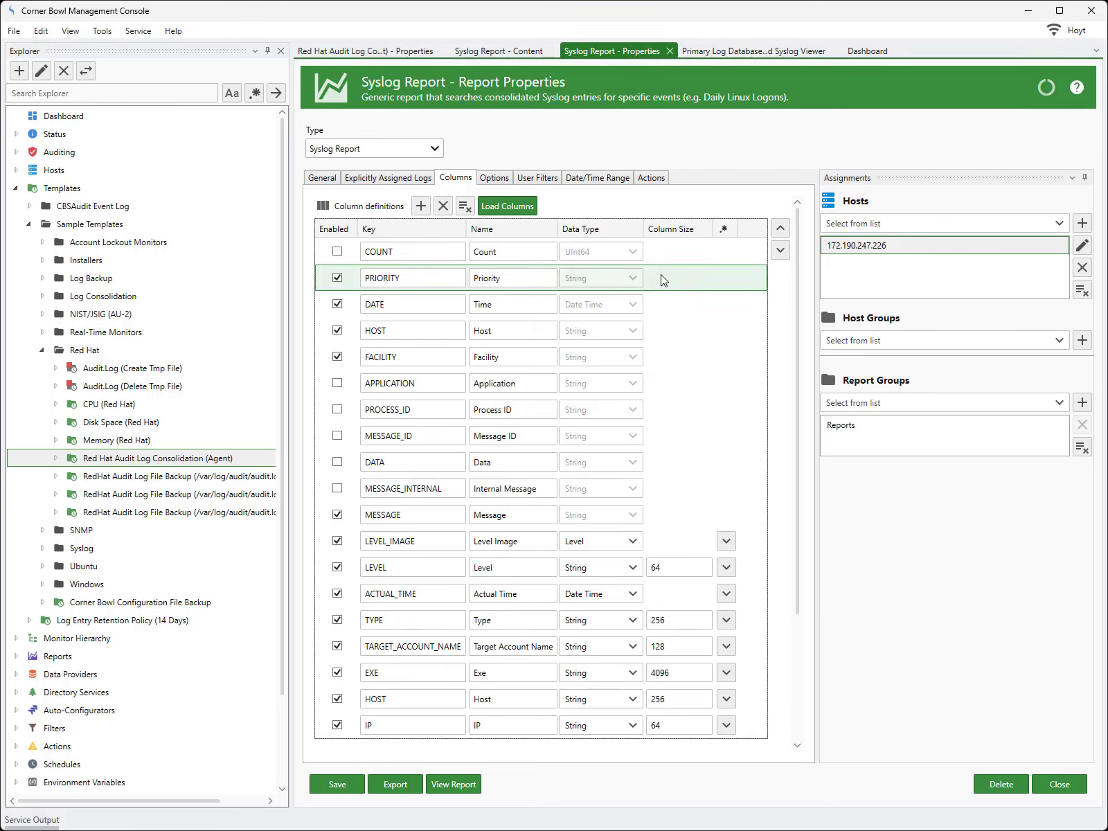
{"action": "key", "text": "Delete"}
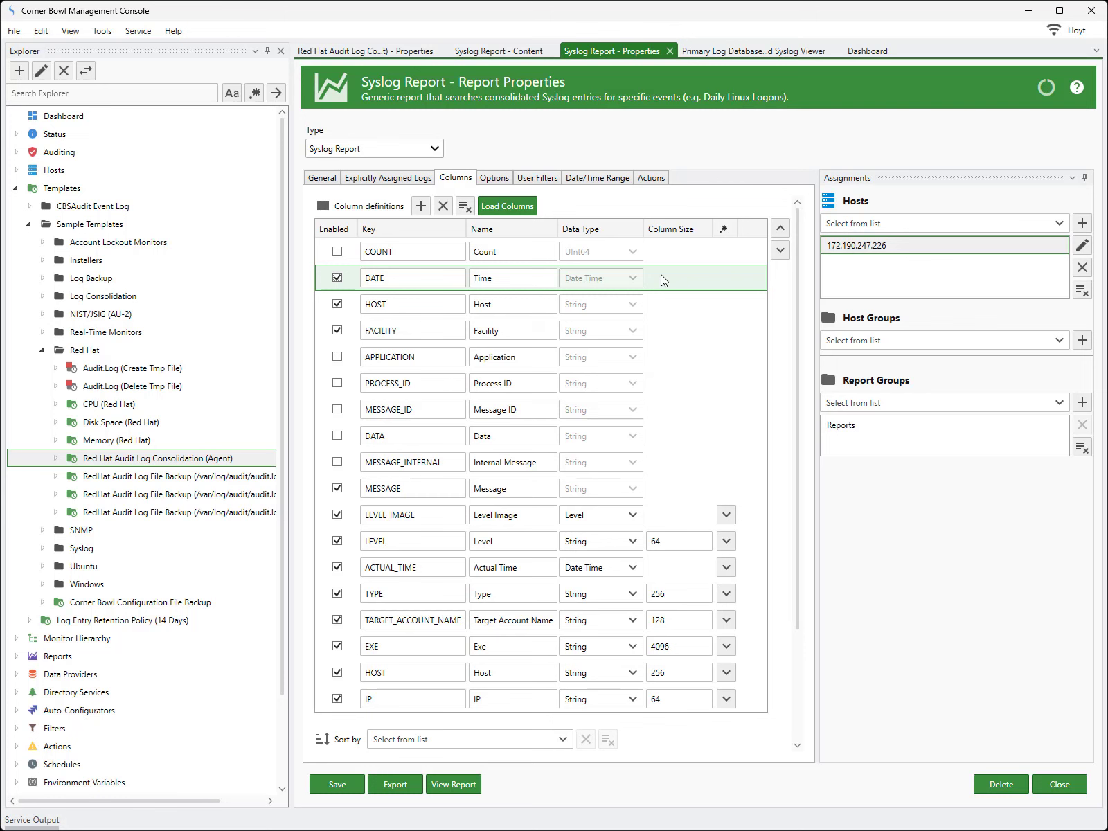
{"action": "right_click", "coordinate": [661, 274]}
{"action": "left_click", "coordinate": [685, 327]}
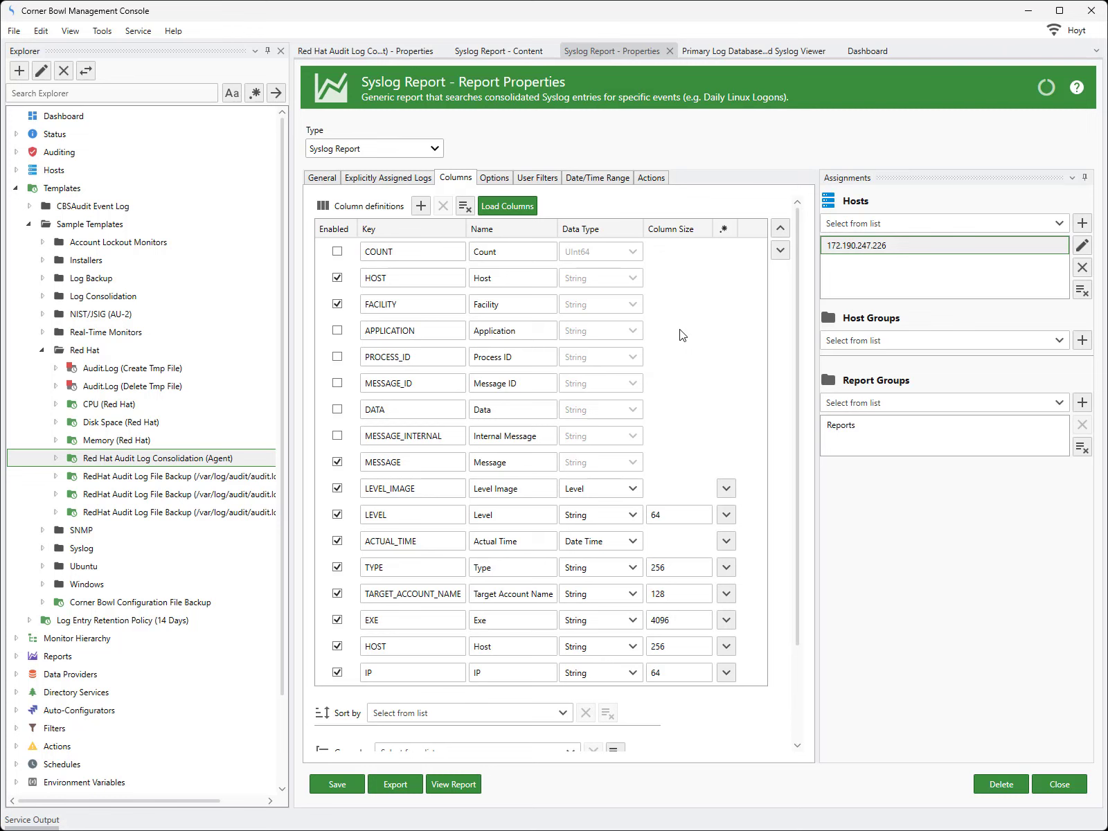
Delete the disabled report columns from APPLICATION through MESSAGE_INTERNAL
{"action": "left_click", "coordinate": [680, 332]}
{"action": "left_click", "coordinate": [671, 437], "text": "shift"}
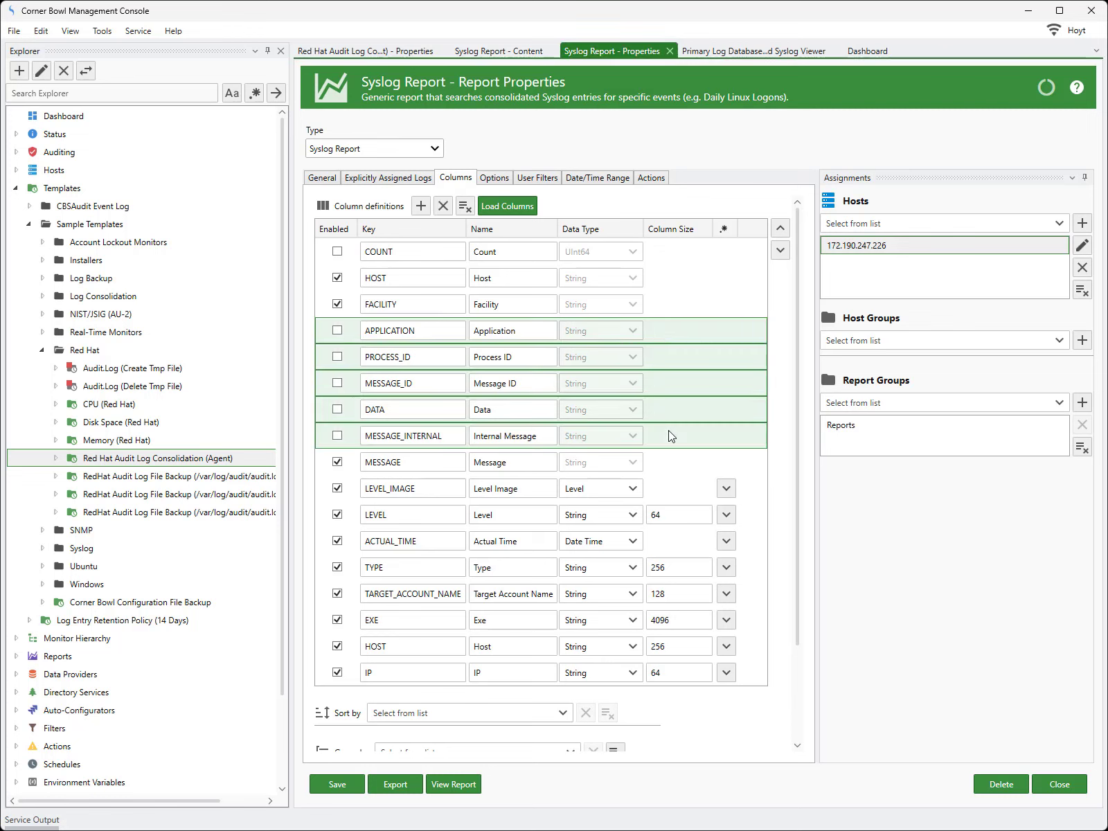
{"action": "right_click", "coordinate": [671, 436]}
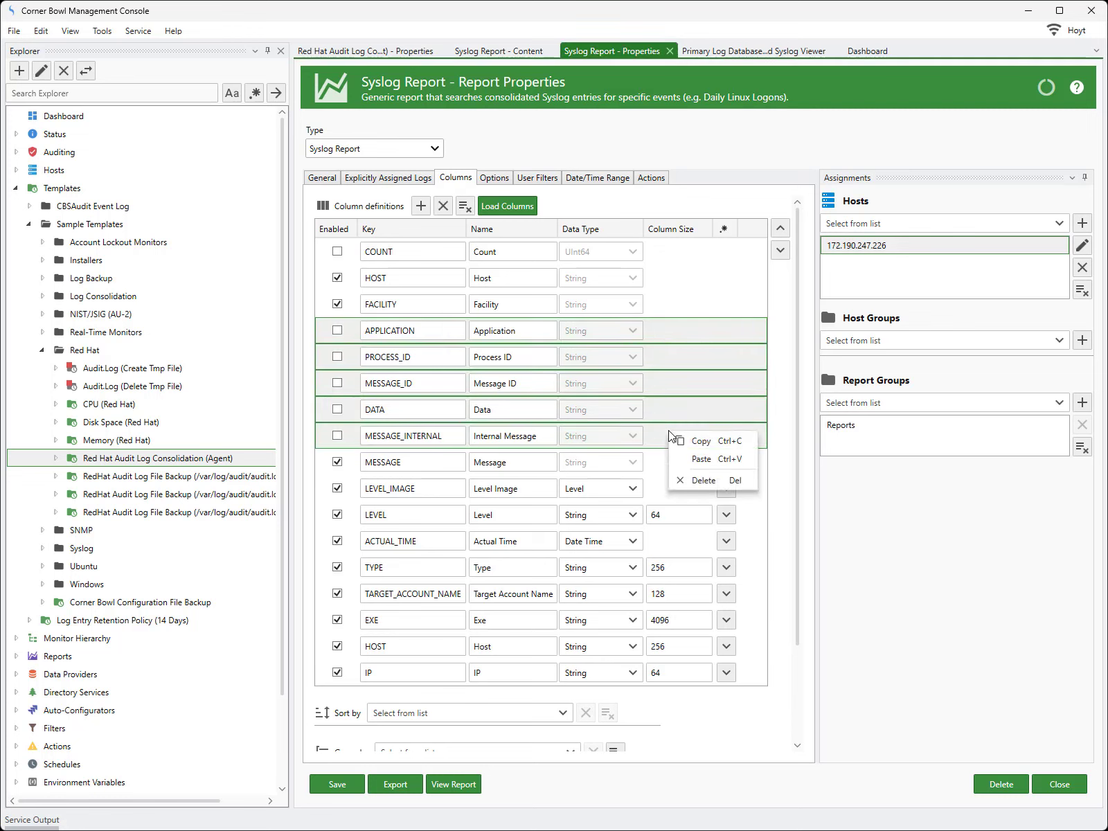
{"action": "left_click", "coordinate": [704, 480]}
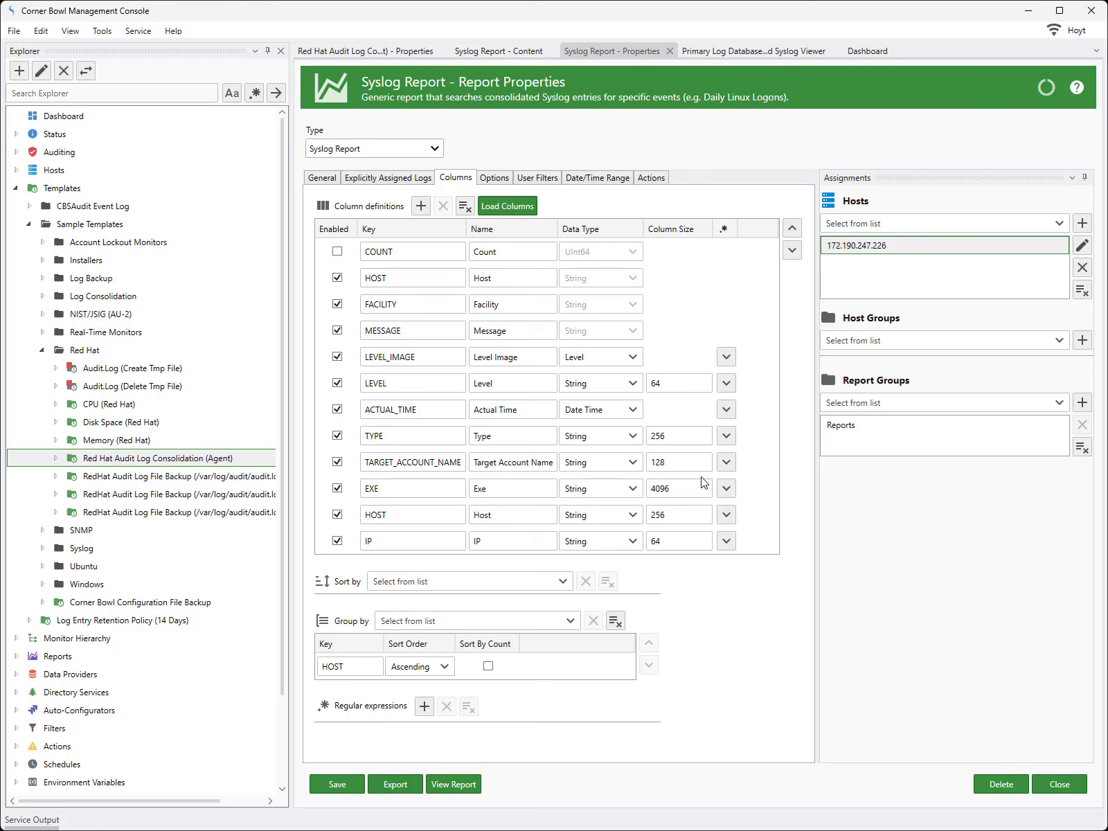
Move the MESSAGE column to the end of the report's column definitions, below IP
{"action": "left_click", "coordinate": [729, 332]}
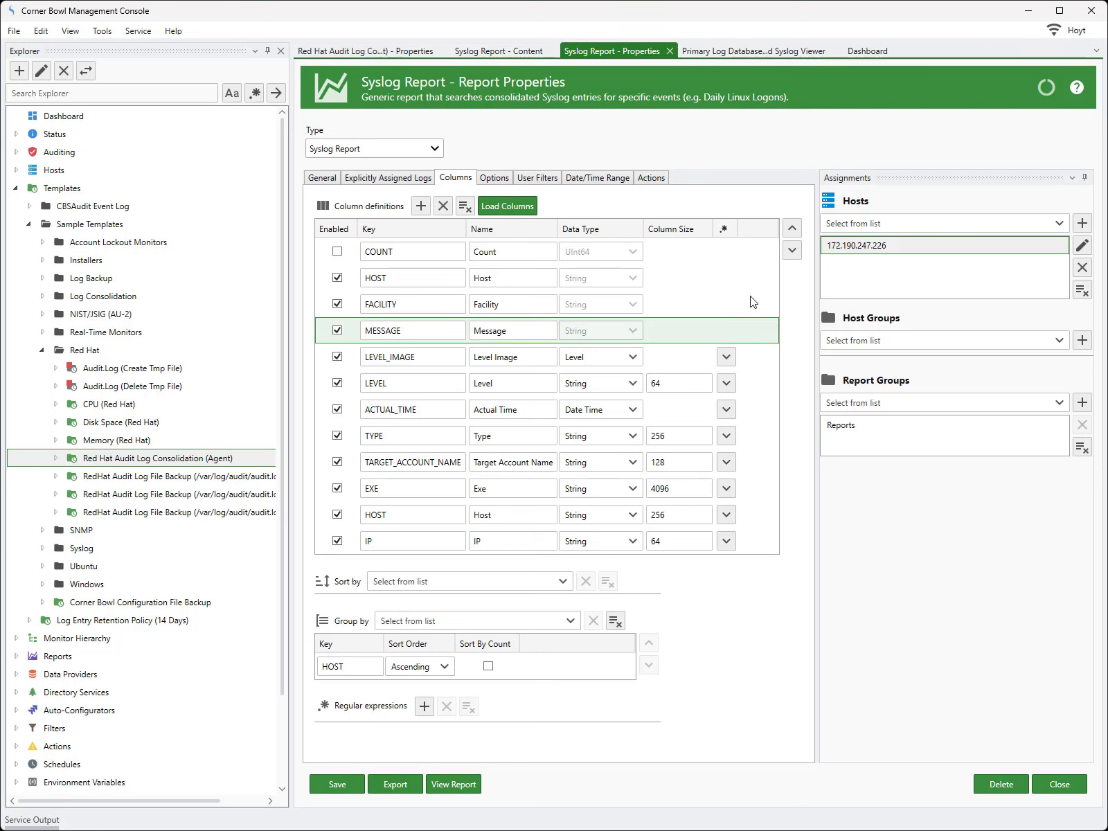
{"action": "left_click", "coordinate": [792, 251]}
{"action": "left_click", "coordinate": [792, 251]}
{"action": "left_click", "coordinate": [792, 251]}
{"action": "left_click", "coordinate": [792, 251]}
{"action": "left_click", "coordinate": [792, 251]}
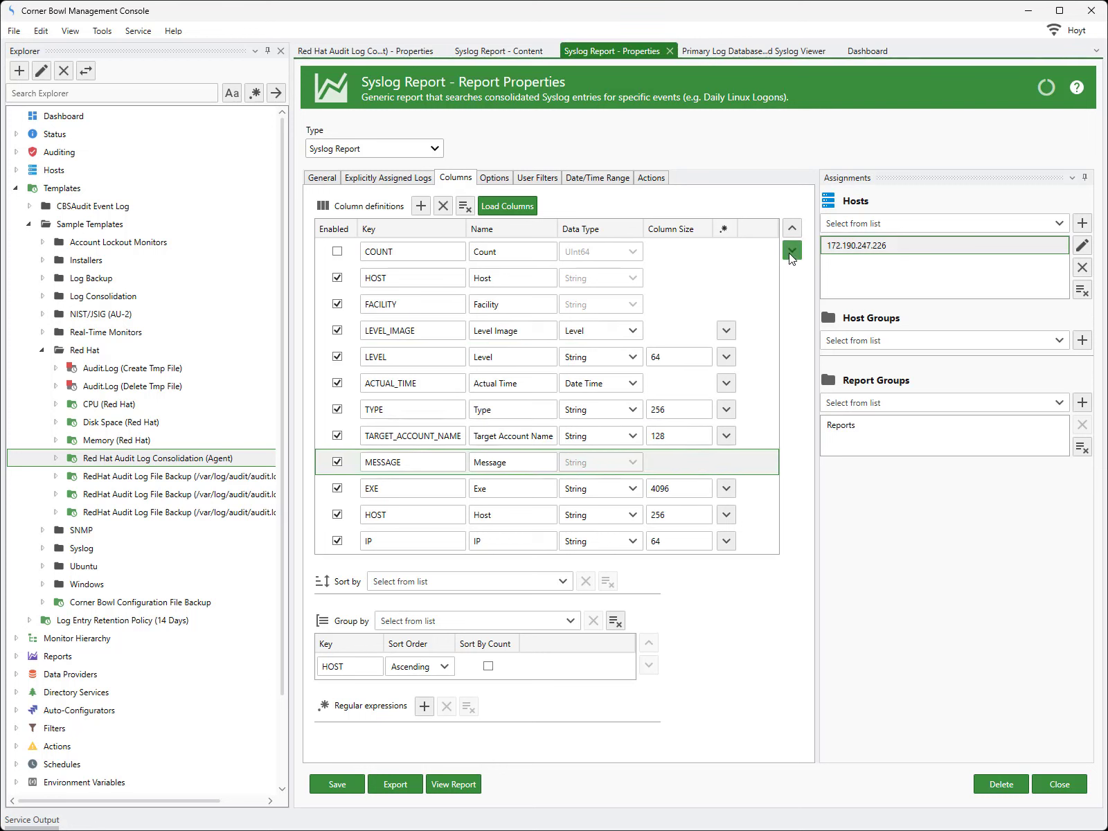
{"action": "left_click", "coordinate": [791, 251]}
{"action": "left_click", "coordinate": [792, 251]}
{"action": "left_click", "coordinate": [792, 251]}
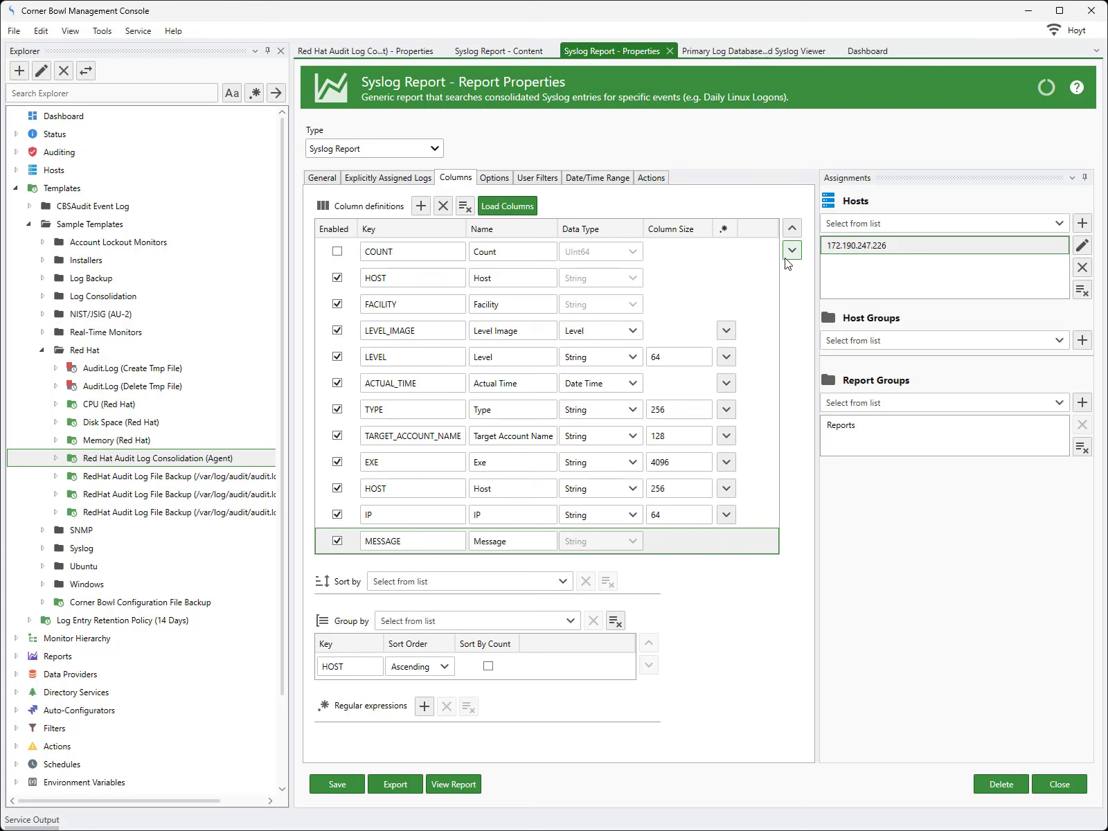
Copy all the column regular expressions of the Red Hat Audit Log Consolidation (Agent) template, from LEVEL through IP
{"action": "left_click", "coordinate": [345, 55]}
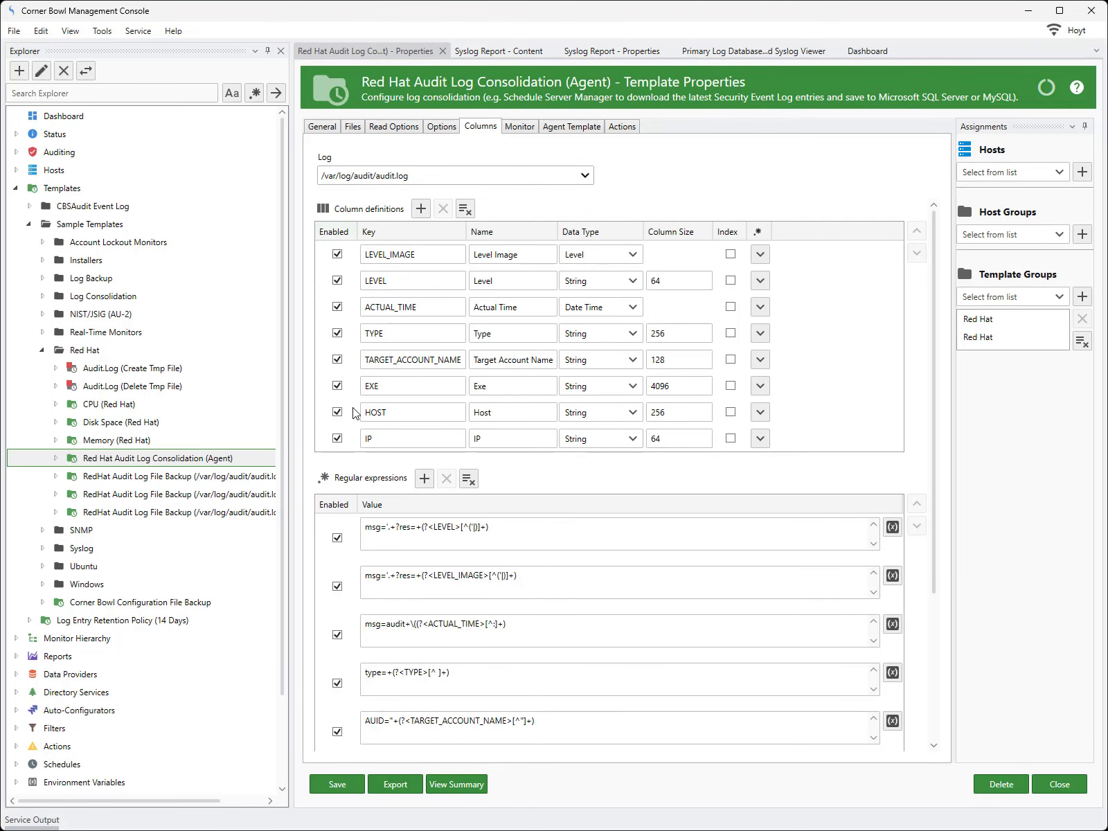
{"action": "left_click", "coordinate": [352, 532]}
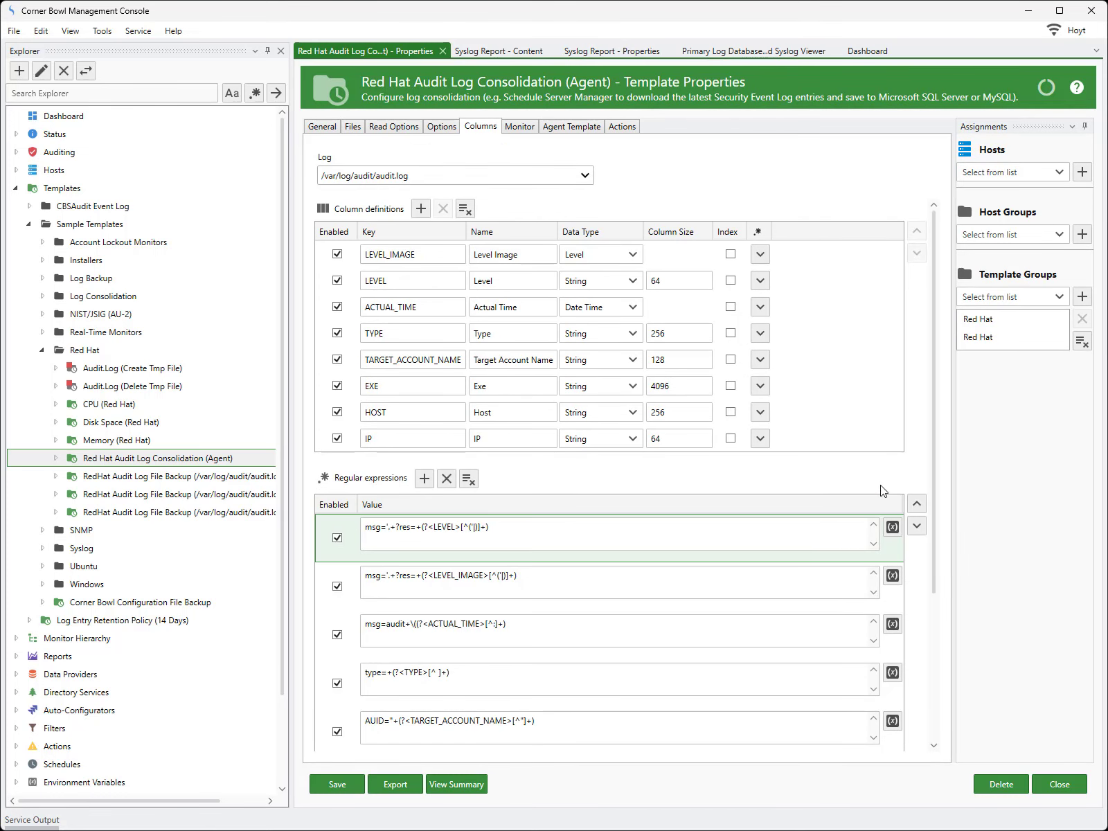
{"action": "scroll", "coordinate": [934, 482], "scroll_direction": "down", "scroll_amount": 5}
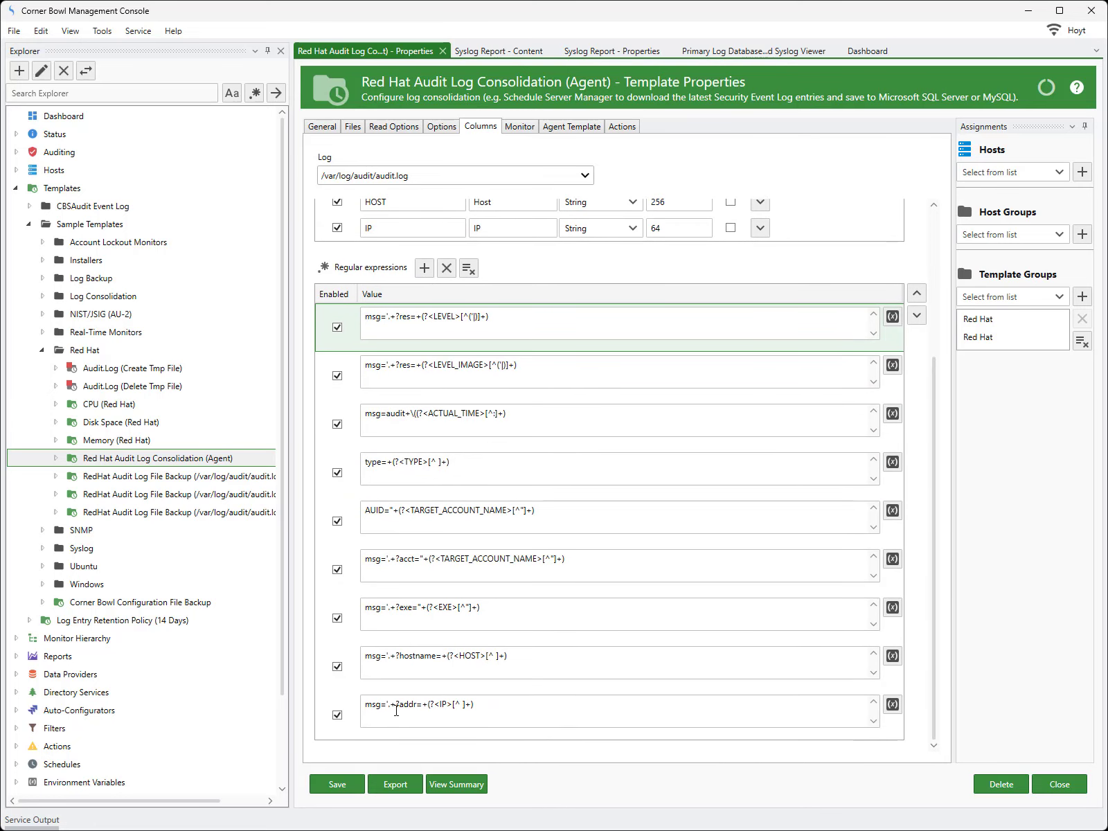
{"action": "left_click", "coordinate": [357, 713], "text": "shift"}
{"action": "right_click", "coordinate": [357, 714]}
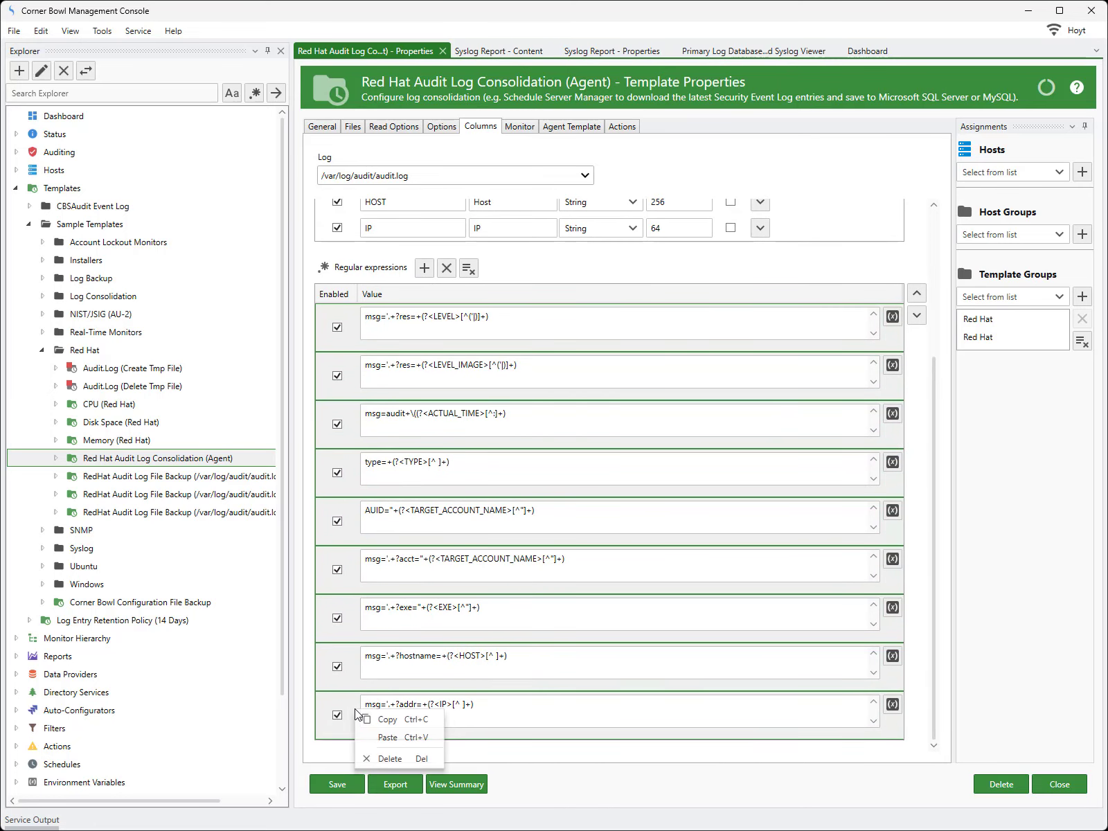
{"action": "left_click", "coordinate": [371, 722]}
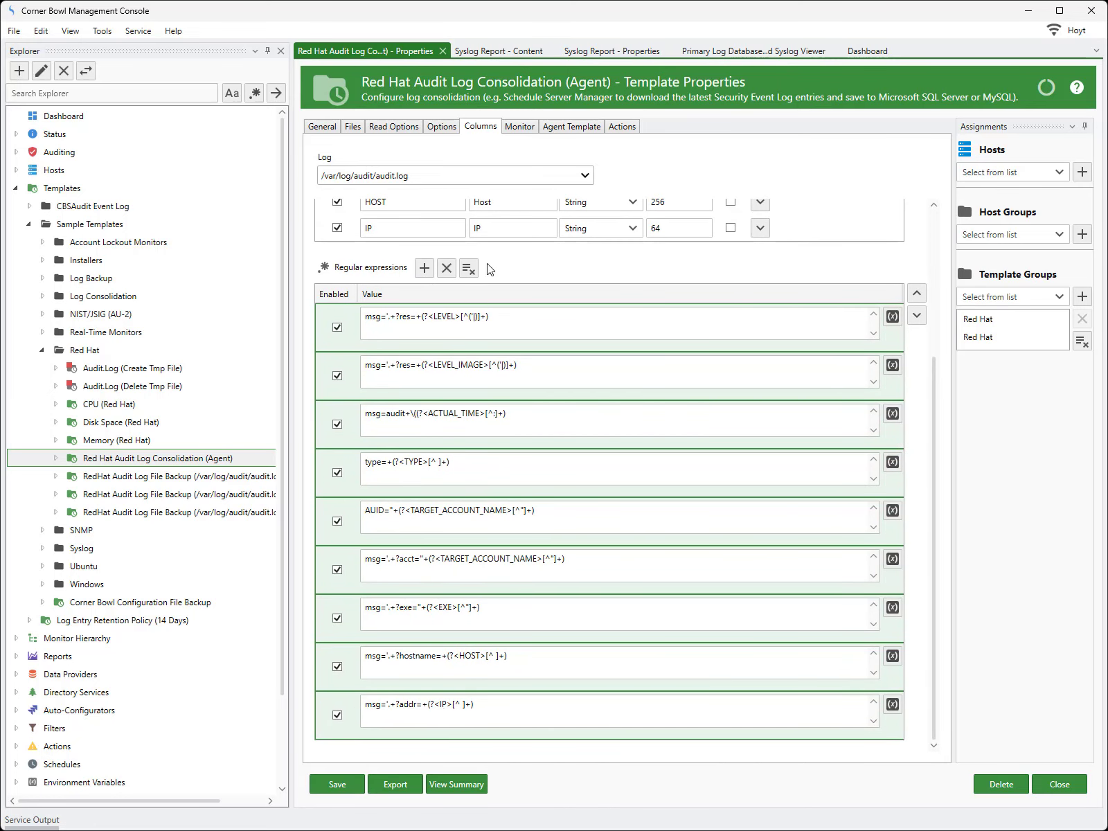
Paste the copied regular expressions into the Syslog Report's column settings and remove the blank expression above them
{"action": "left_click", "coordinate": [569, 50]}
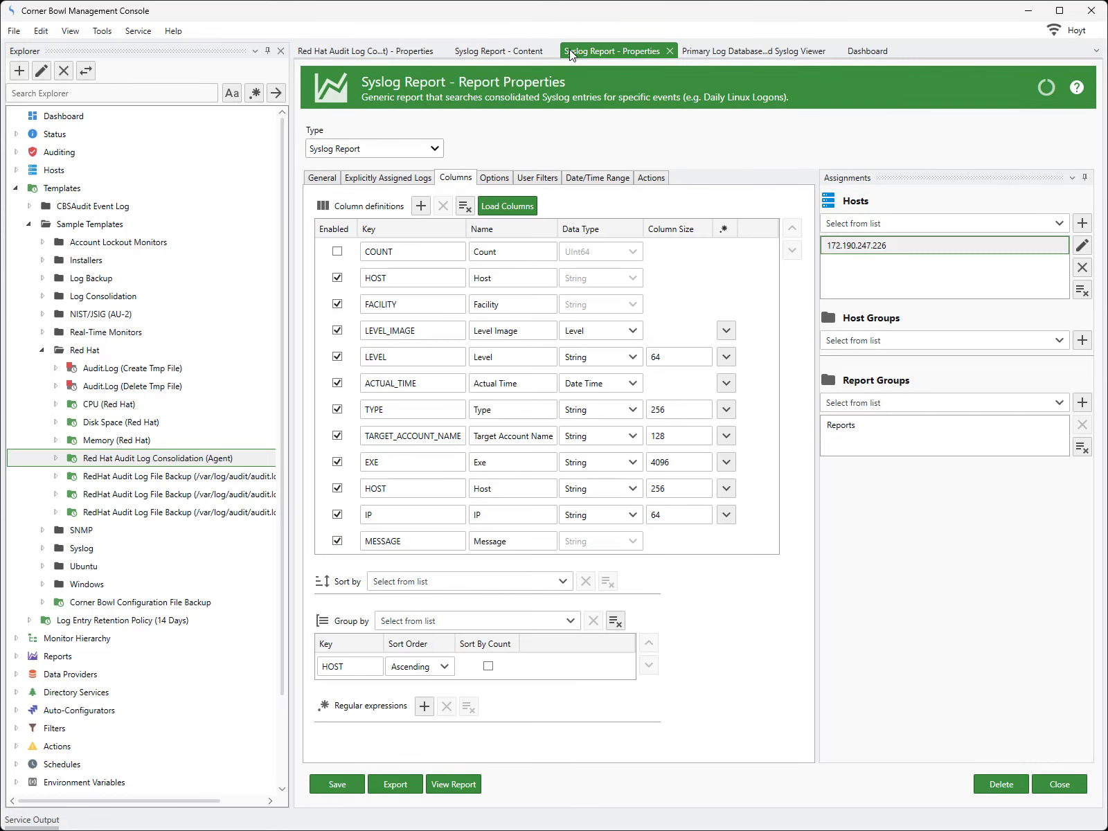
{"action": "left_click", "coordinate": [425, 707]}
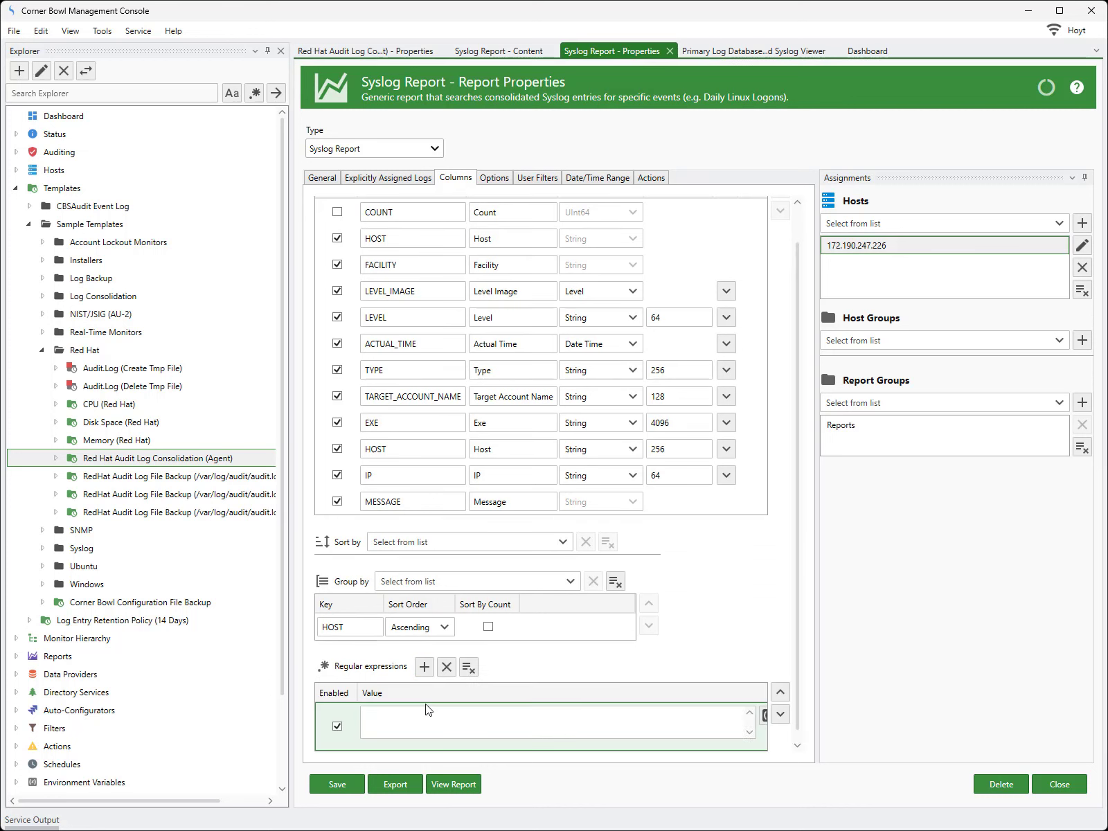
{"action": "right_click", "coordinate": [353, 731]}
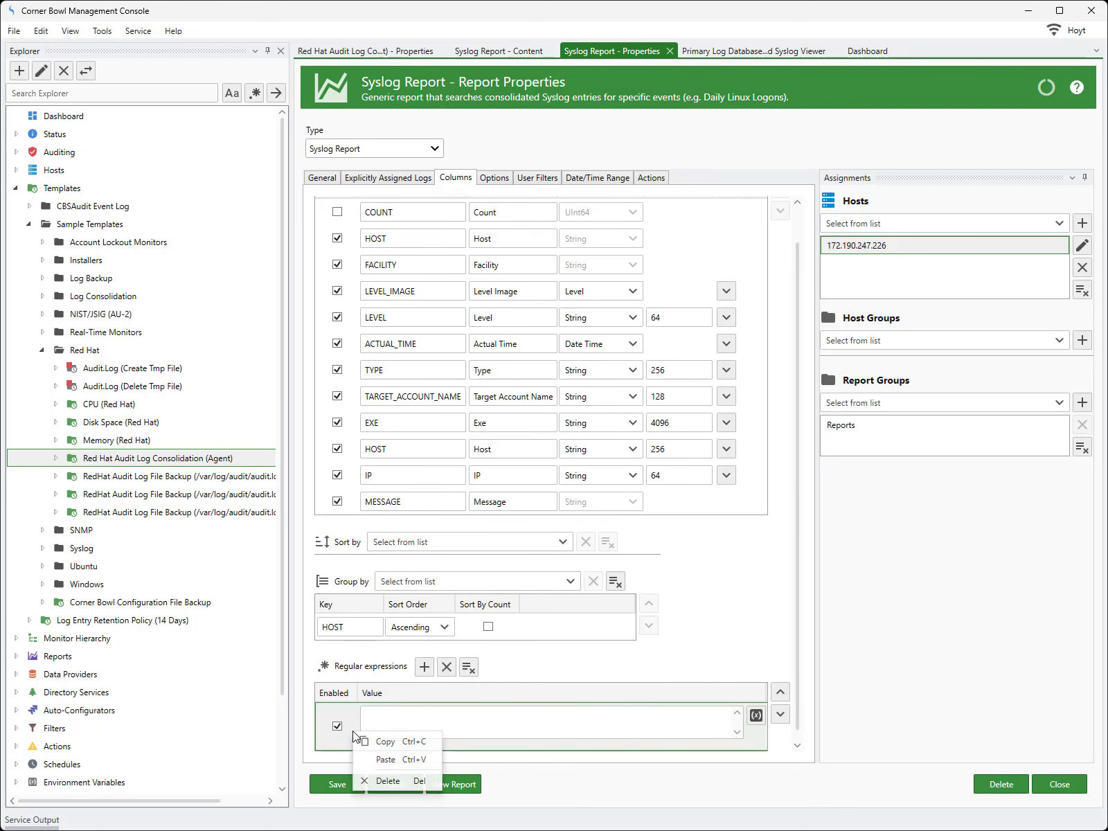
{"action": "left_click", "coordinate": [382, 759]}
{"action": "left_click_drag", "start_coordinate": [798, 509], "coordinate": [816, 724]}
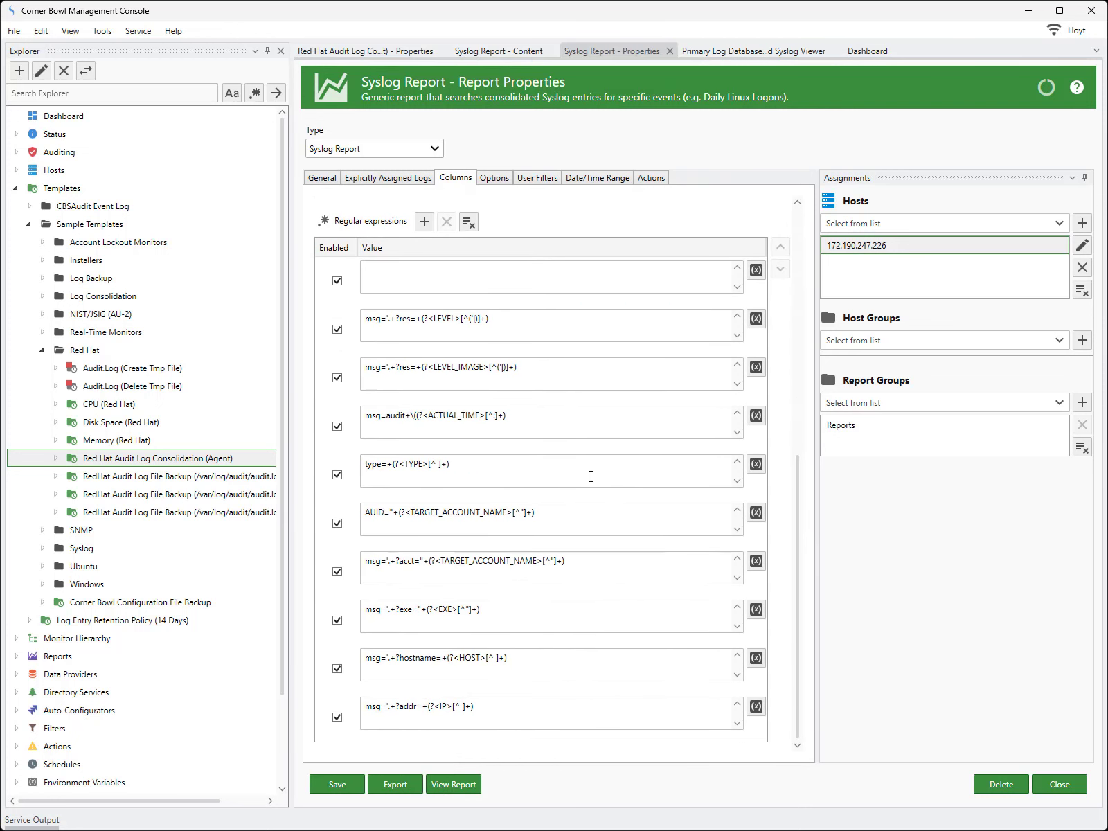
{"action": "left_click", "coordinate": [355, 285]}
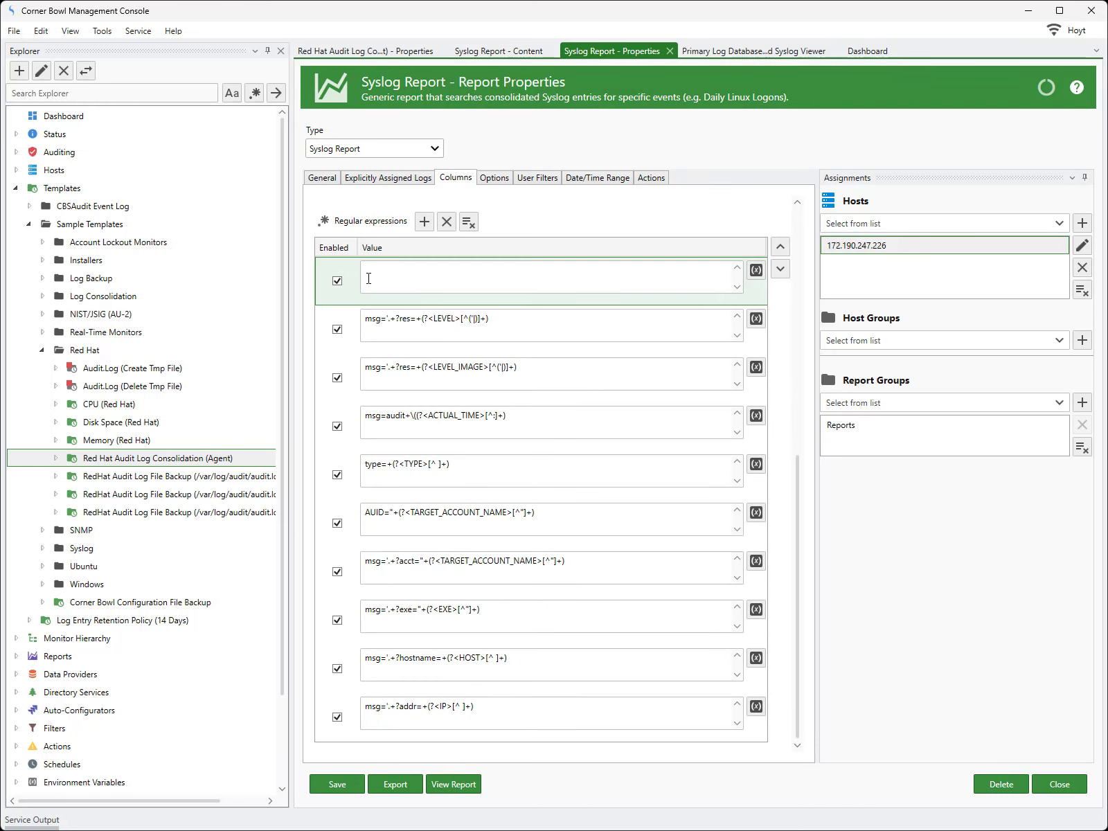
{"action": "left_click", "coordinate": [447, 221]}
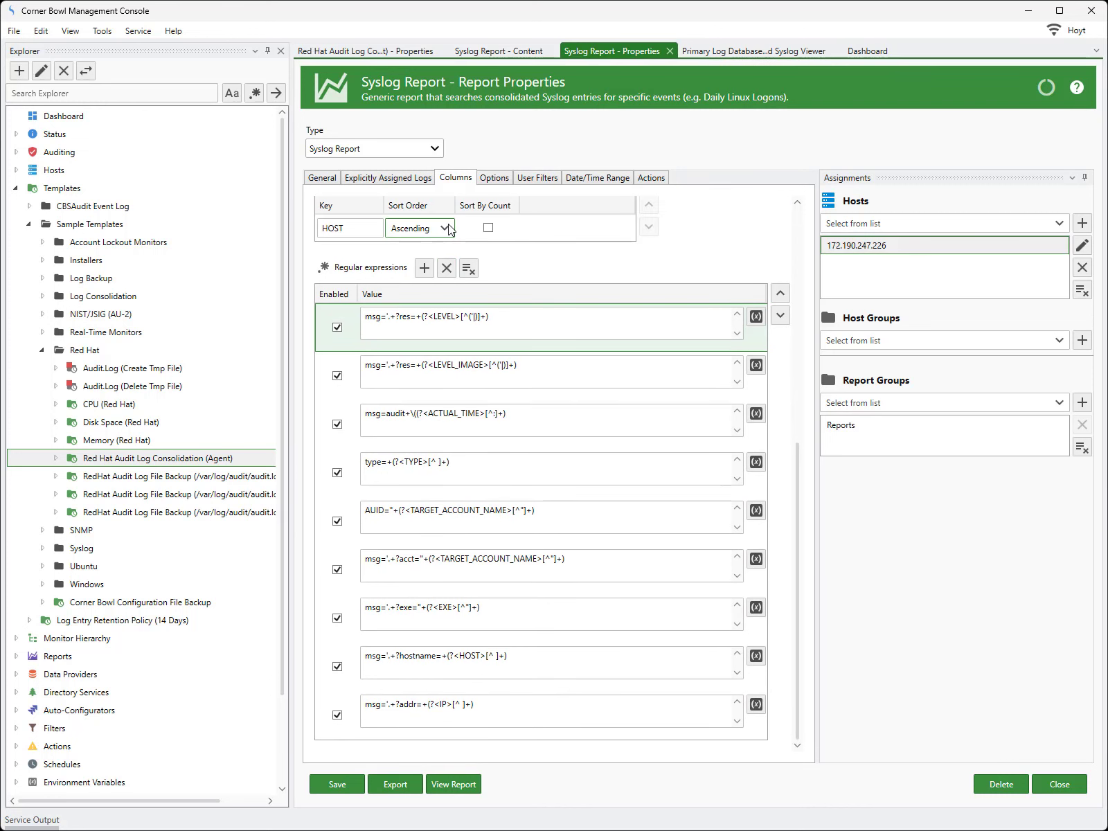
Examine the keys of the report's pasted LEVEL_IMAGE, LEVEL and HOST column definitions
{"action": "left_click_drag", "start_coordinate": [797, 489], "coordinate": [796, 397]}
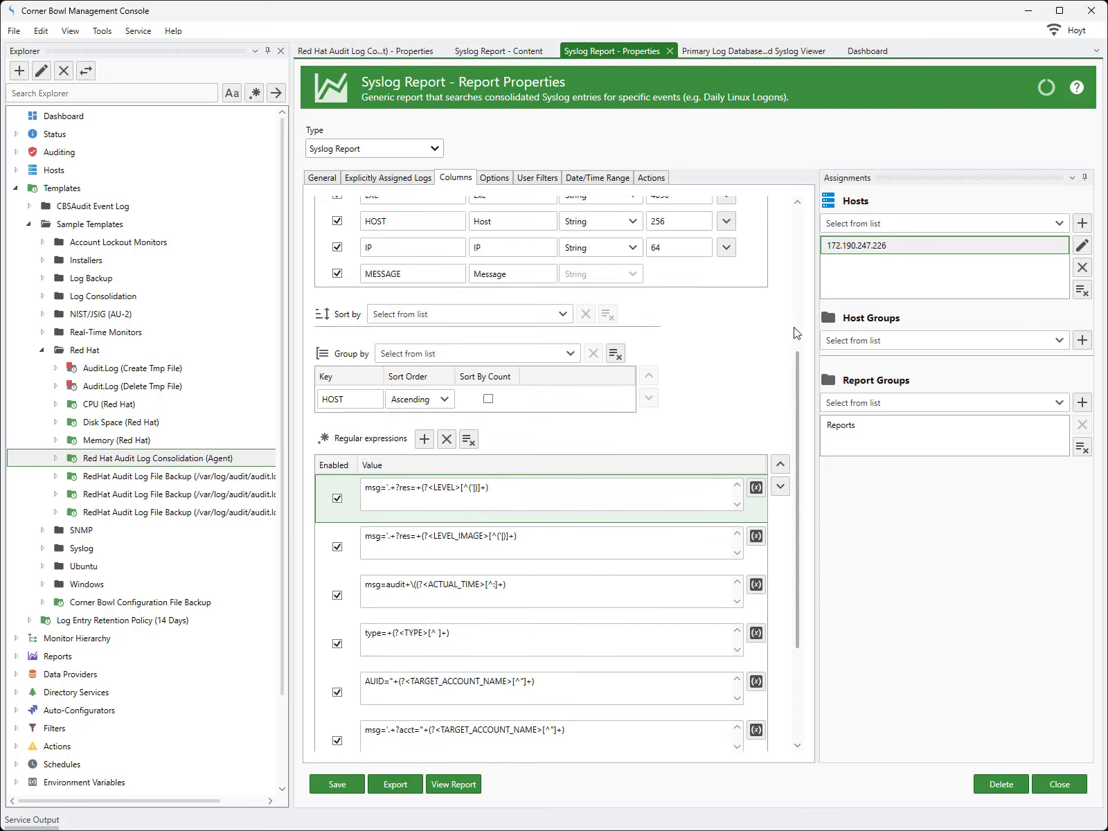
{"action": "left_click_drag", "start_coordinate": [794, 333], "coordinate": [791, 218]}
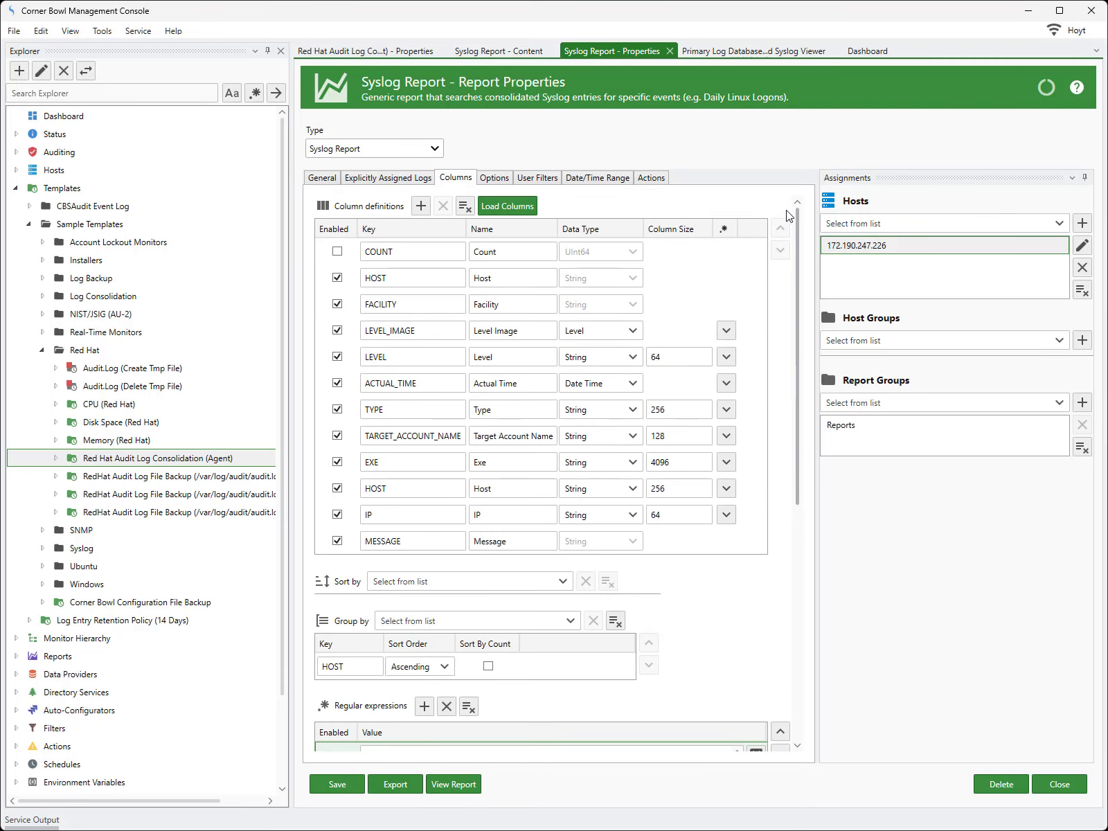
{"action": "left_click", "coordinate": [426, 330]}
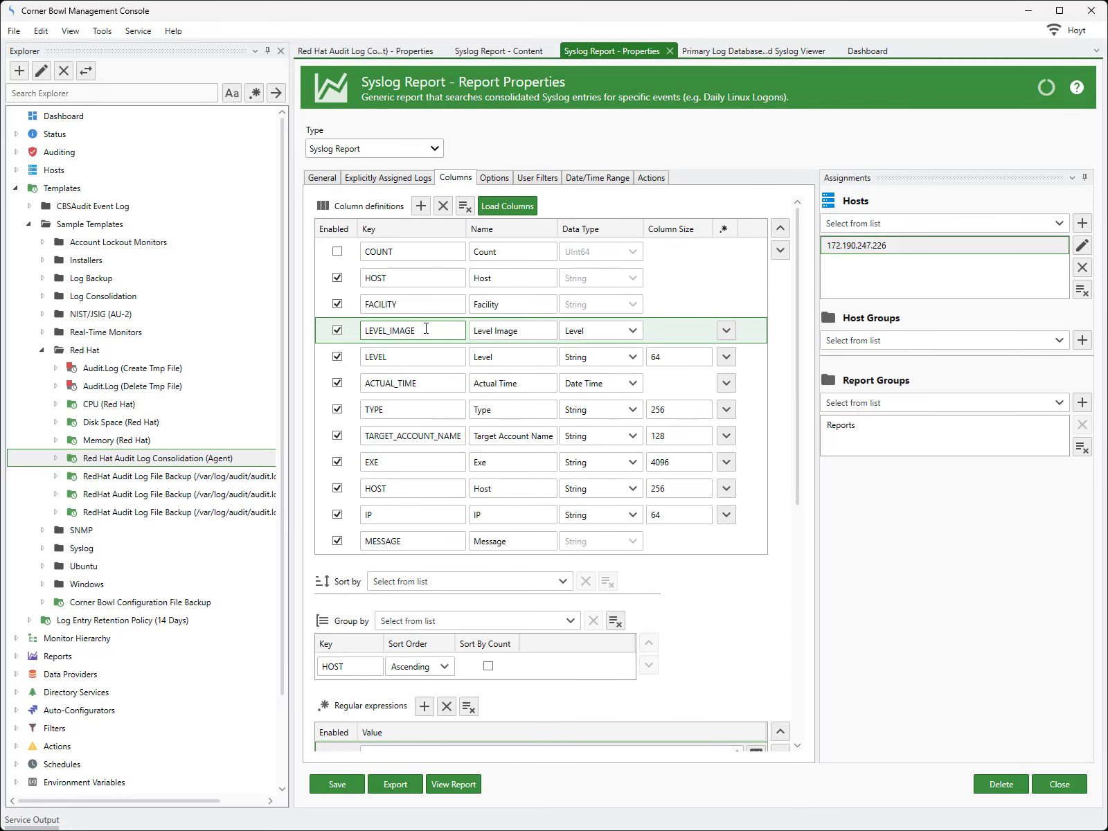
{"action": "left_click", "coordinate": [426, 357]}
{"action": "left_click", "coordinate": [424, 489]}
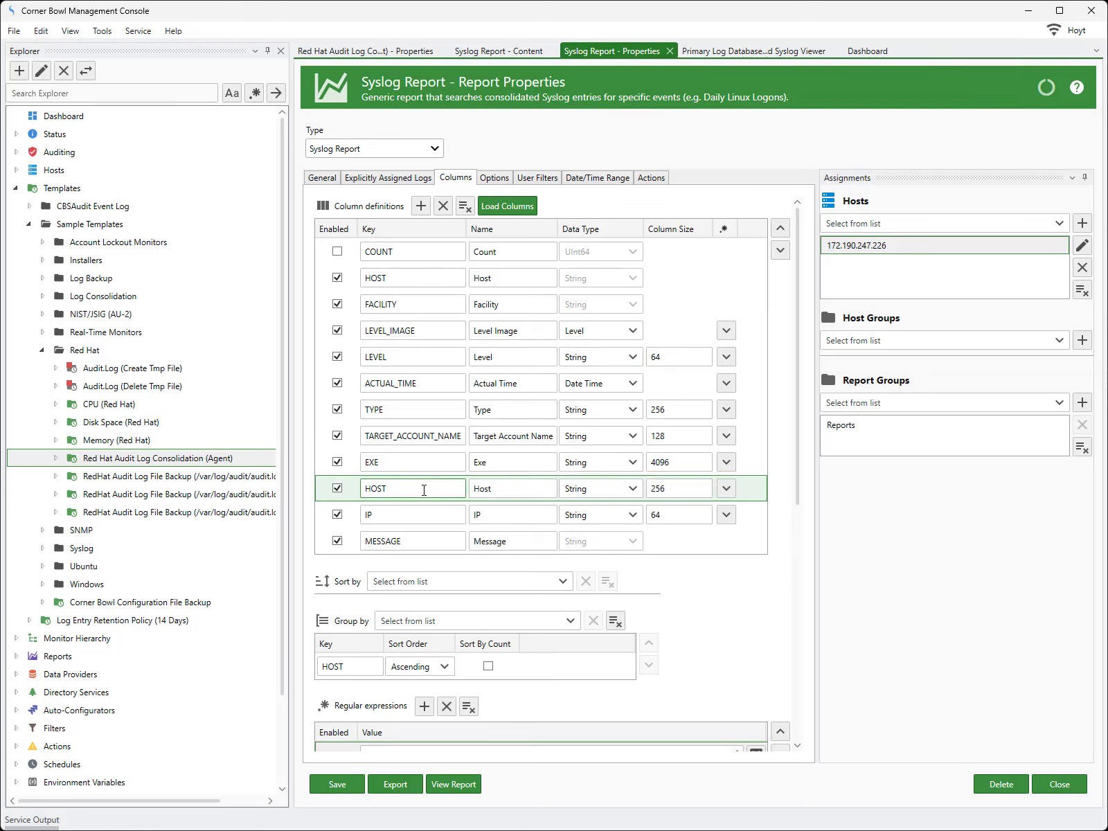
{"action": "left_click", "coordinate": [426, 329]}
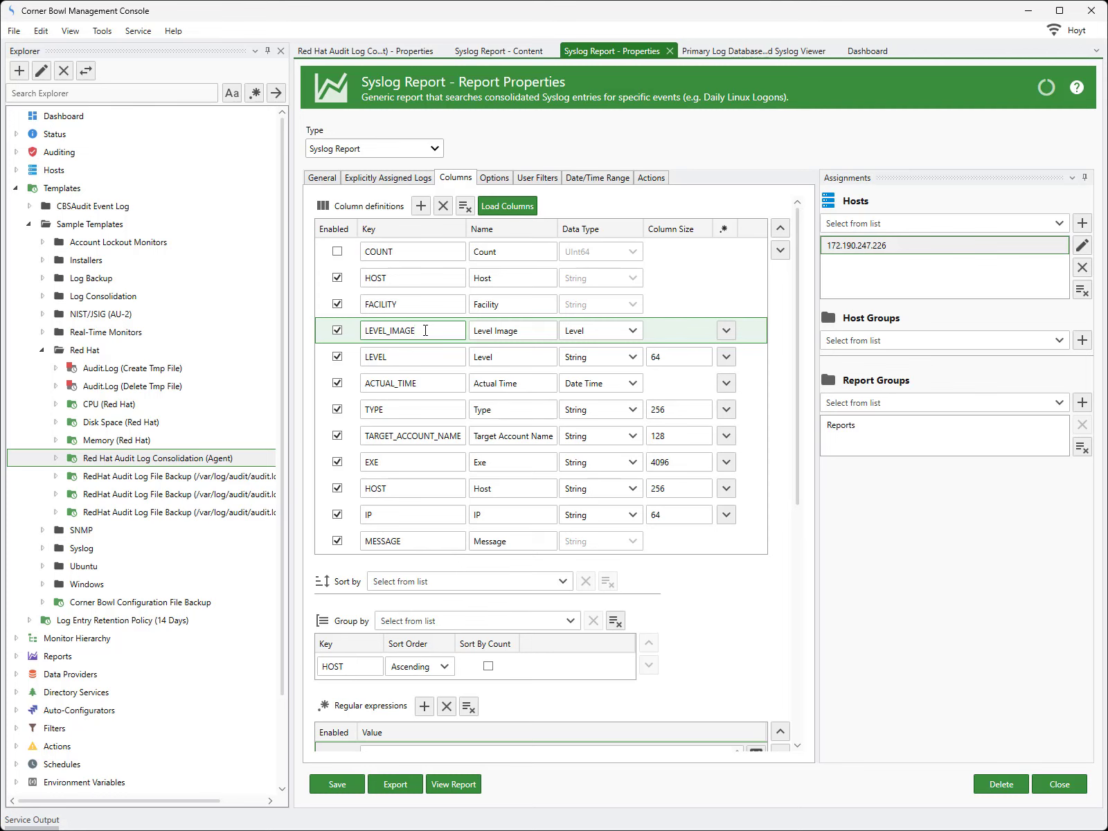
{"action": "left_click", "coordinate": [432, 358]}
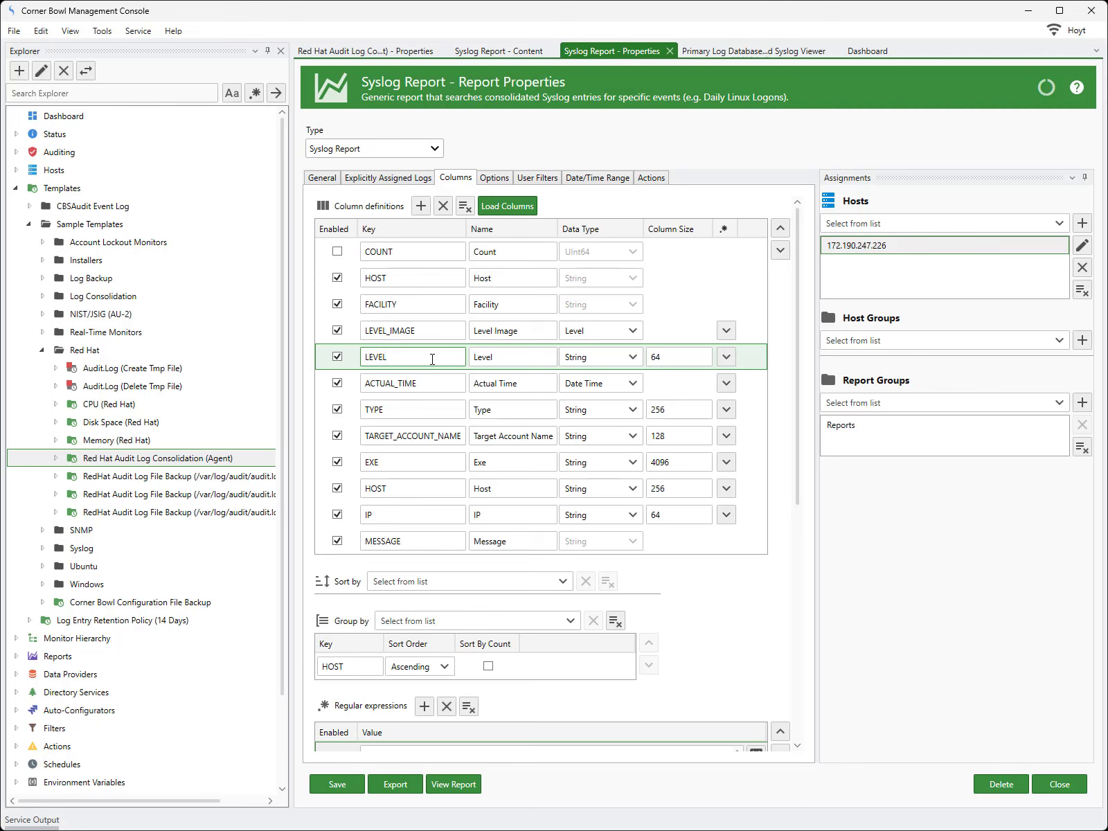
{"action": "left_click", "coordinate": [416, 489]}
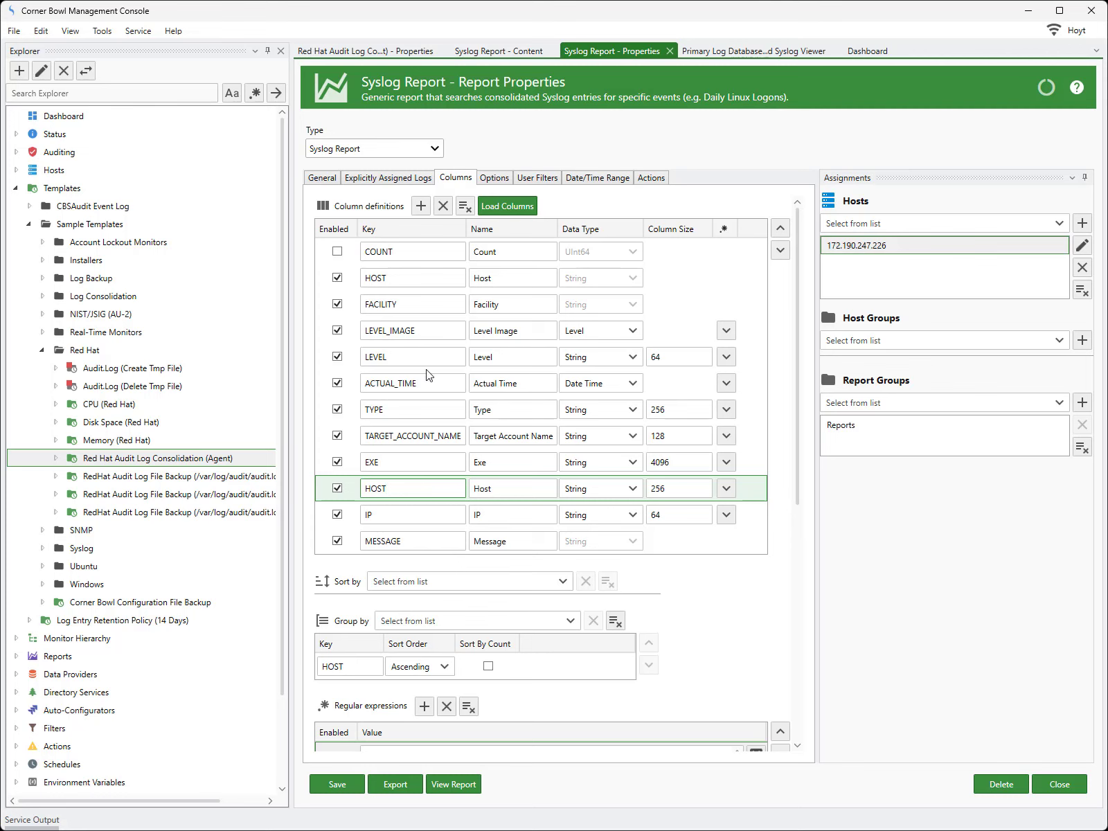
Rename the LEVEL_IMAGE column key to MY_LEVEL_IMAGE and match the variable name in its regular expression
{"action": "left_click", "coordinate": [425, 333]}
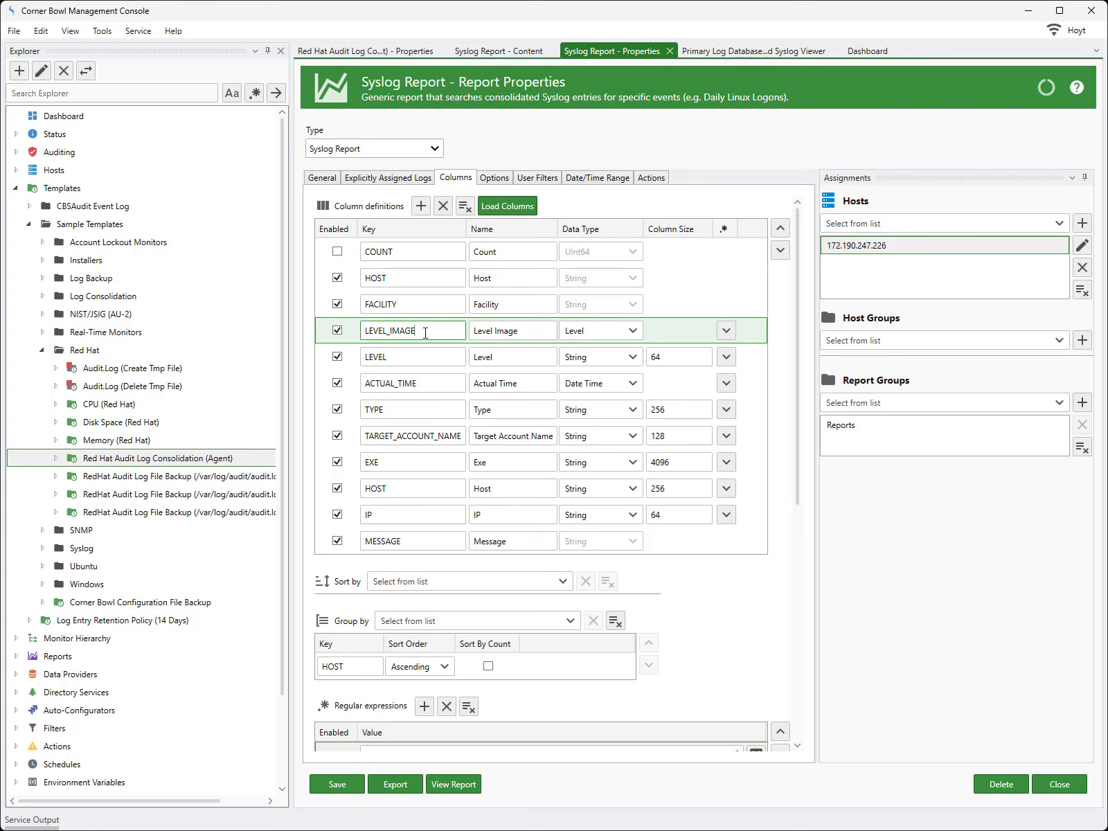
{"action": "key", "text": "Home"}
{"action": "type", "text": "MY_"}
{"action": "left_click", "coordinate": [726, 331]}
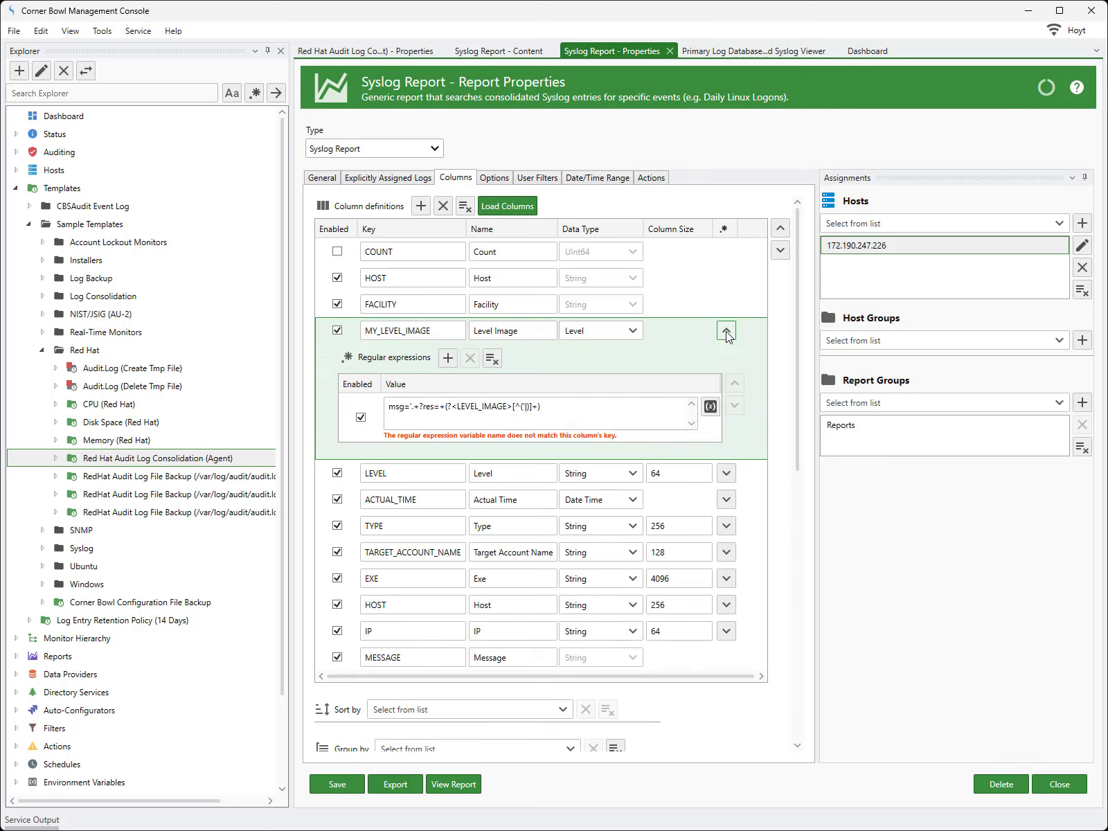
{"action": "left_click", "coordinate": [461, 408]}
{"action": "type", "text": "MY_"}
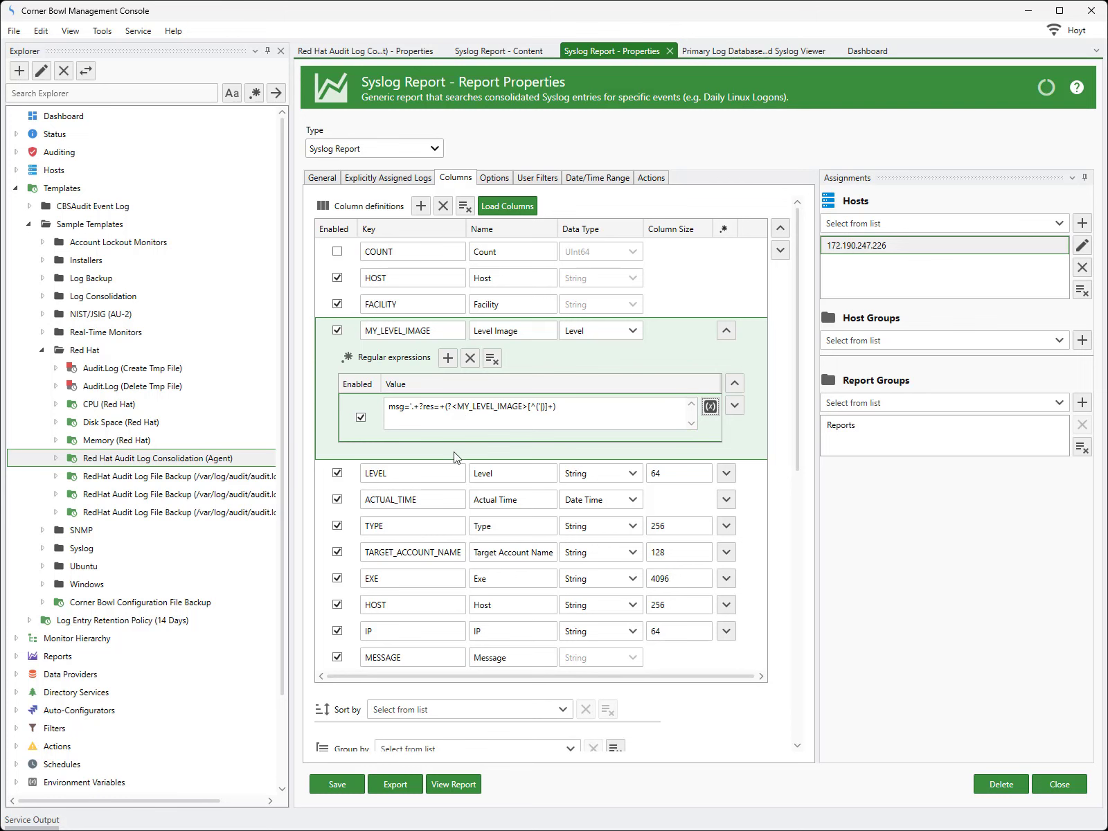
Rename the LEVEL column key to MY_LEVEL and change its regular expression variable to MY_LEVEL
{"action": "left_click", "coordinate": [440, 475]}
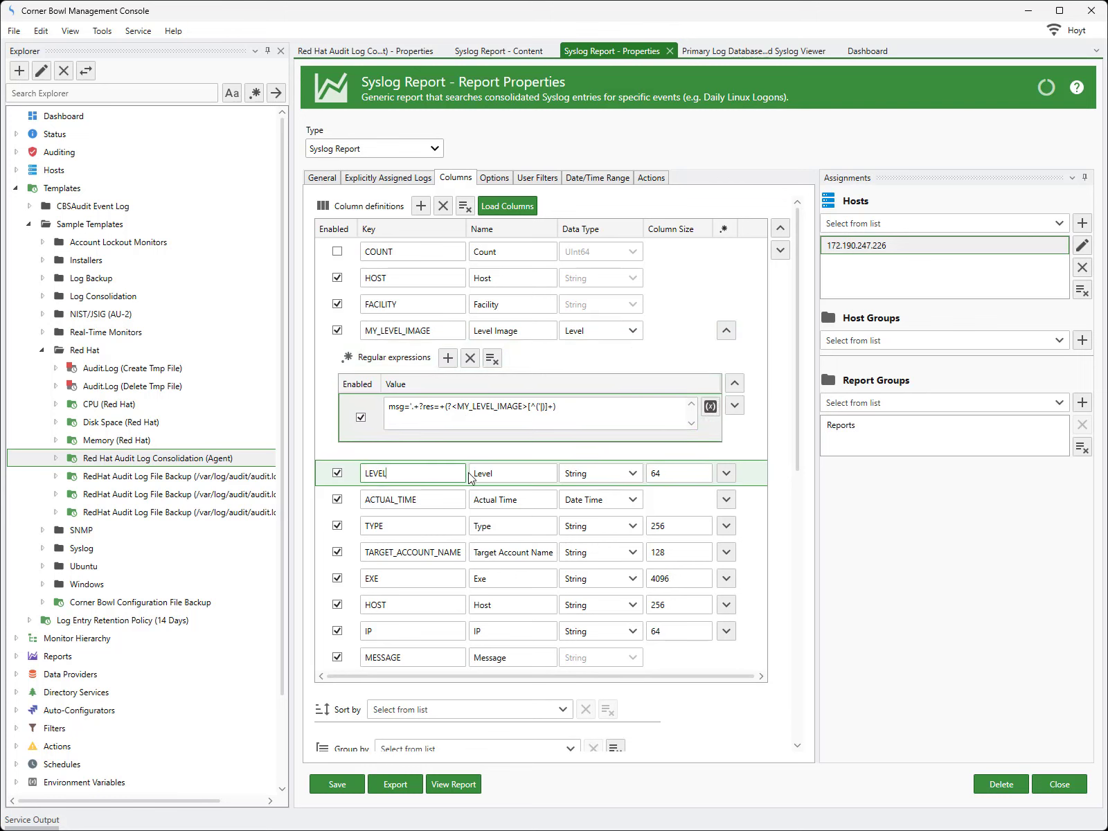
{"action": "key", "text": "Home"}
{"action": "type", "text": "MY_"}
{"action": "left_click", "coordinate": [726, 472]}
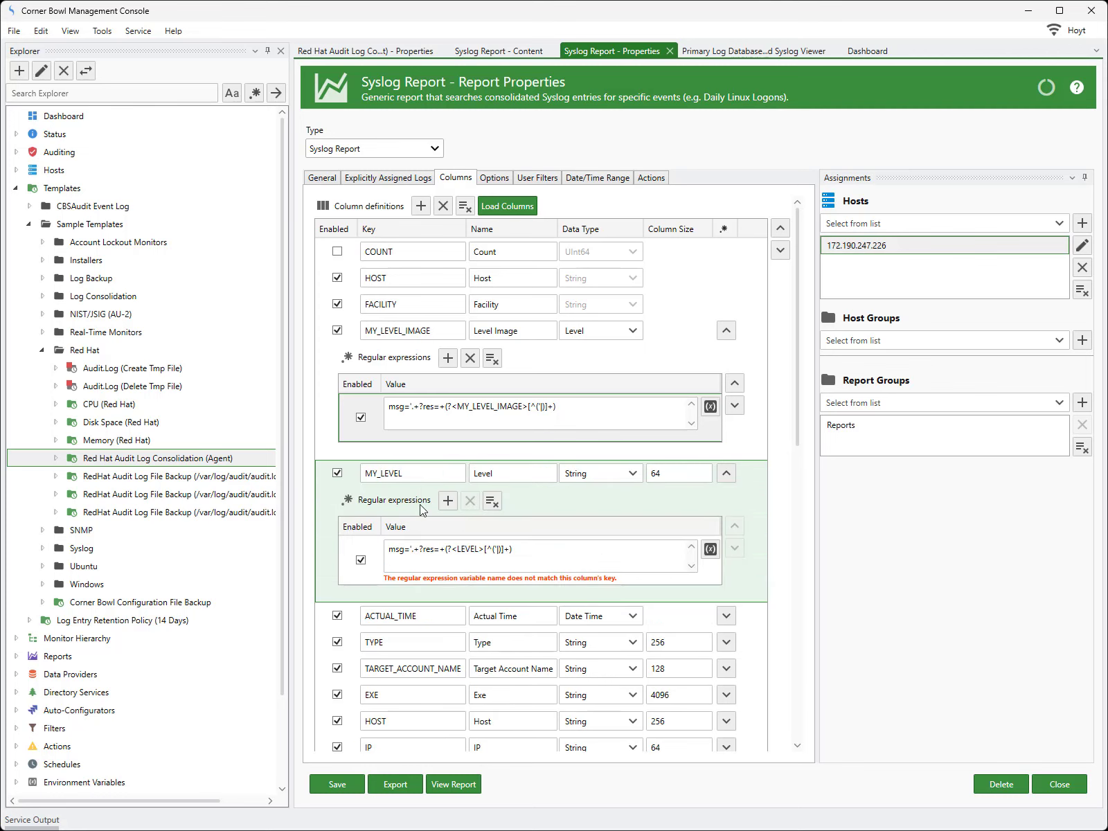
{"action": "left_click", "coordinate": [458, 550]}
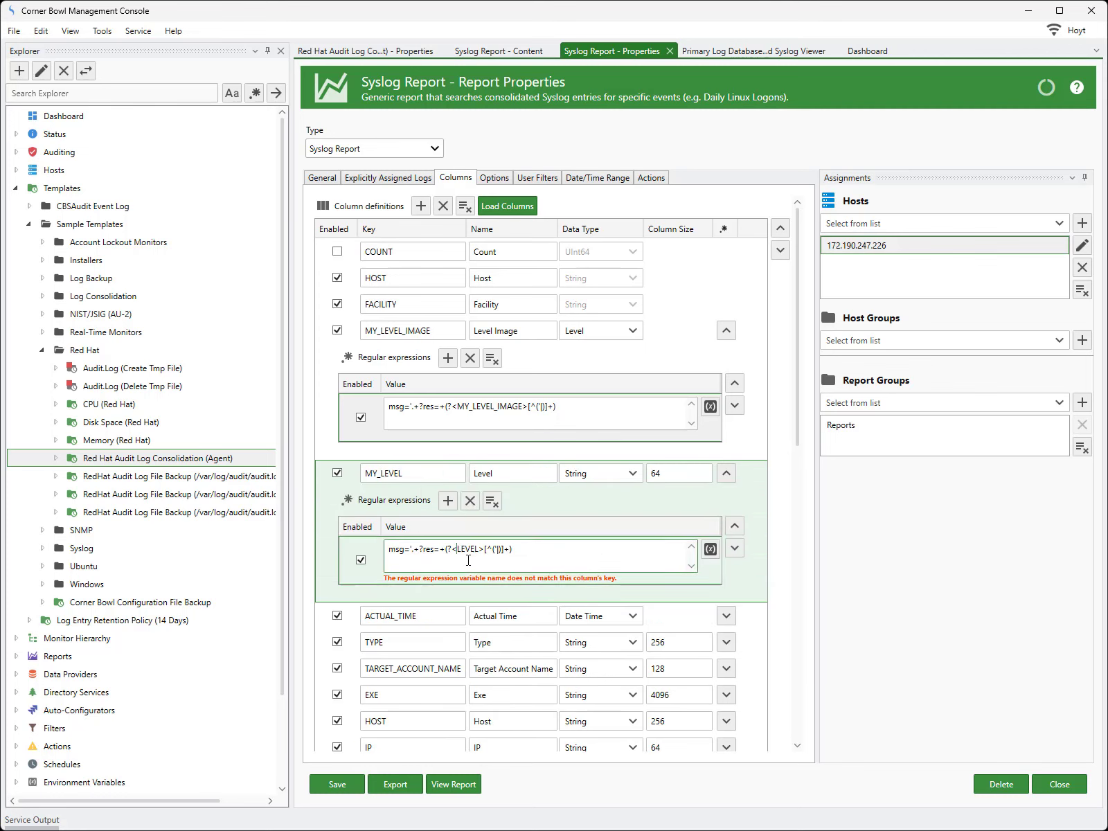
{"action": "type", "text": "MY_"}
{"action": "key", "text": "Tab"}
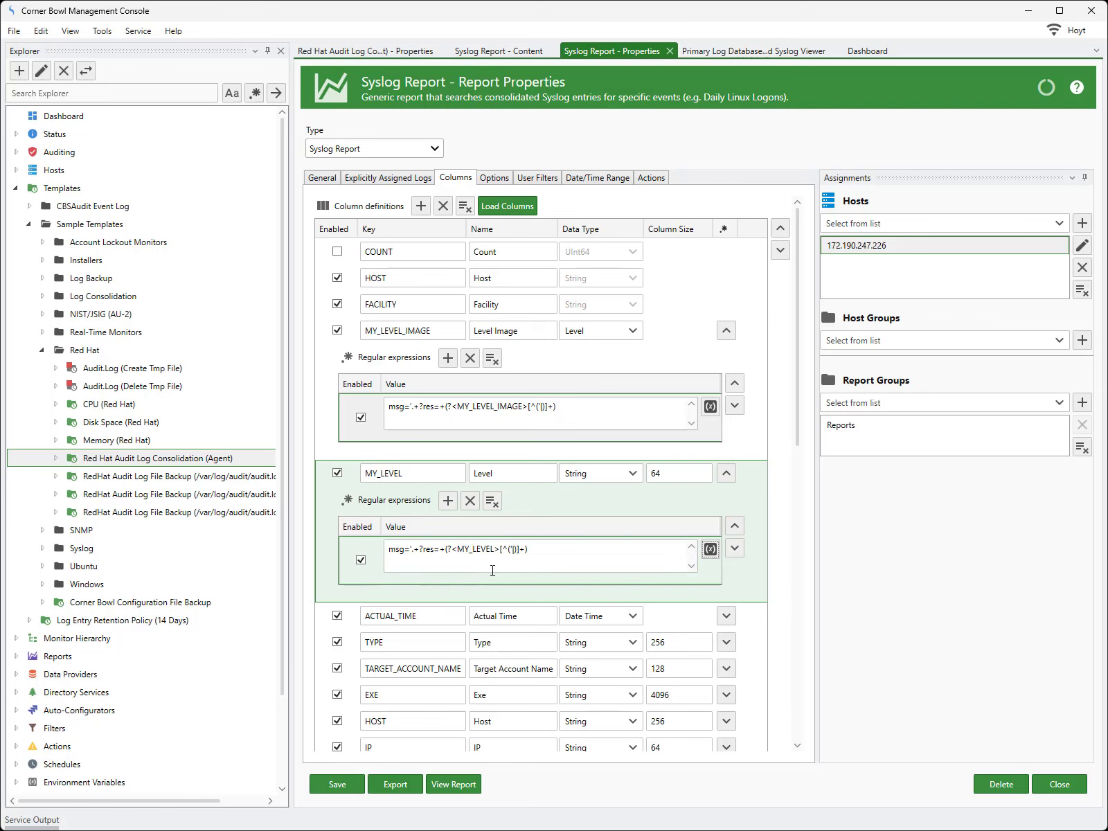
Rename the pasted HOST column key below EXE to MY_HOST and use MY_HOST as its regular expression variable
{"action": "left_click", "coordinate": [447, 721]}
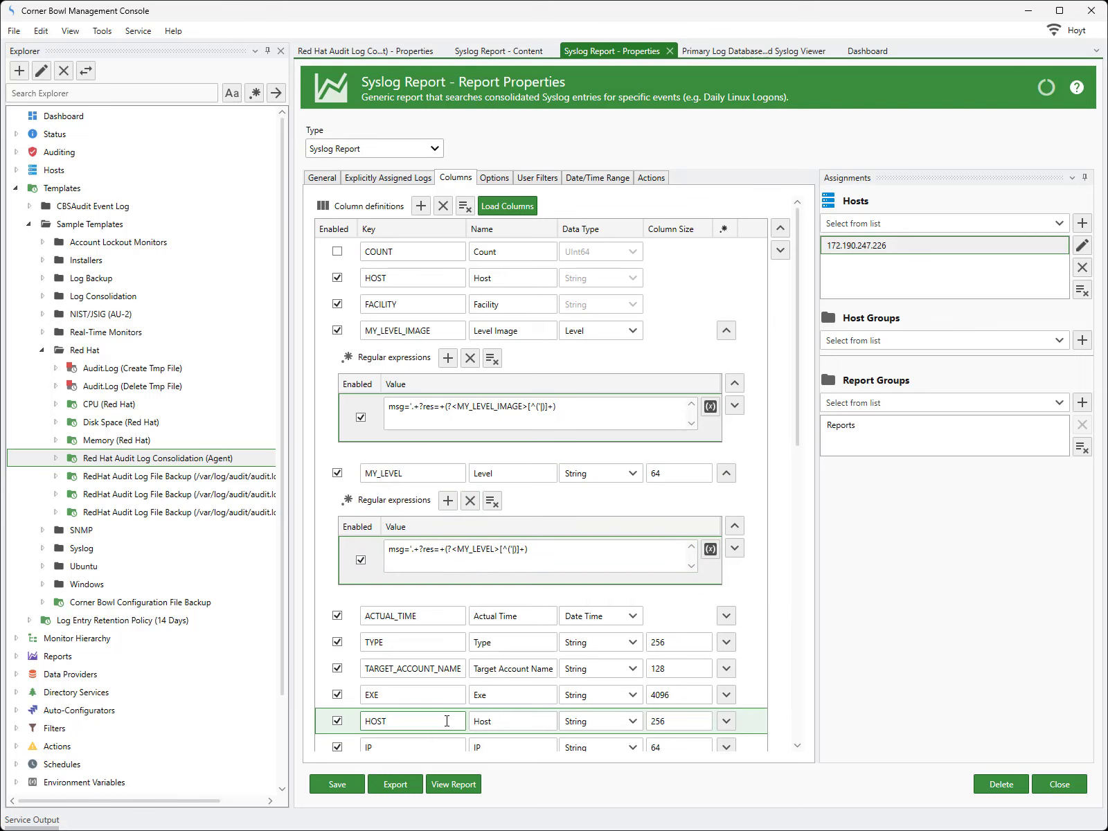
{"action": "key", "text": "Home"}
{"action": "type", "text": "MY_"}
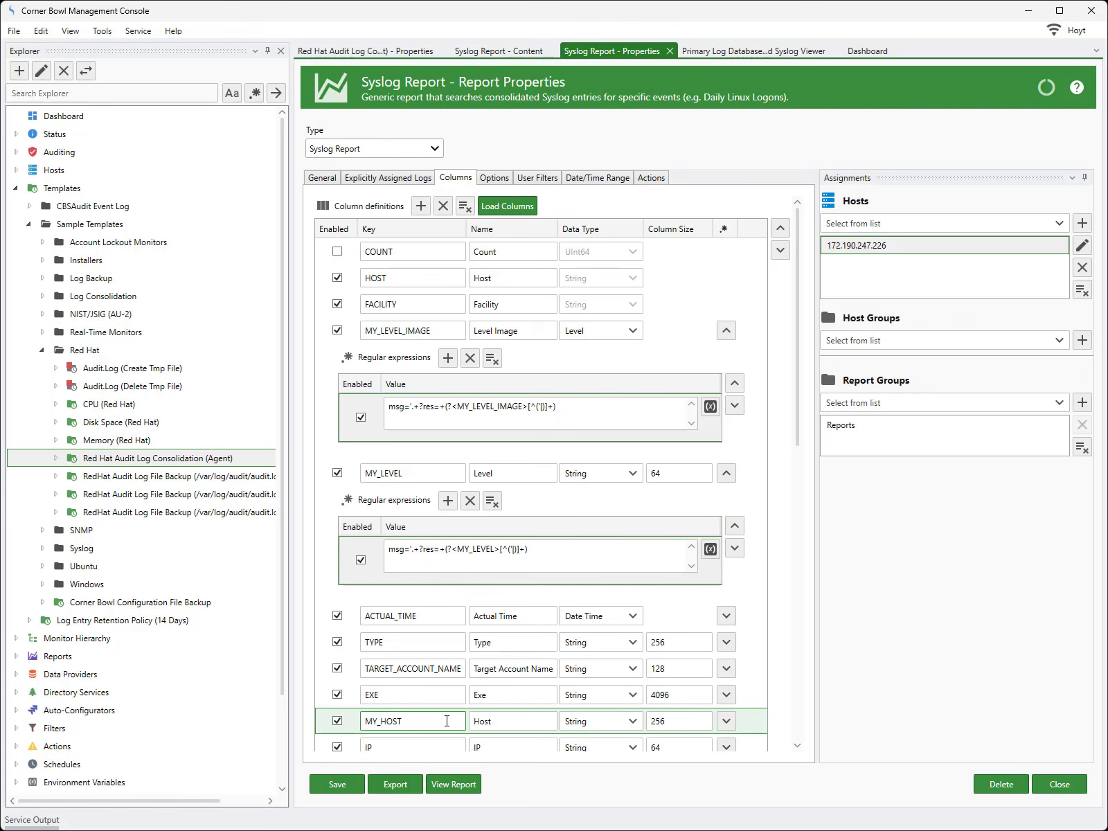
{"action": "left_click", "coordinate": [727, 722]}
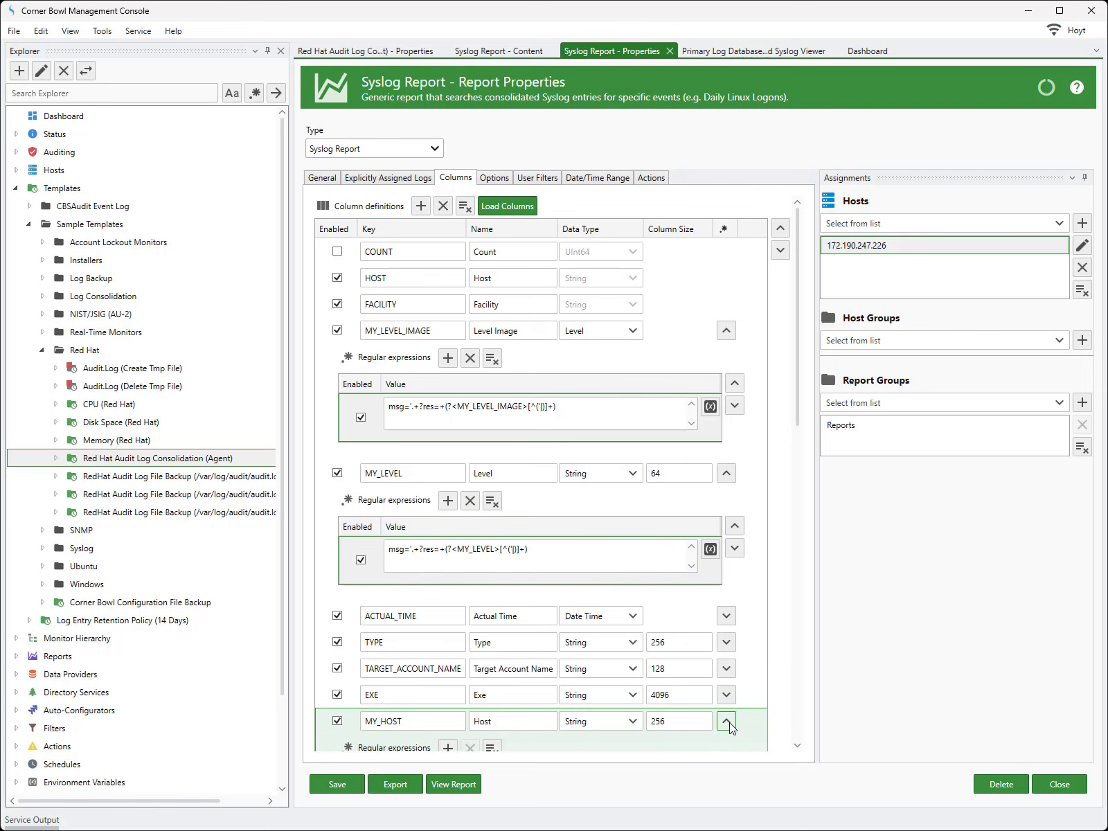
{"action": "left_click", "coordinate": [794, 565]}
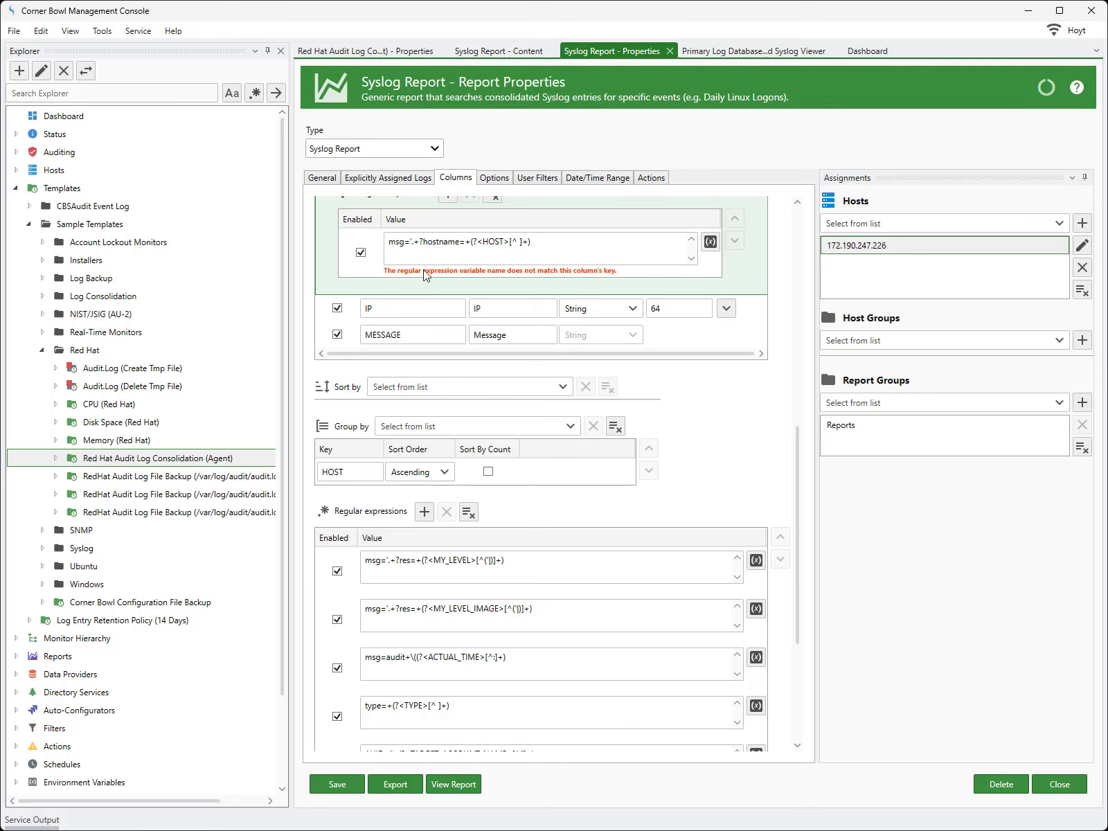
{"action": "left_click", "coordinate": [484, 243]}
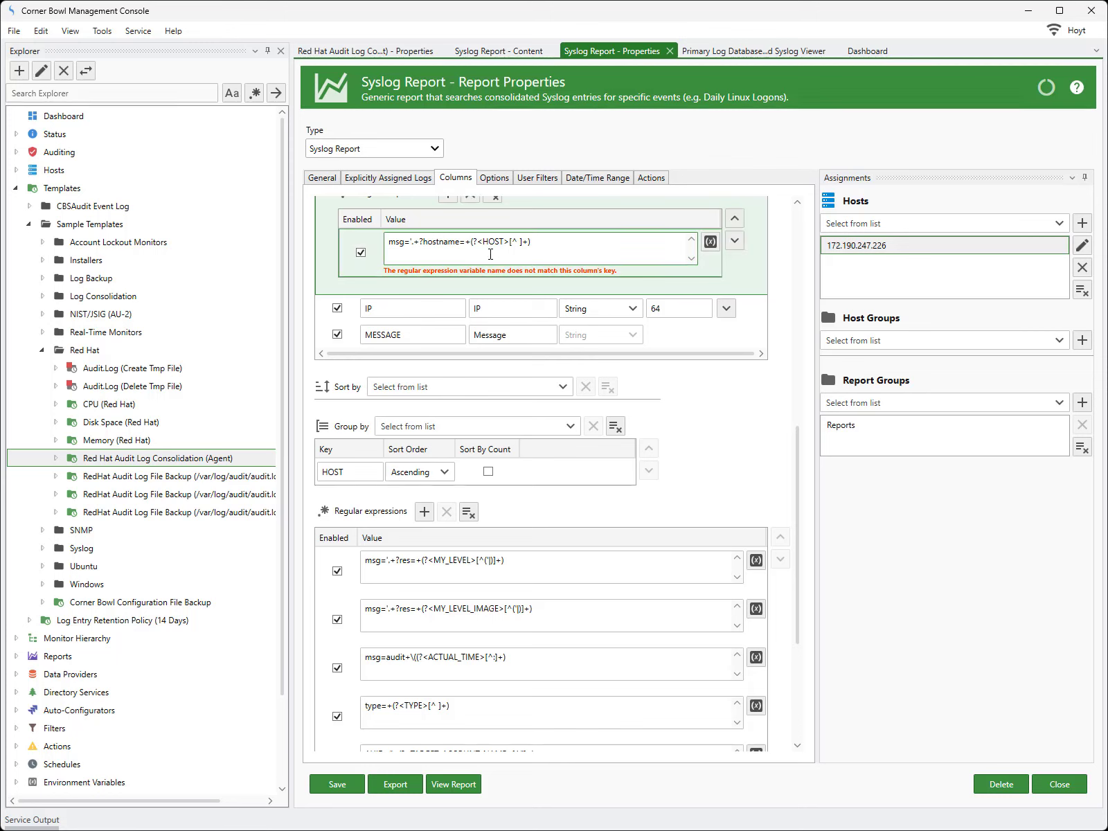
{"action": "type", "text": "MY_"}
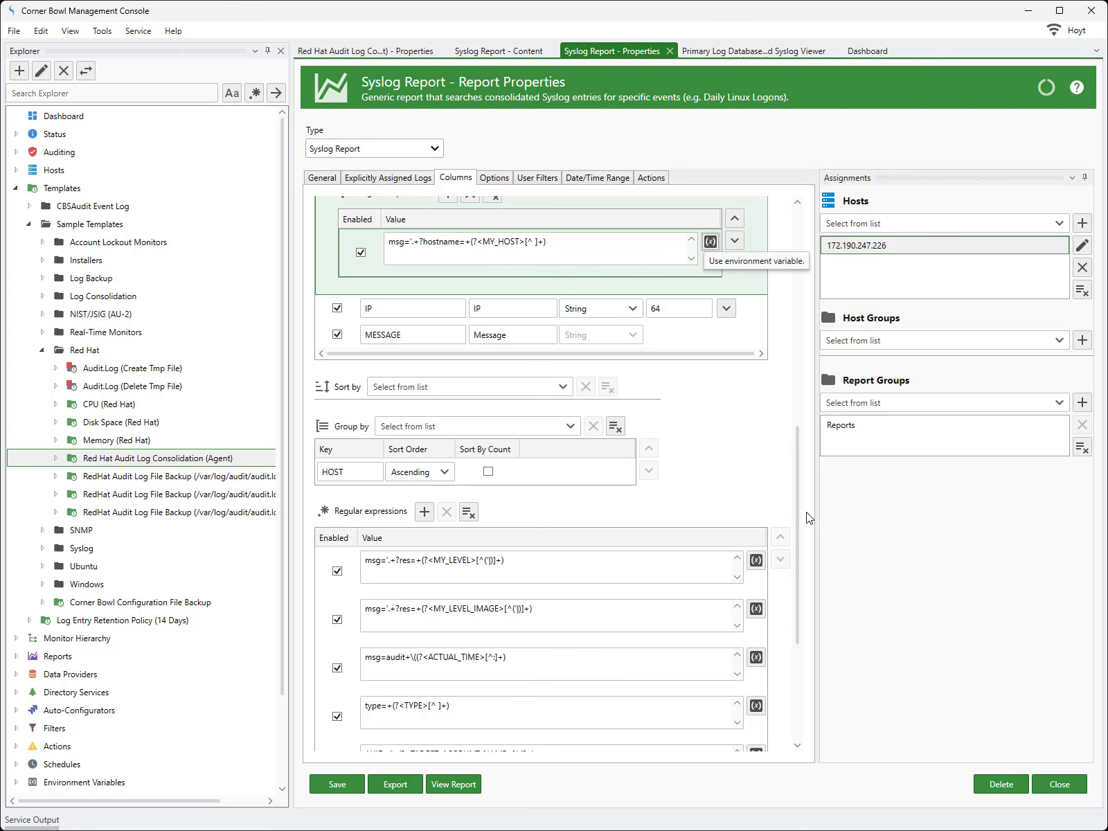
Save the Syslog Report's column changes and view the report
{"action": "left_click_drag", "start_coordinate": [809, 518], "coordinate": [806, 225]}
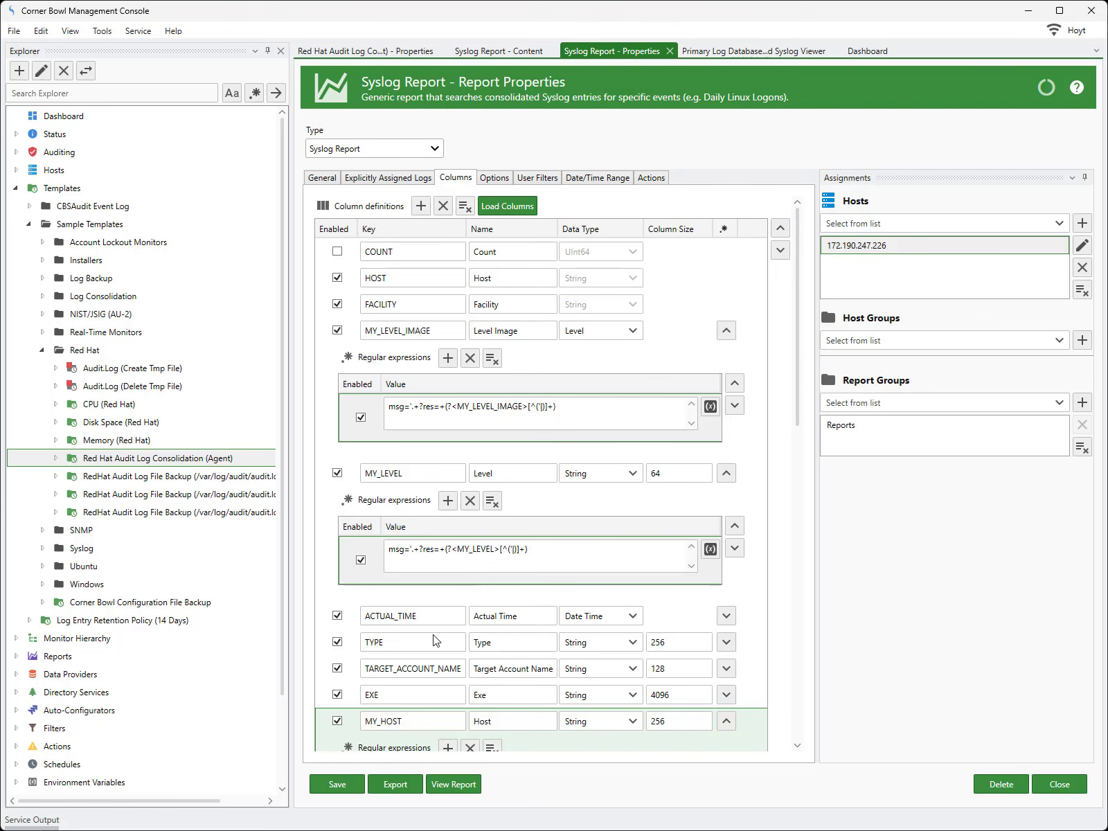
{"action": "left_click", "coordinate": [342, 786]}
{"action": "left_click", "coordinate": [448, 784]}
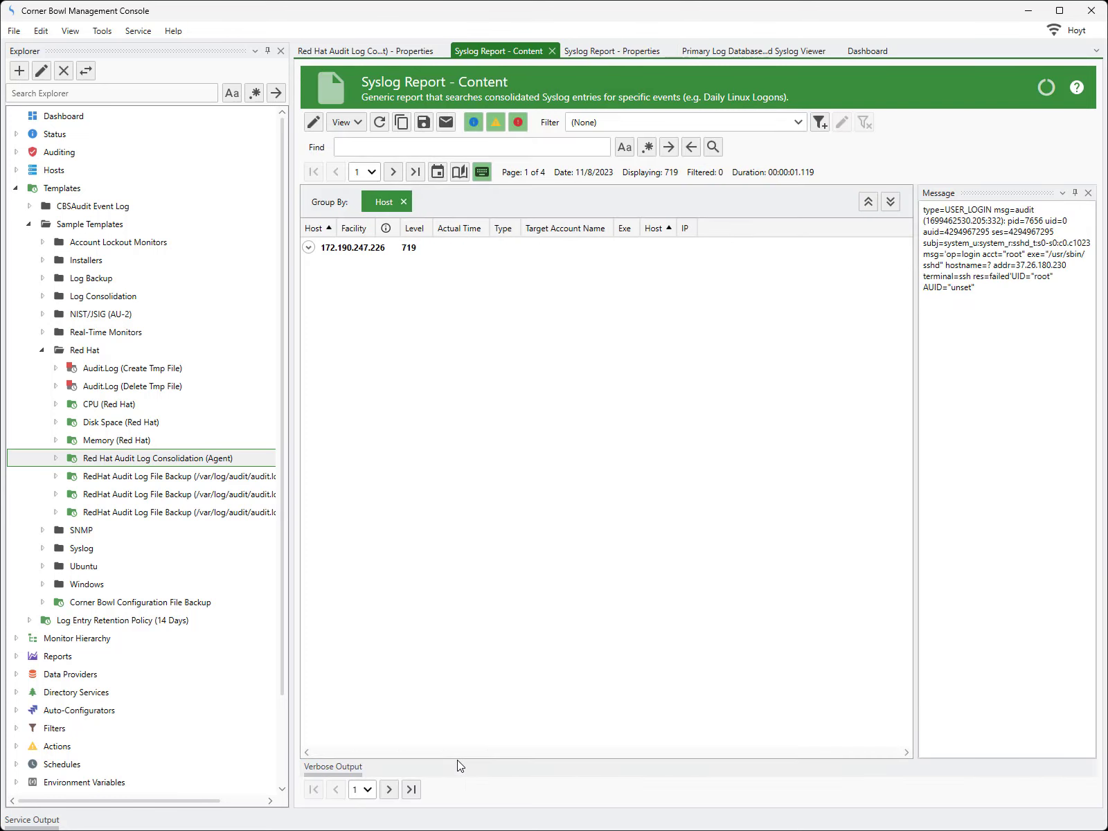
Group the report entries by Type instead of Host and look through the USER_ACCT and USER_AUTH entries
{"action": "left_click", "coordinate": [404, 202]}
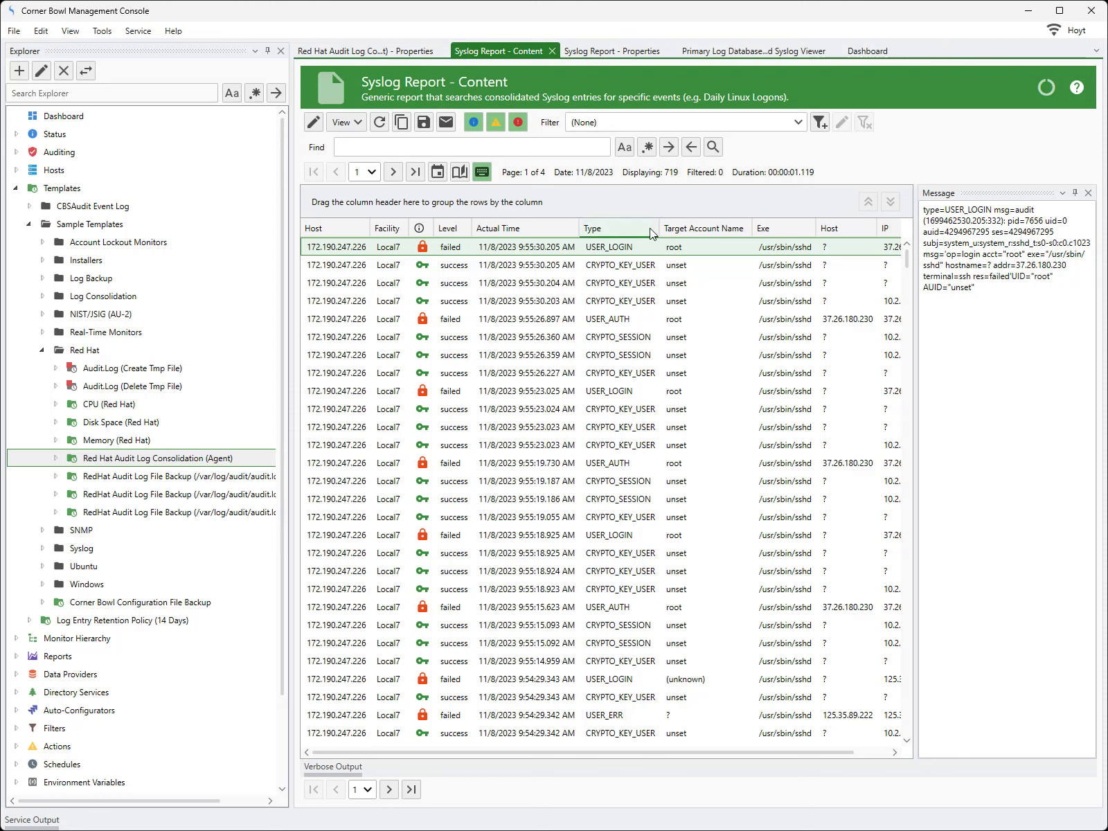
{"action": "left_click_drag", "start_coordinate": [645, 228], "coordinate": [589, 203]}
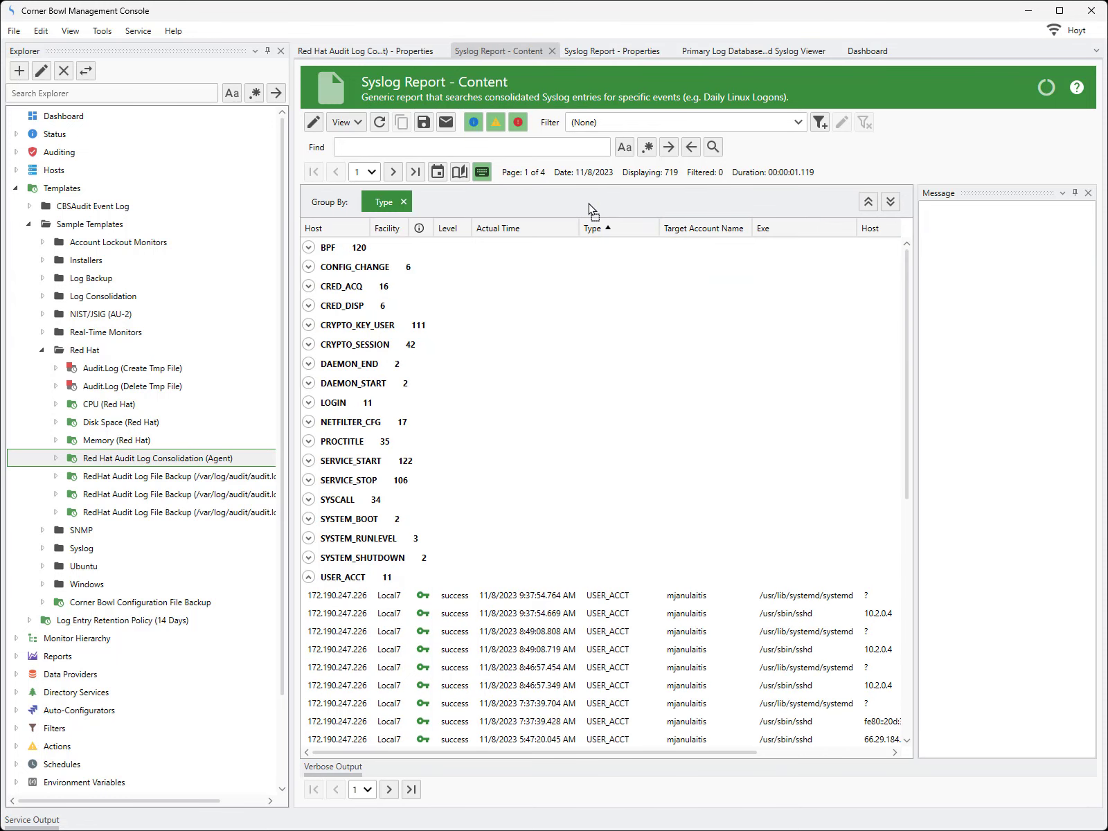
{"action": "left_click", "coordinate": [407, 600]}
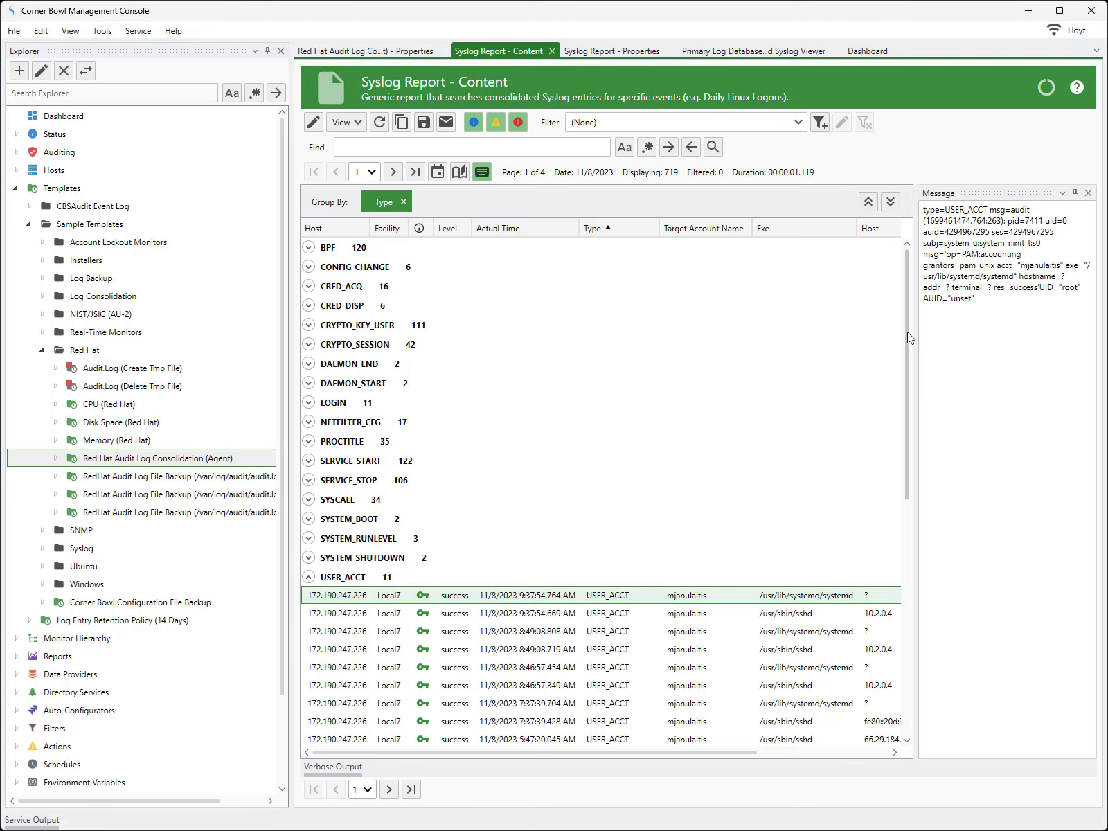
{"action": "left_click_drag", "start_coordinate": [908, 332], "coordinate": [932, 546]}
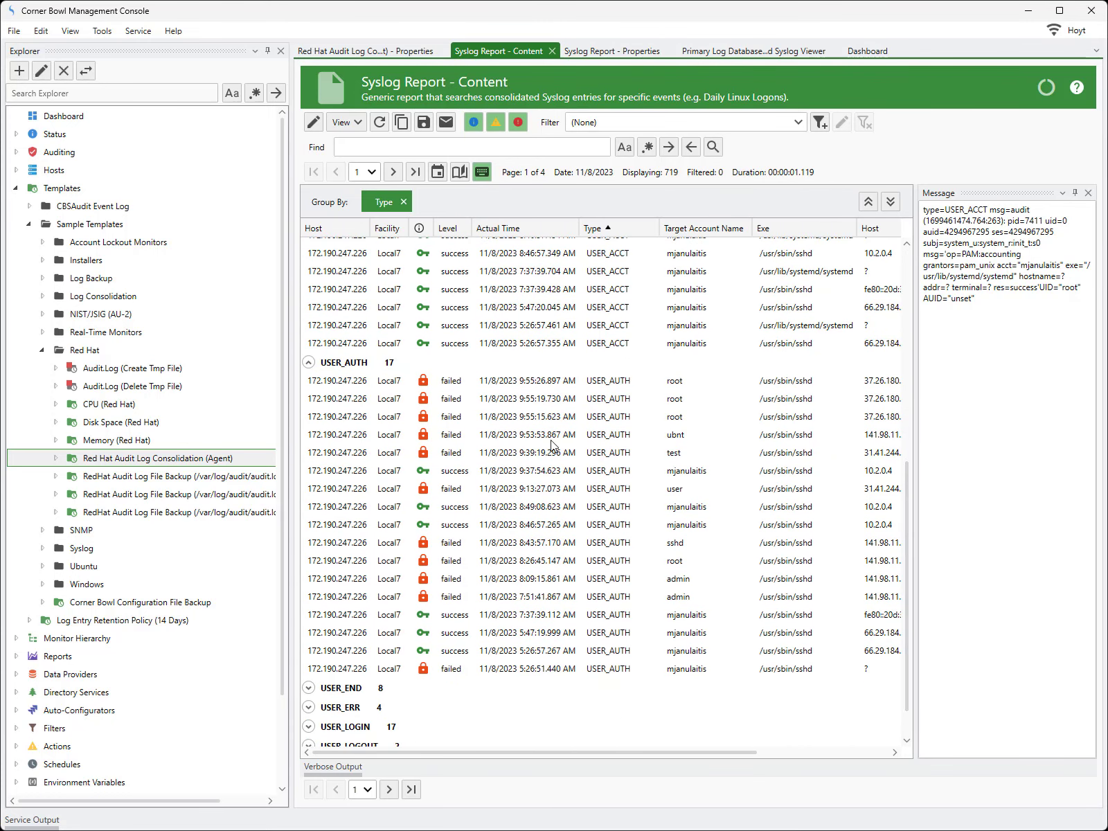
Create a new Complex include filter named "My RHEL Success Logons" from a successful USER_AUTH entry, with the message included
{"action": "left_click", "coordinate": [452, 473]}
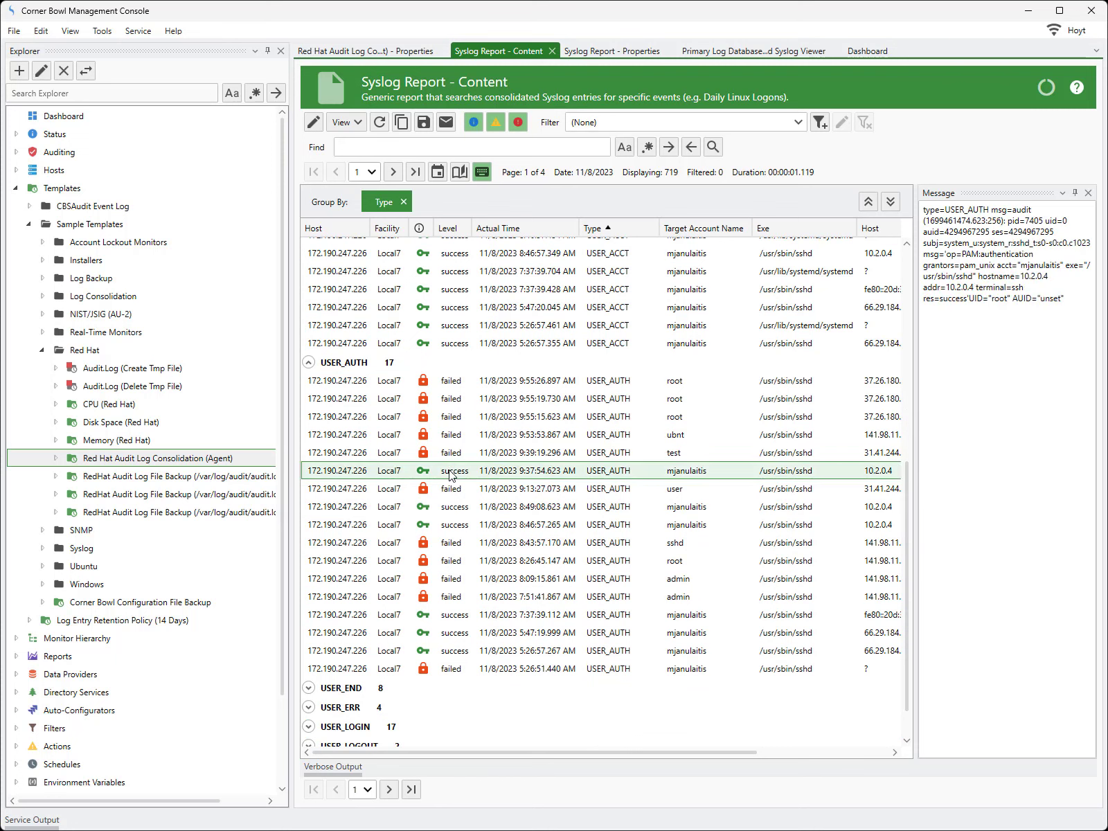
{"action": "right_click", "coordinate": [451, 475]}
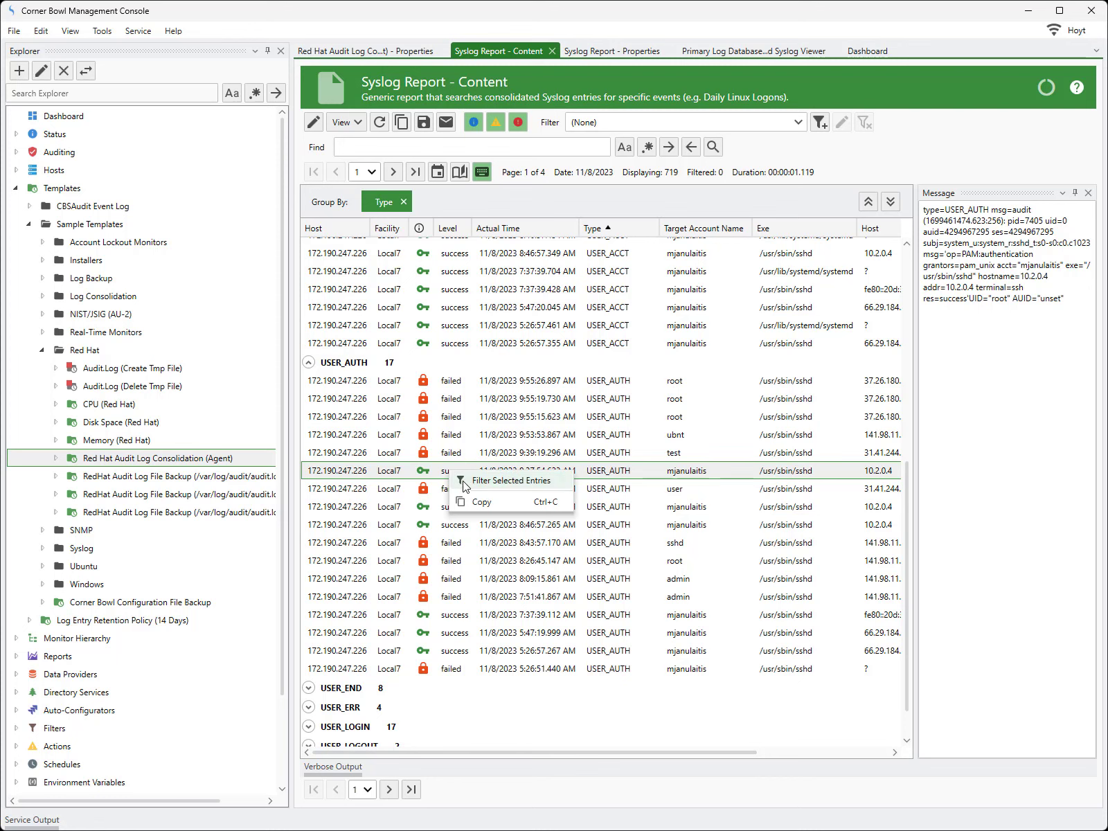
{"action": "left_click", "coordinate": [463, 483]}
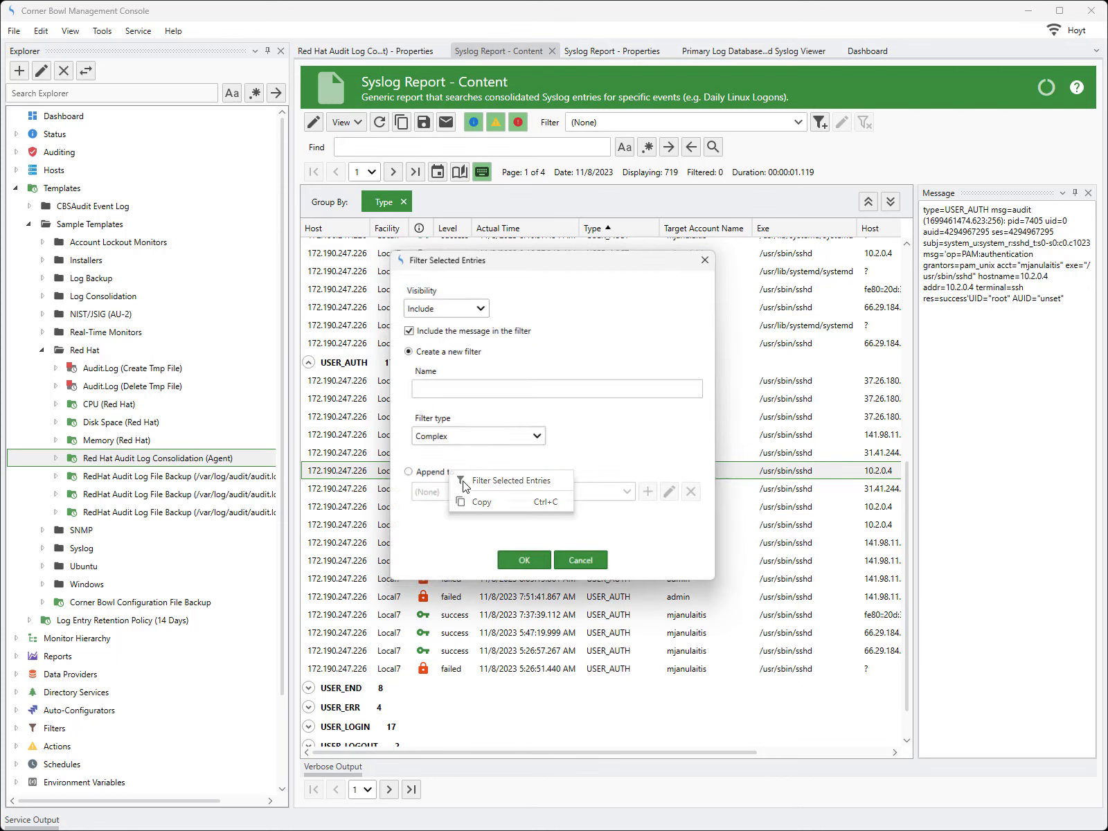
{"action": "left_click", "coordinate": [432, 388]}
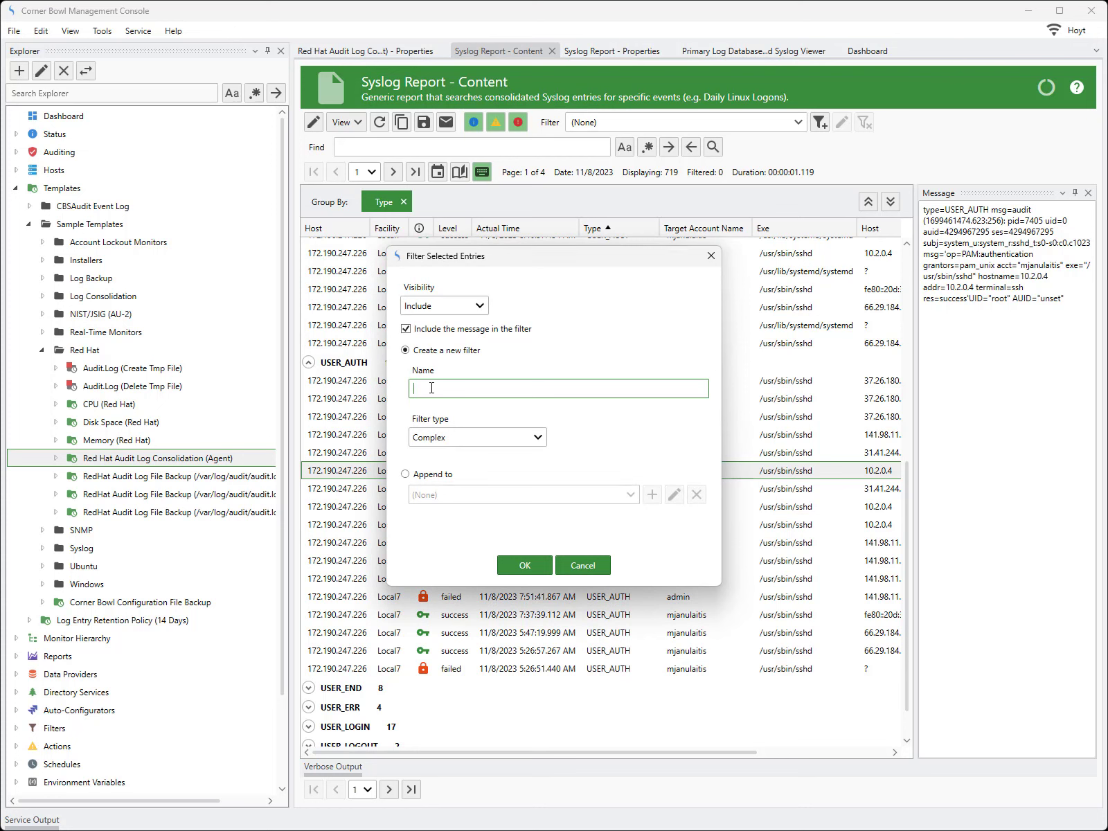
{"action": "type", "text": "My RHEL Success Logons"}
{"action": "left_click", "coordinate": [525, 566]}
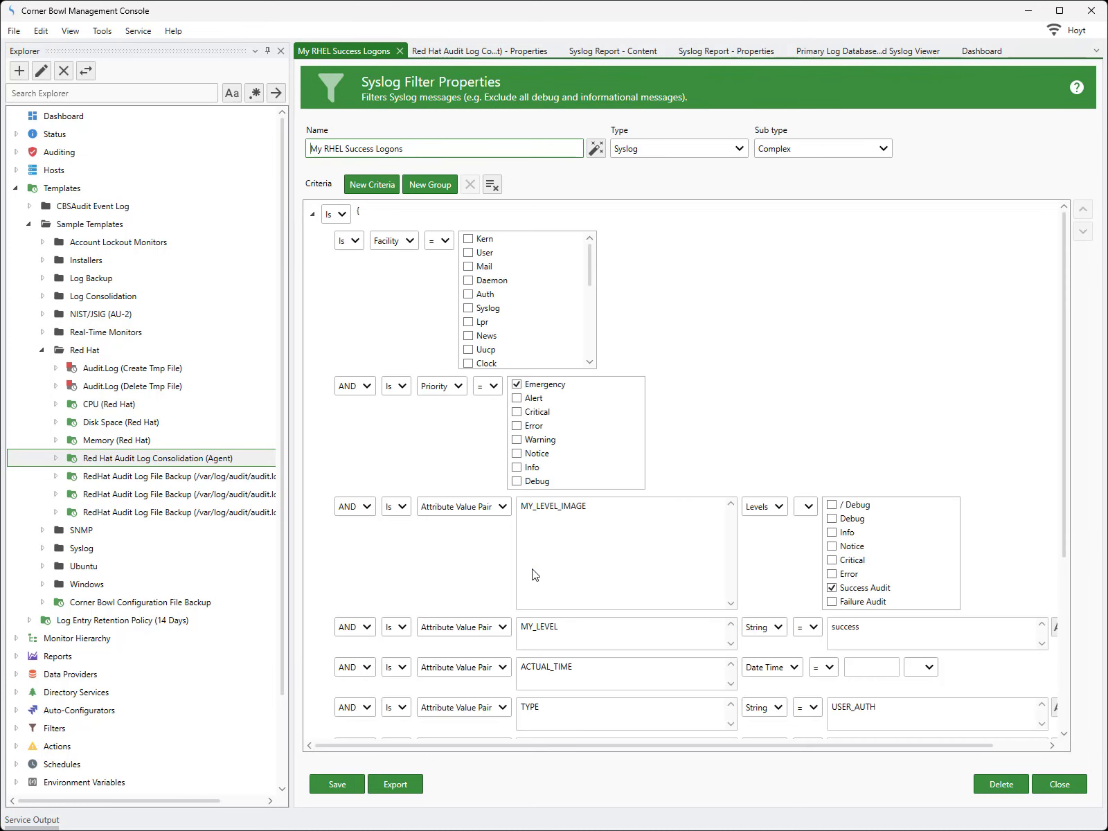
Delete all the filter's criteria except MY_LEVEL = success and TYPE = USER_AUTH
{"action": "left_click", "coordinate": [390, 337]}
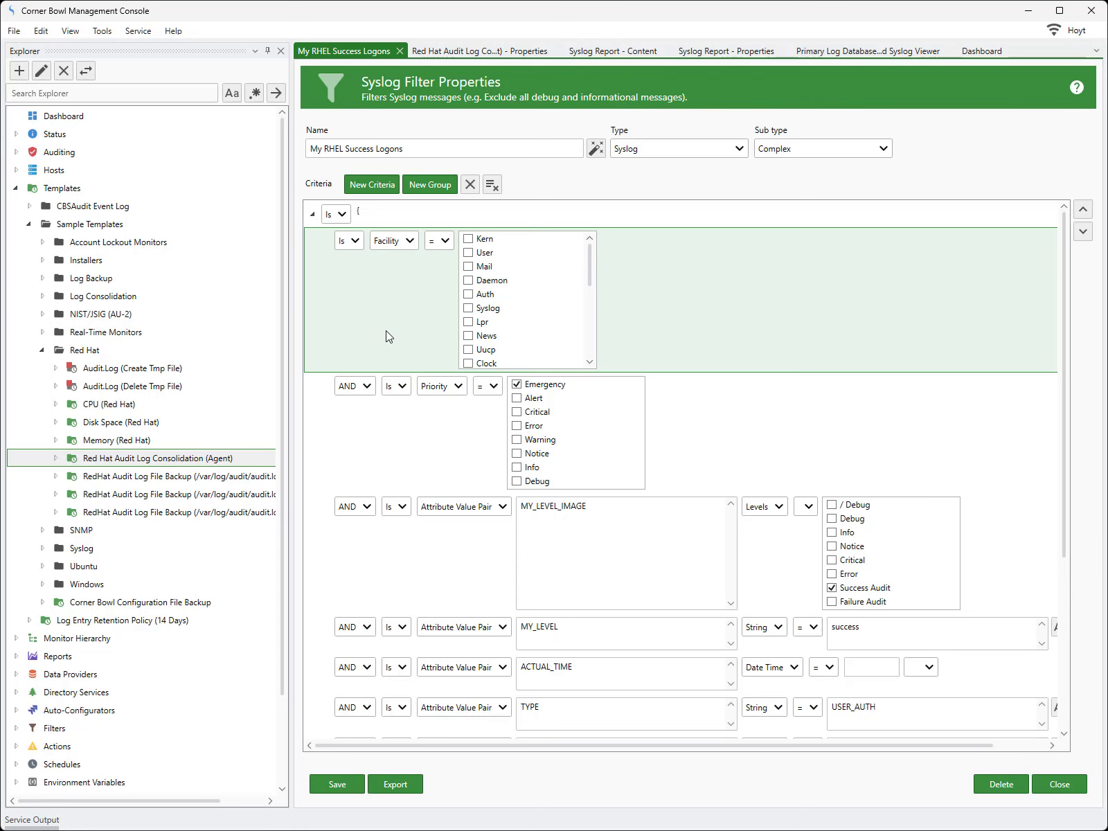
{"action": "key", "text": "Delete"}
{"action": "key", "text": "Delete"}
{"action": "key", "text": "Delete"}
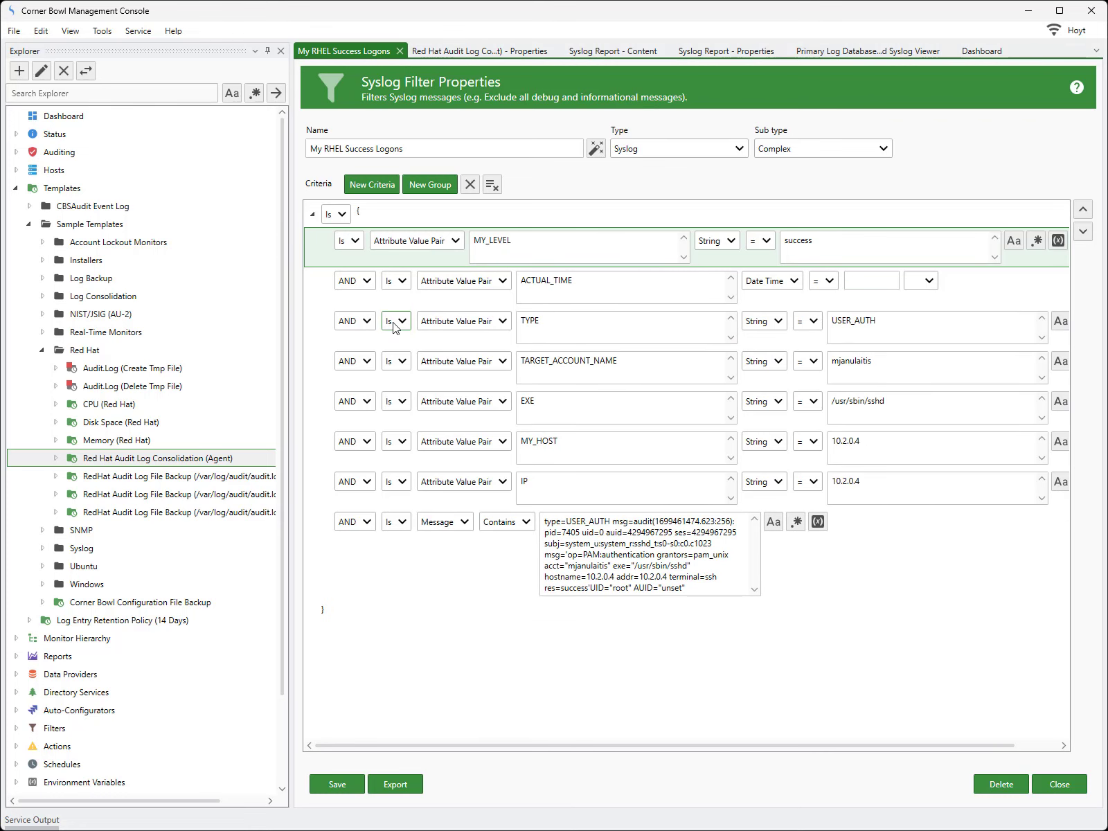
{"action": "left_click", "coordinate": [369, 303]}
{"action": "key", "text": "Delete"}
{"action": "left_click", "coordinate": [379, 338]}
{"action": "key", "text": "Delete"}
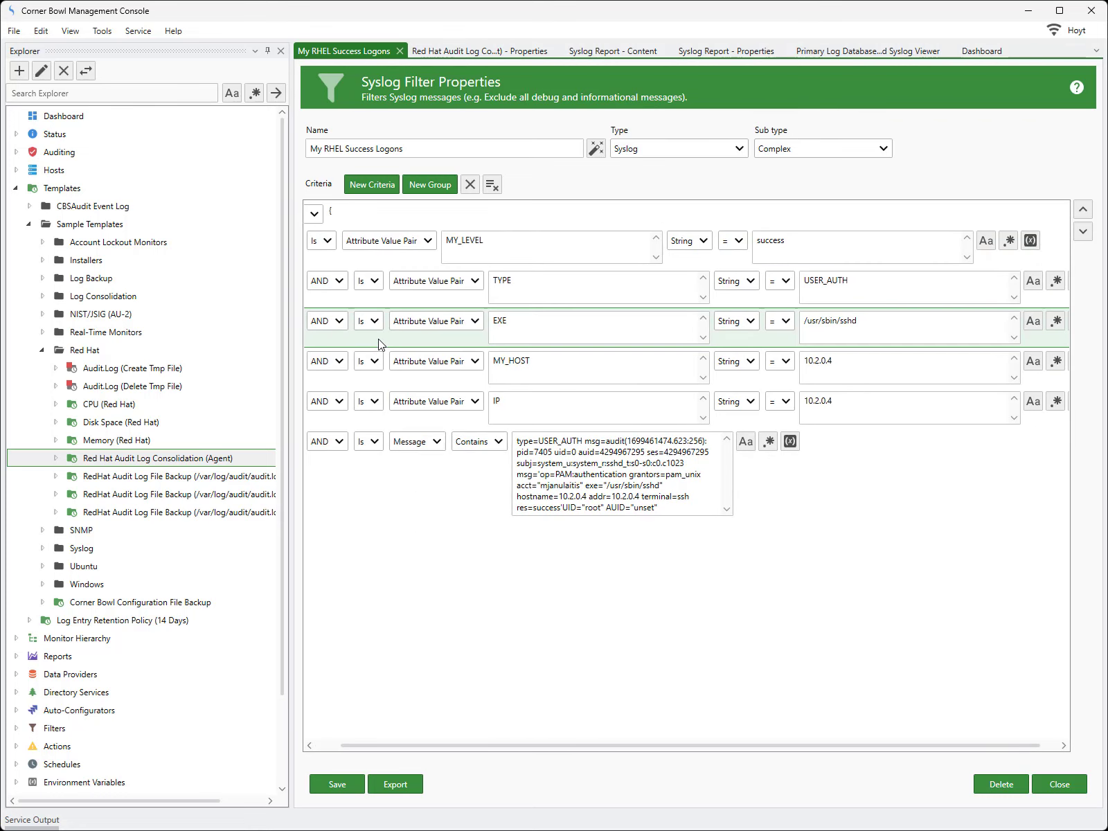
{"action": "key", "text": "Delete"}
{"action": "key", "text": "Delete"}
{"action": "key", "text": "Delete"}
{"action": "key", "text": "Delete"}
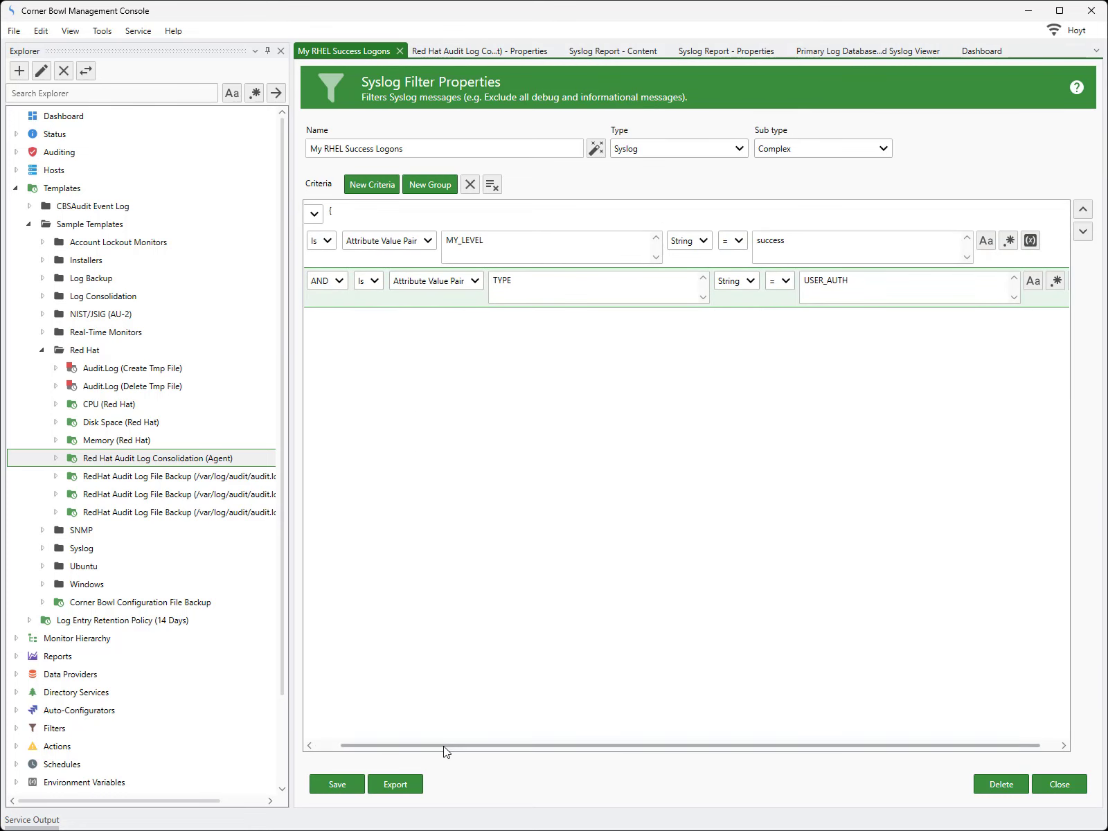
Move the MY_LEVEL and TYPE criteria out of their group and delete the emptied group
{"action": "left_click_drag", "start_coordinate": [445, 746], "coordinate": [416, 746]}
{"action": "left_click", "coordinate": [1049, 258]}
{"action": "left_click", "coordinate": [1084, 210]}
{"action": "left_click", "coordinate": [1032, 303]}
{"action": "left_click", "coordinate": [1083, 209]}
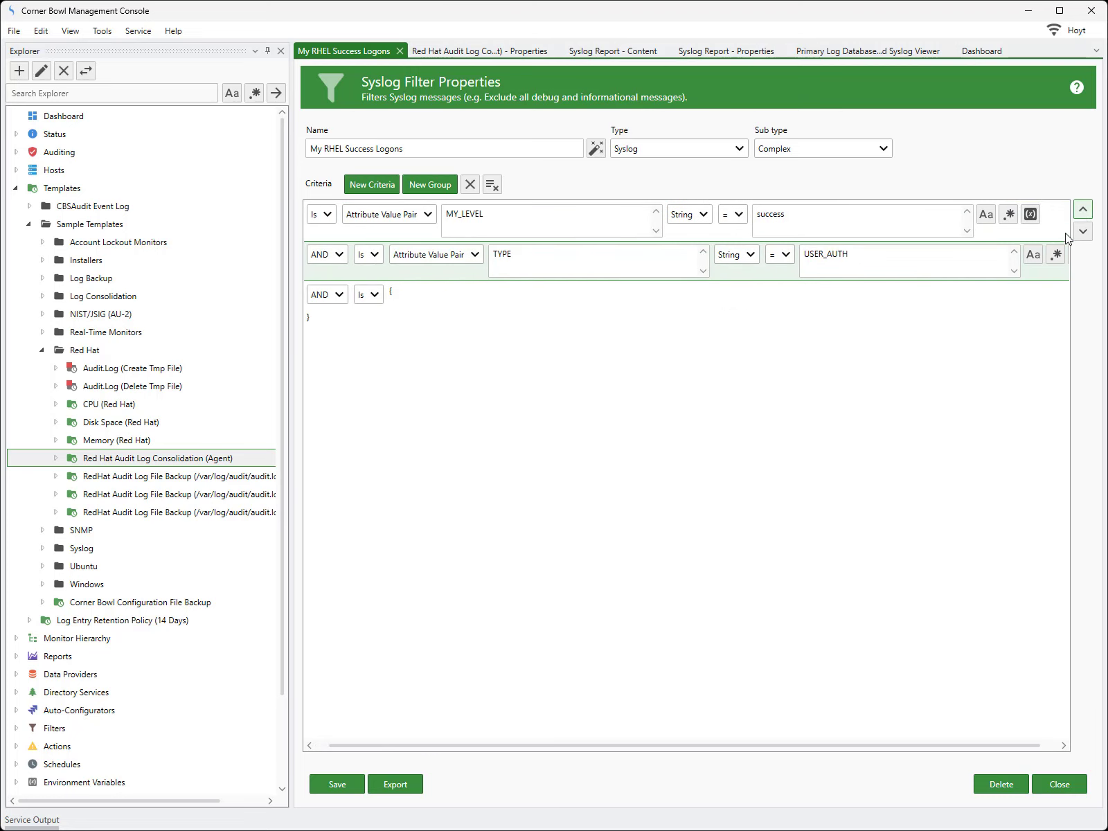
{"action": "left_click", "coordinate": [425, 302]}
{"action": "key", "text": "Delete"}
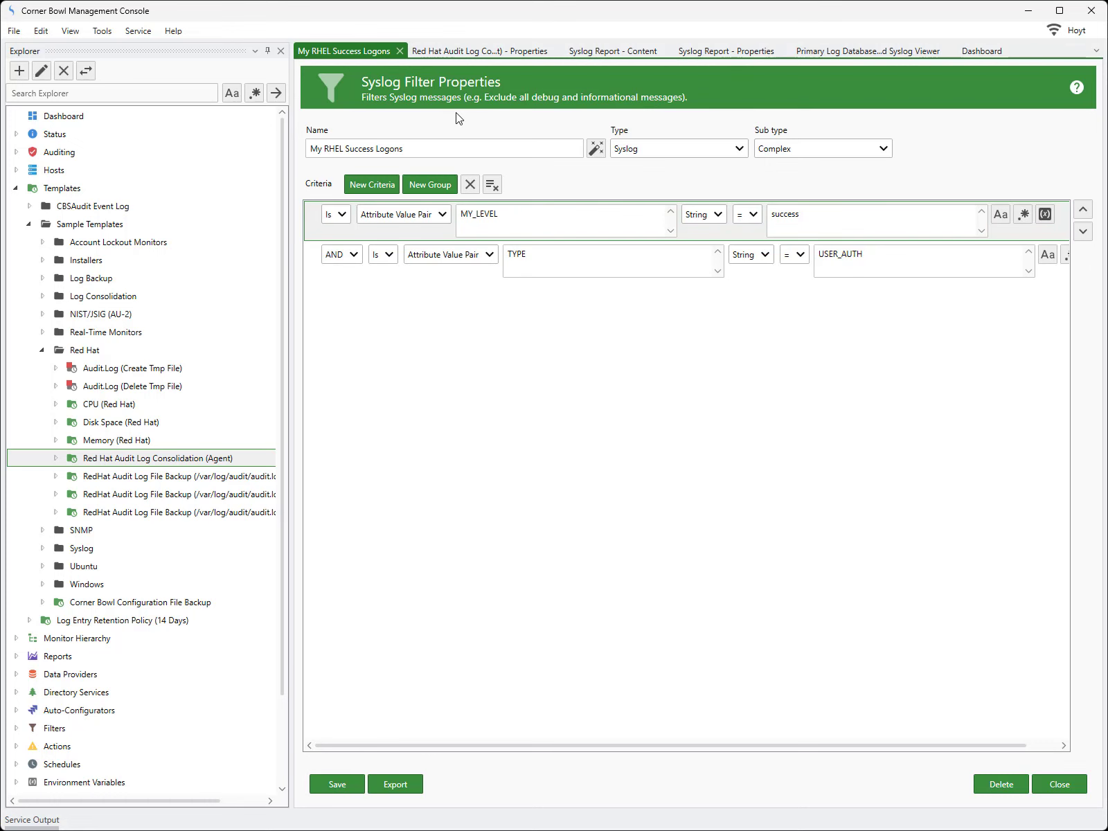
Return to the Syslog Report's content and refresh it with the My RHEL Success Logons filter applied
{"action": "left_click", "coordinate": [596, 52]}
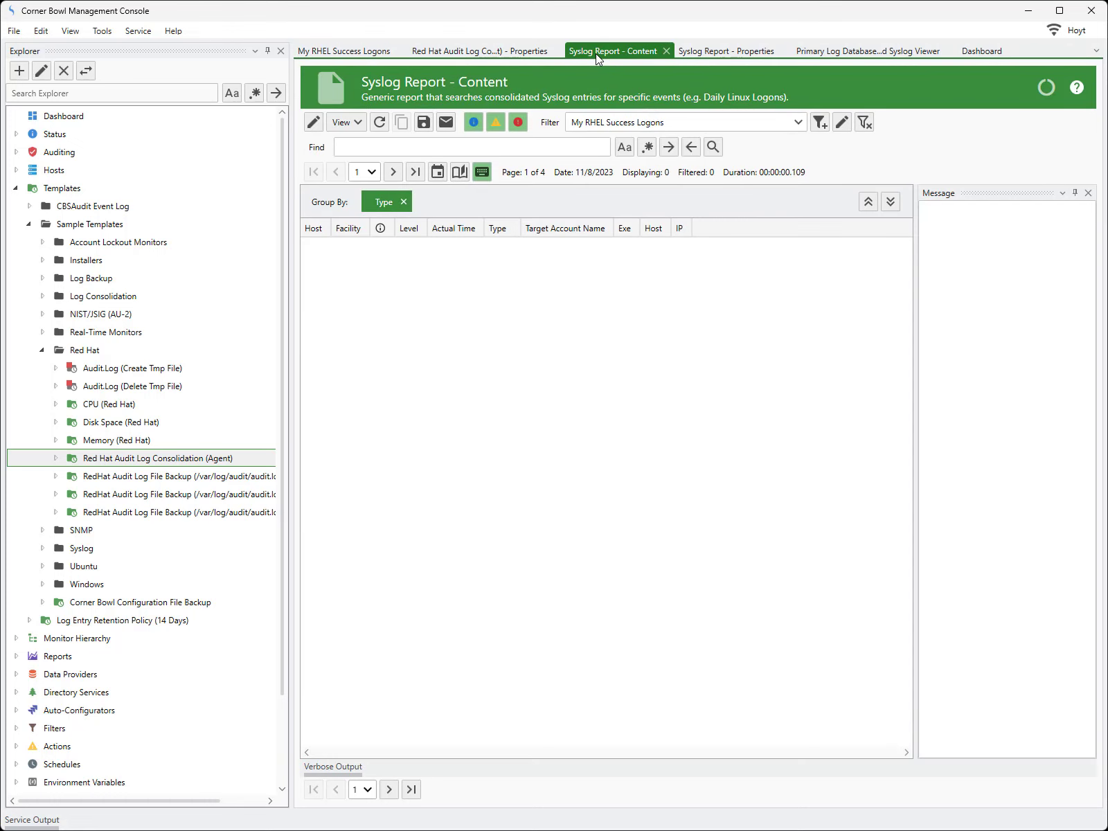
{"action": "left_click", "coordinate": [380, 122]}
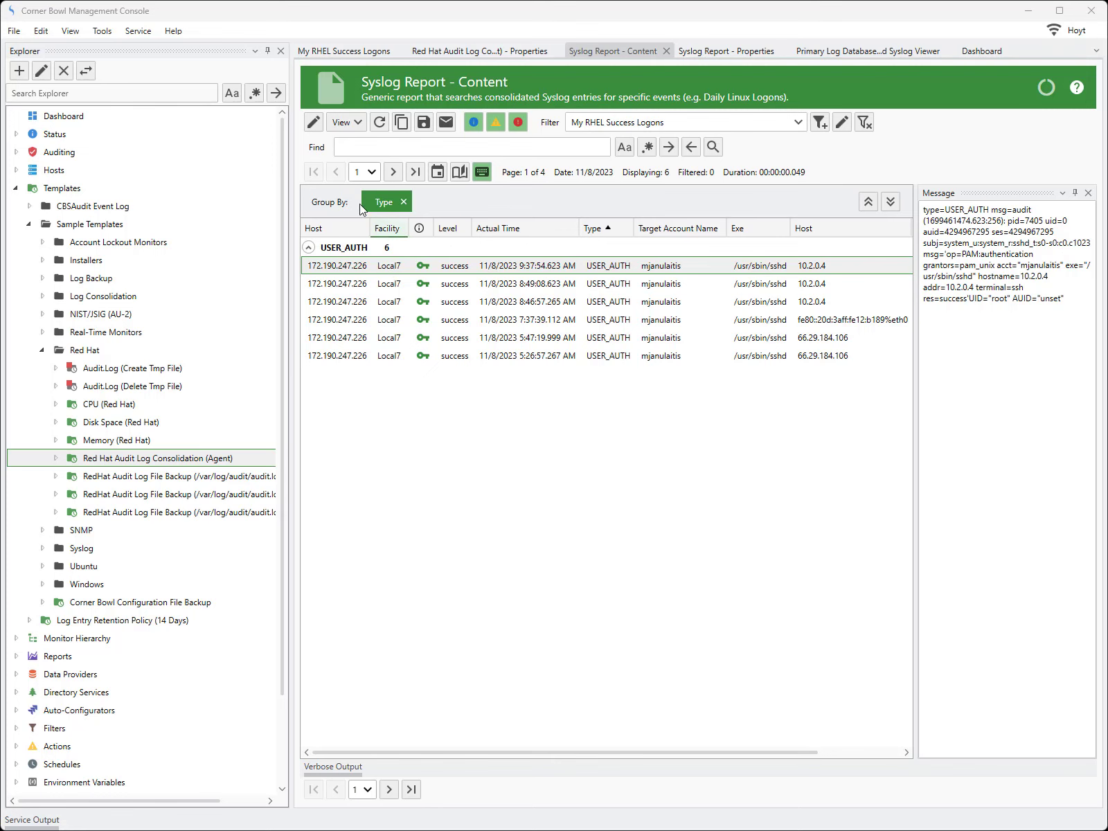
Assign the My RHEL Success Logons filter to the Syslog Report's properties and save the report
{"action": "left_click", "coordinate": [313, 123]}
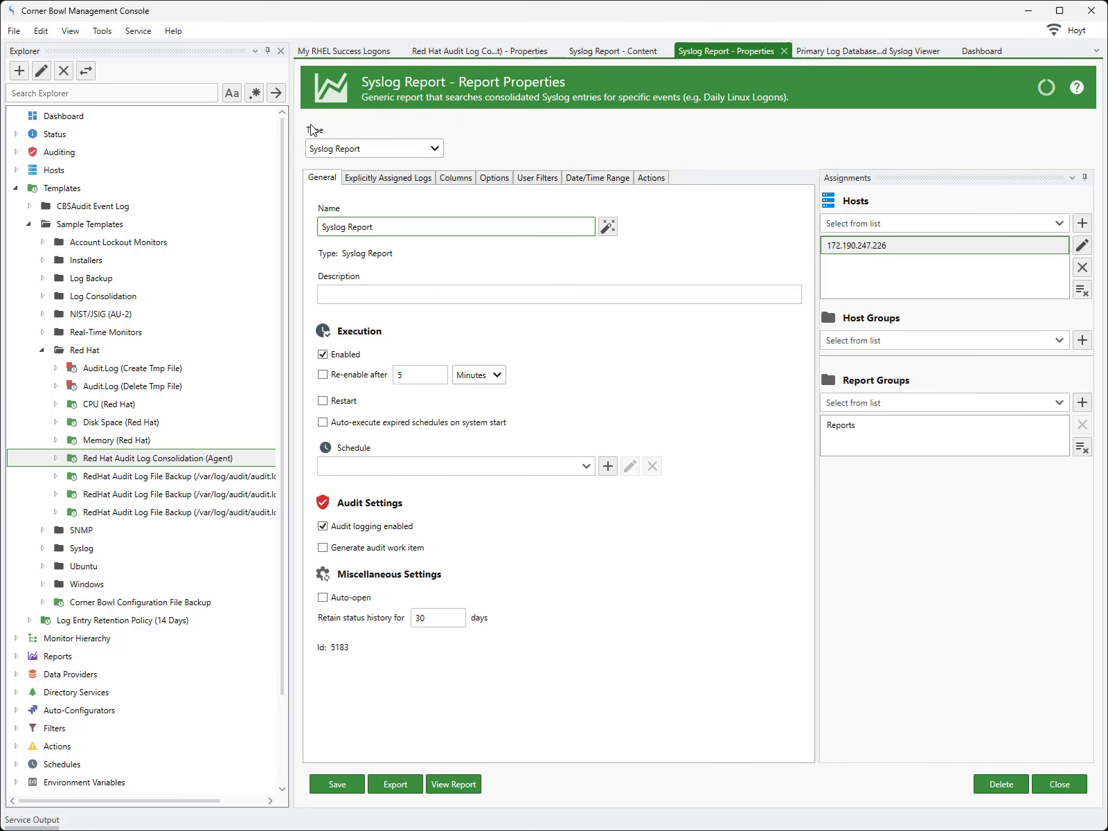
{"action": "left_click", "coordinate": [490, 178]}
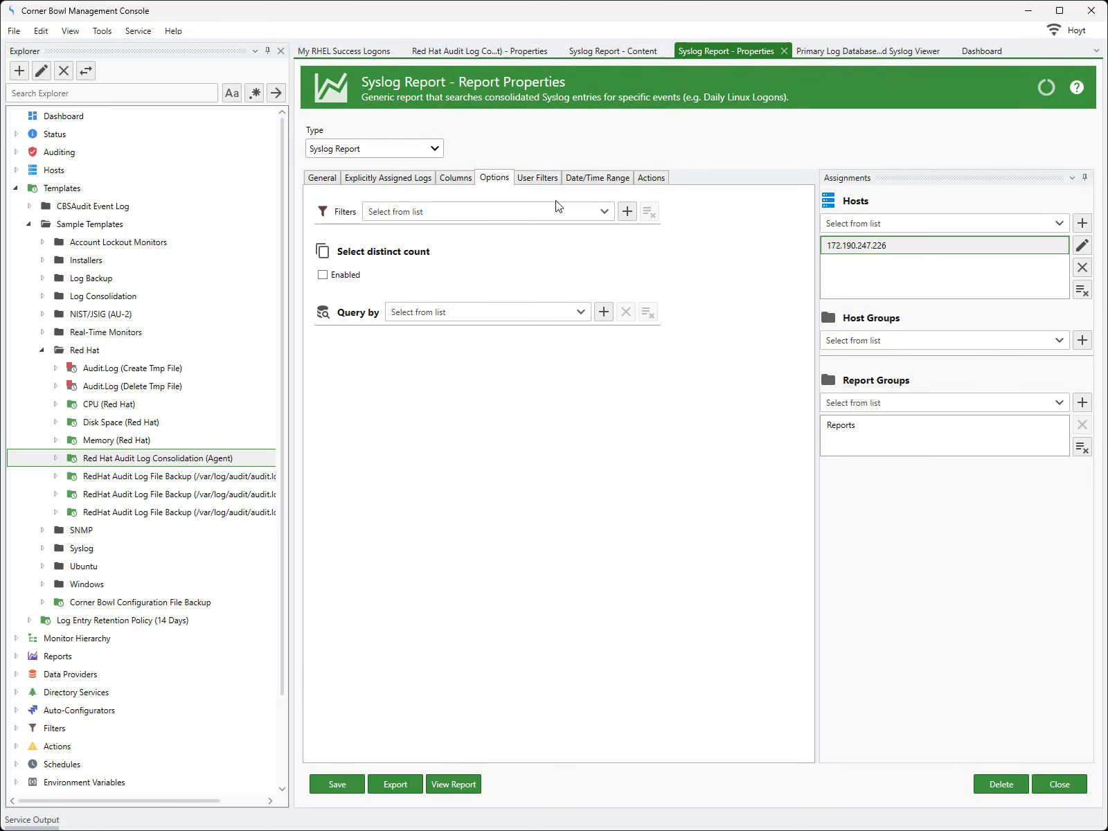
{"action": "left_click", "coordinate": [604, 212]}
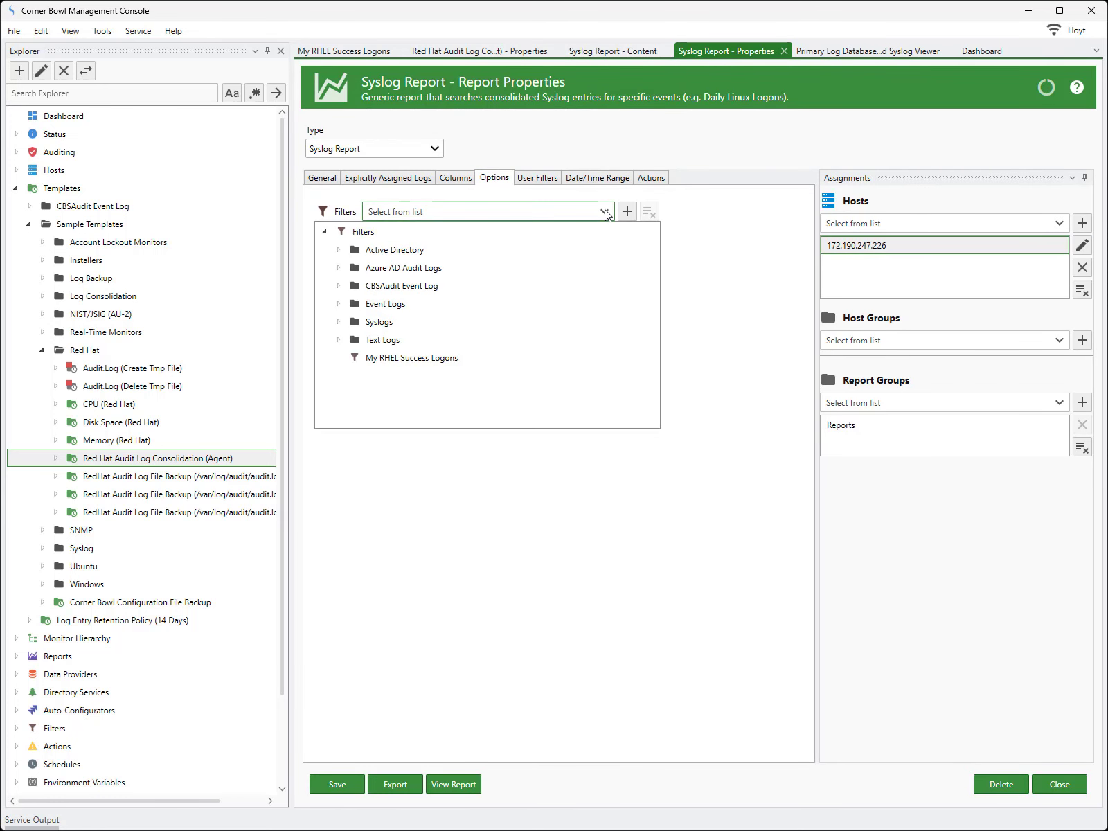
{"action": "left_click", "coordinate": [430, 358]}
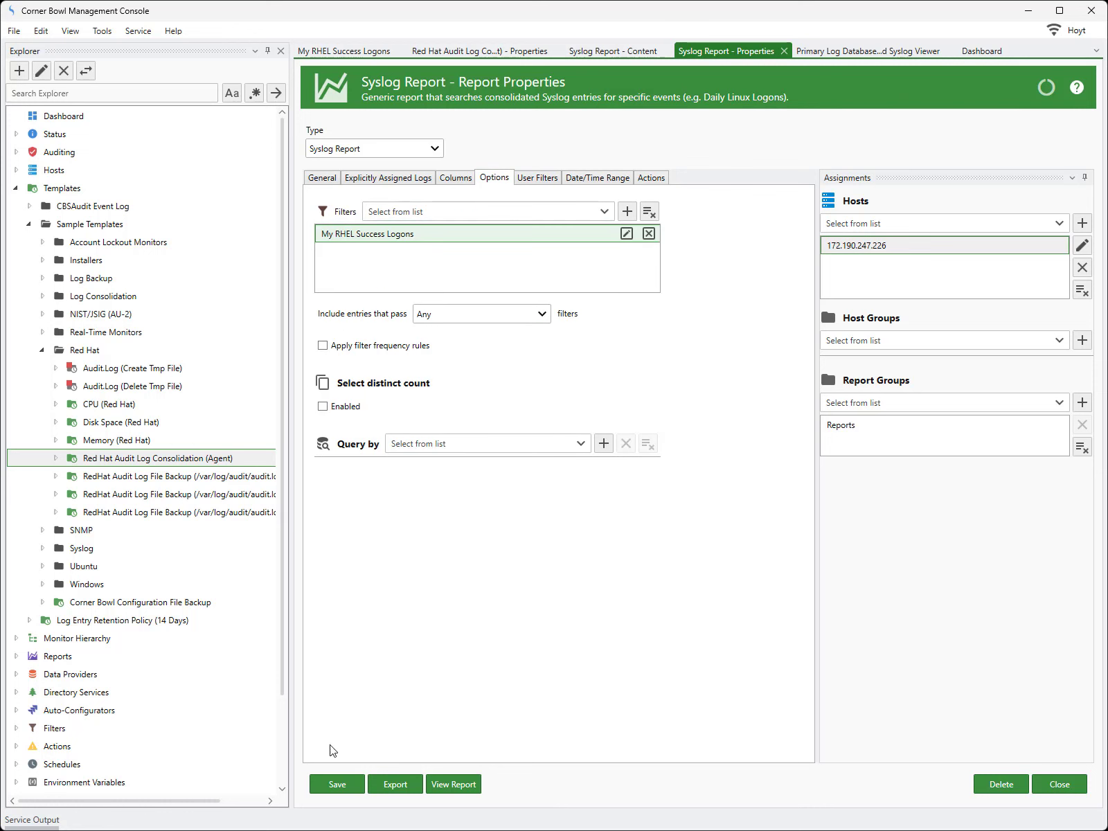
{"action": "left_click", "coordinate": [331, 786]}
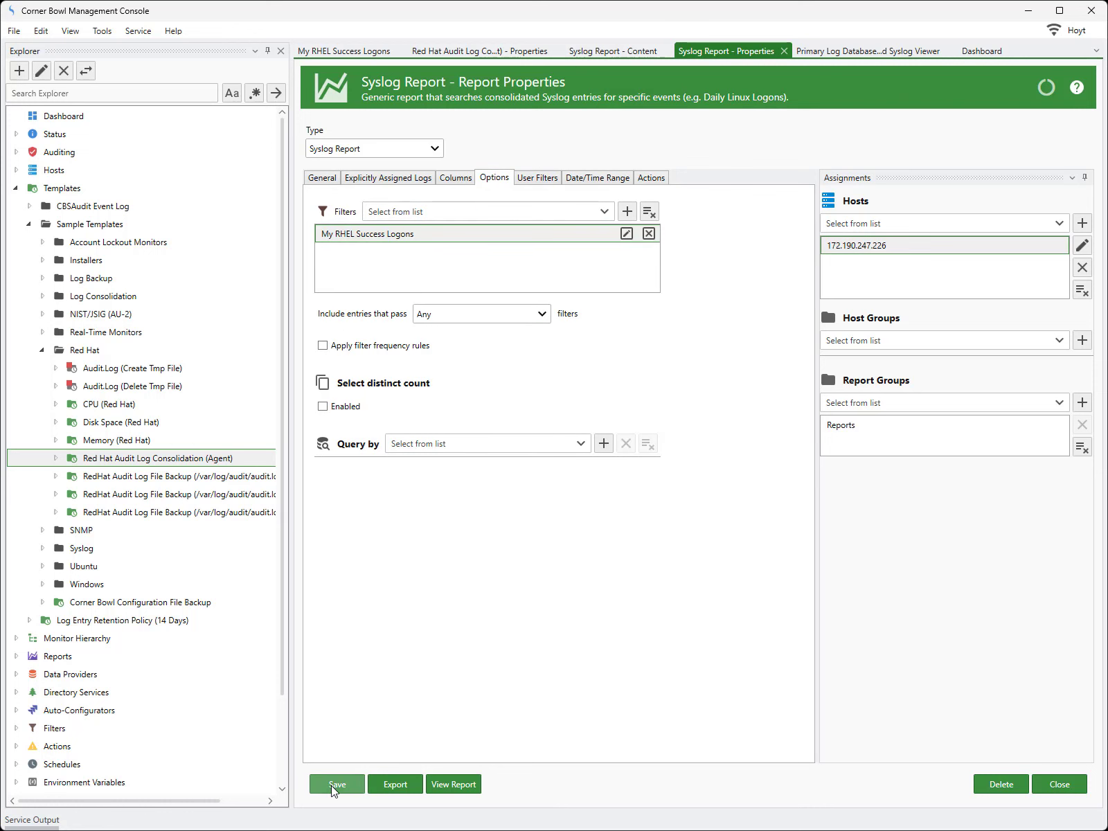
View the Syslog Report, clear the filter applied to its content view and refresh the entries
{"action": "left_click", "coordinate": [454, 781]}
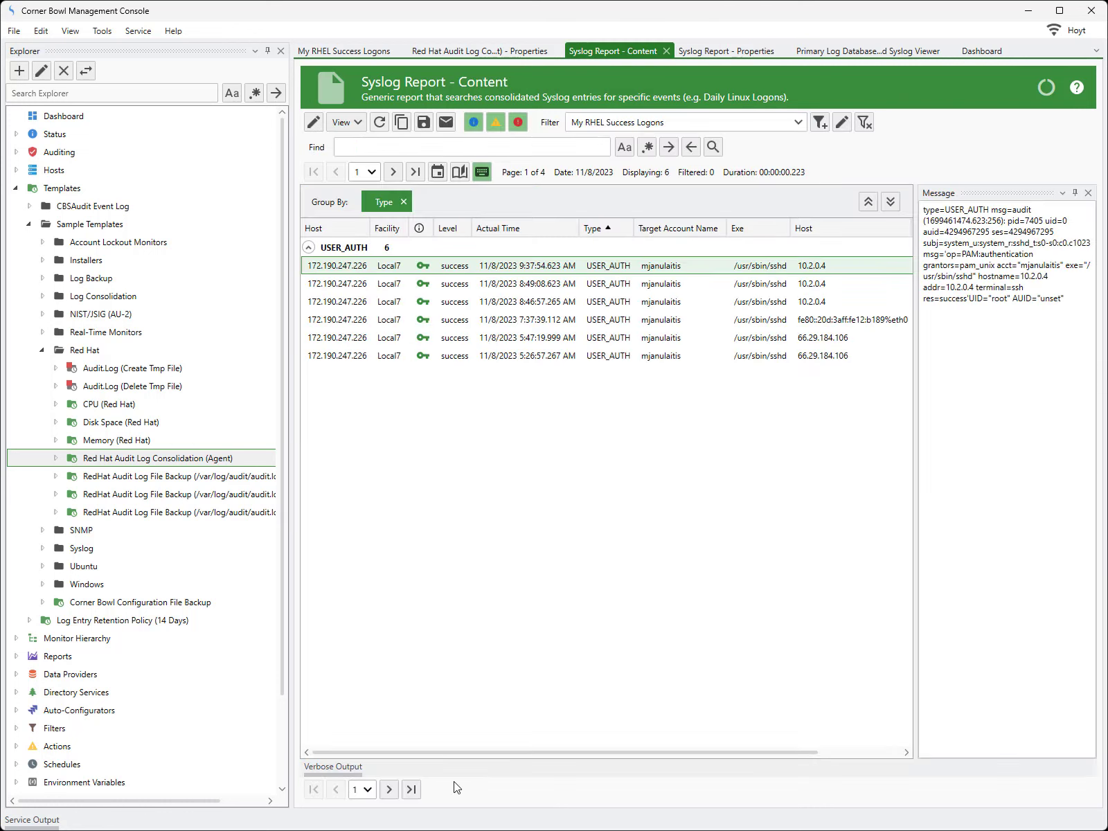
{"action": "left_click", "coordinate": [863, 123]}
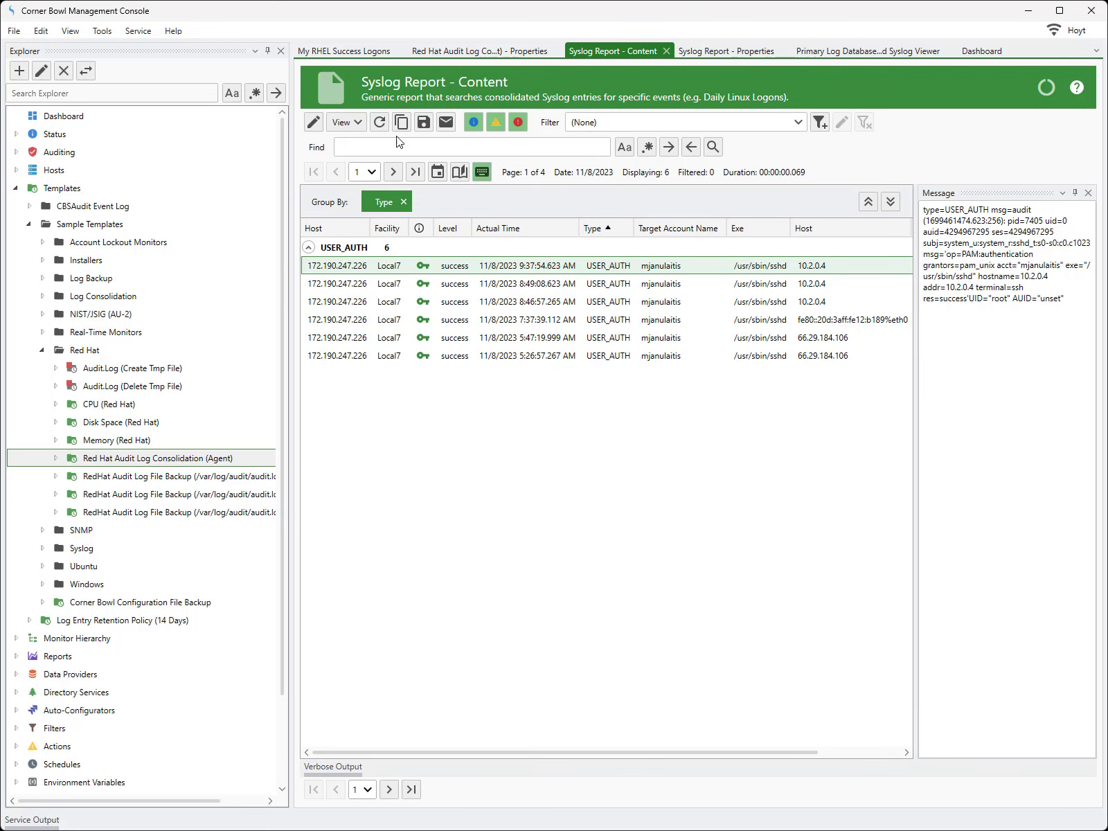
{"action": "left_click", "coordinate": [379, 124]}
Assign the sample action Send an Email to the Syslog Report's On Complete trigger and save the report
{"action": "left_click", "coordinate": [314, 122]}
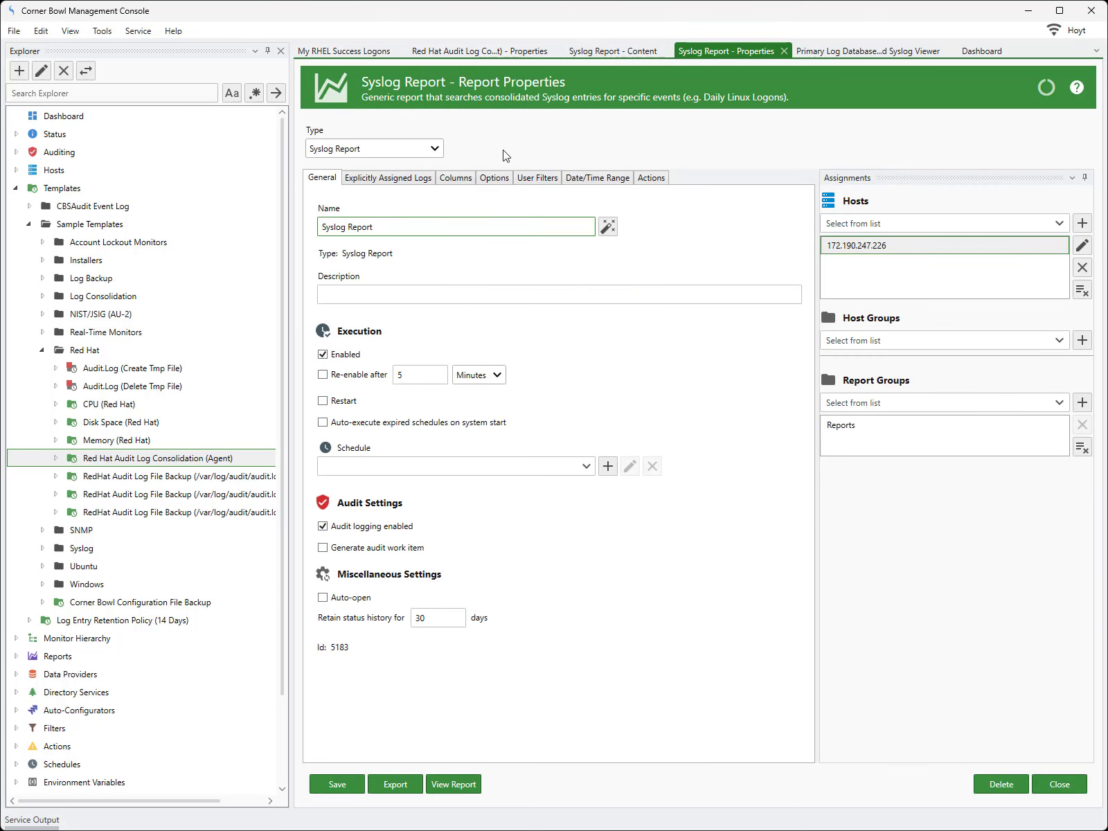
{"action": "left_click", "coordinate": [652, 182]}
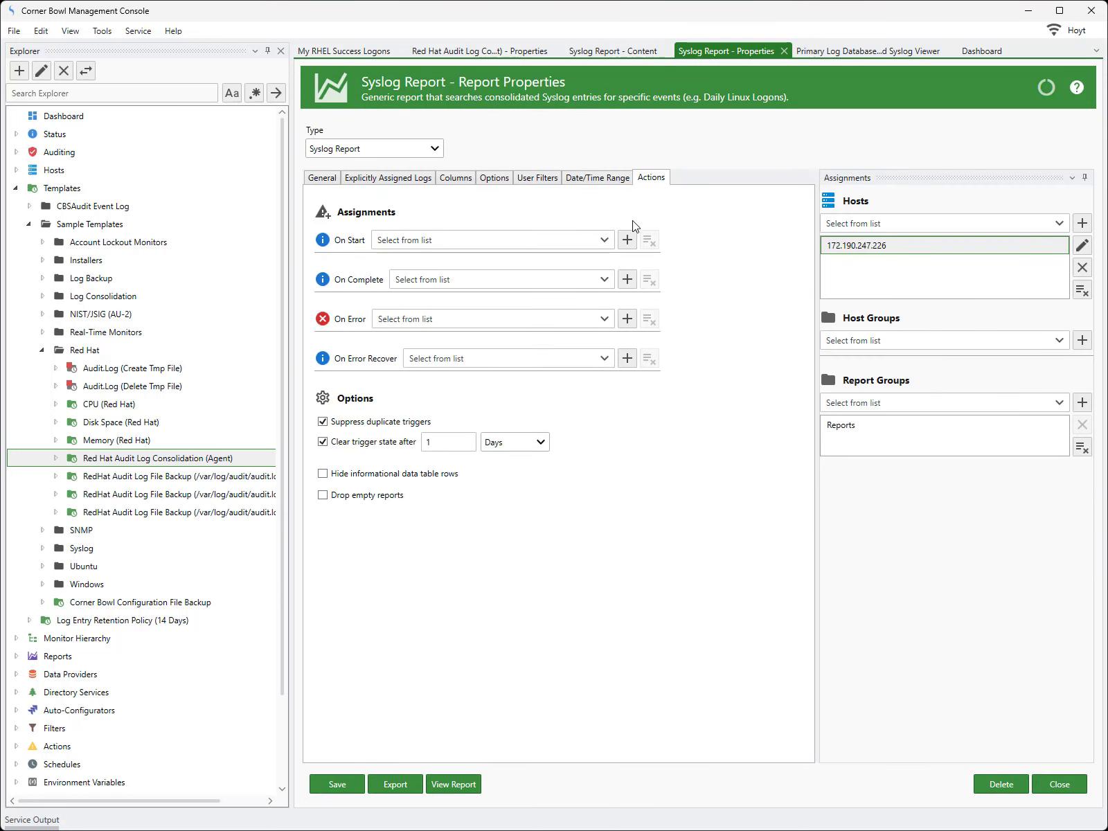
{"action": "left_click", "coordinate": [610, 278]}
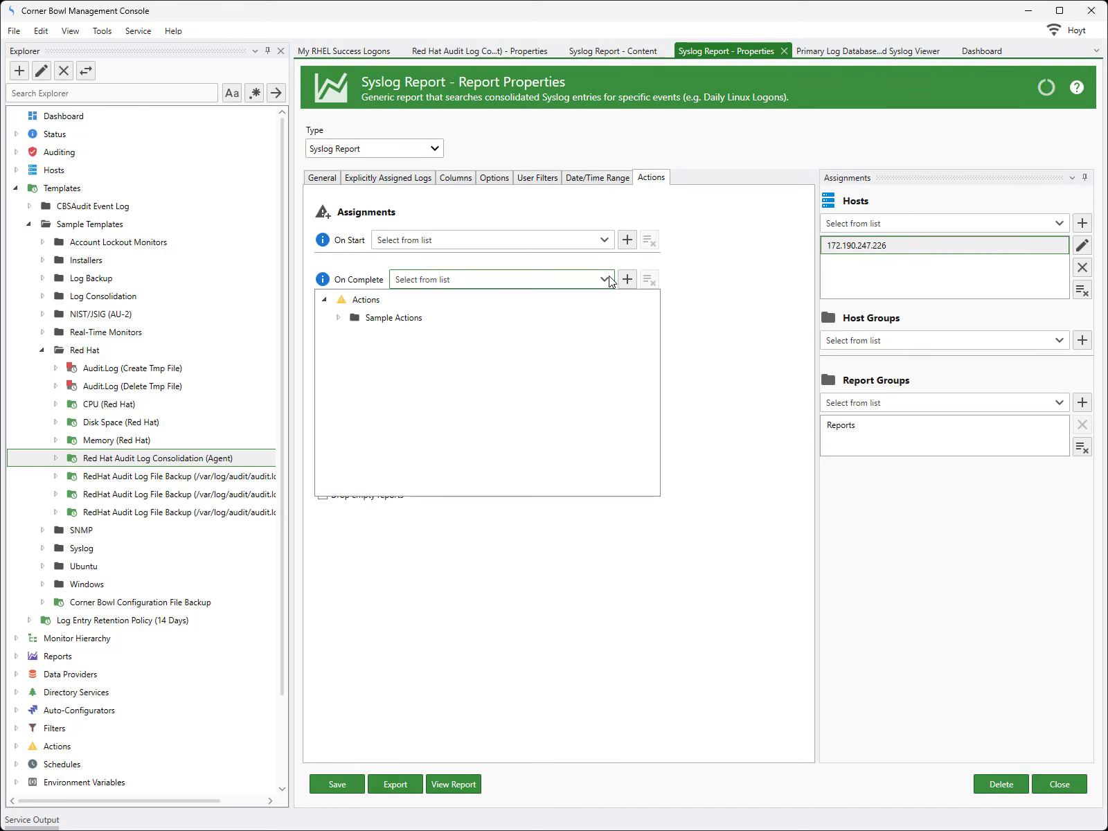
{"action": "left_click", "coordinate": [338, 318]}
{"action": "left_click", "coordinate": [354, 354]}
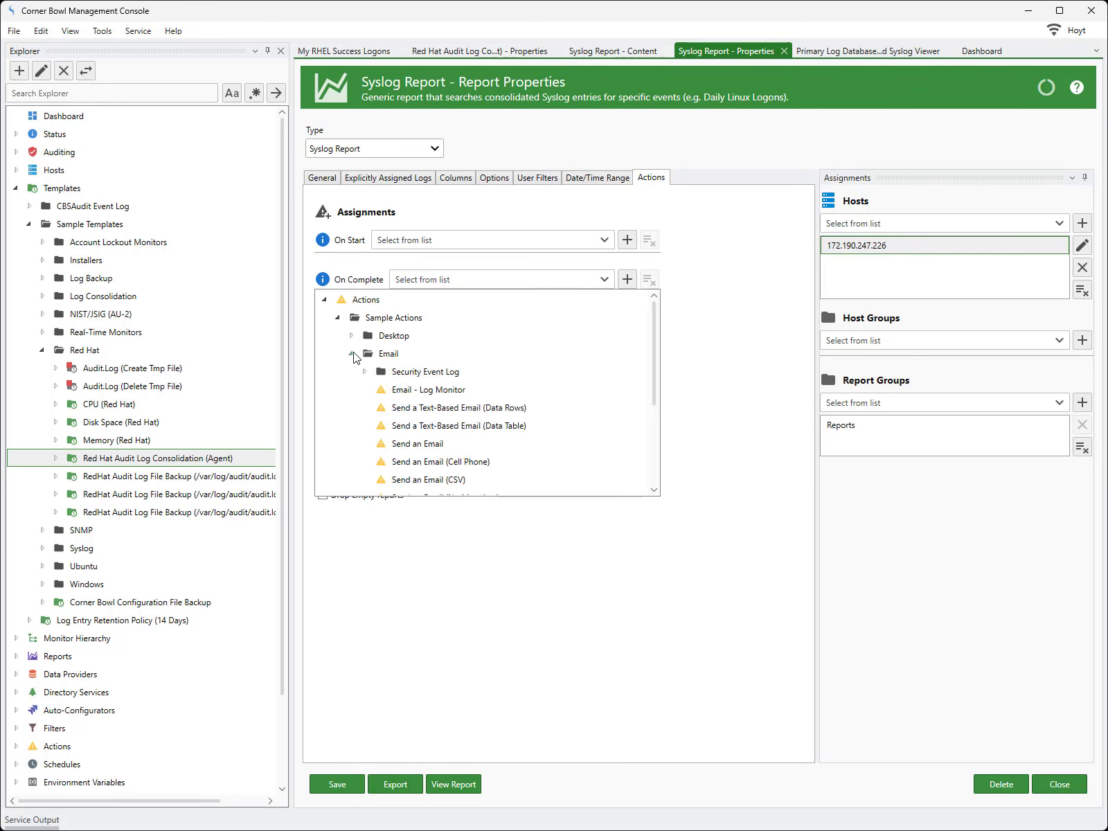
{"action": "left_click", "coordinate": [399, 445]}
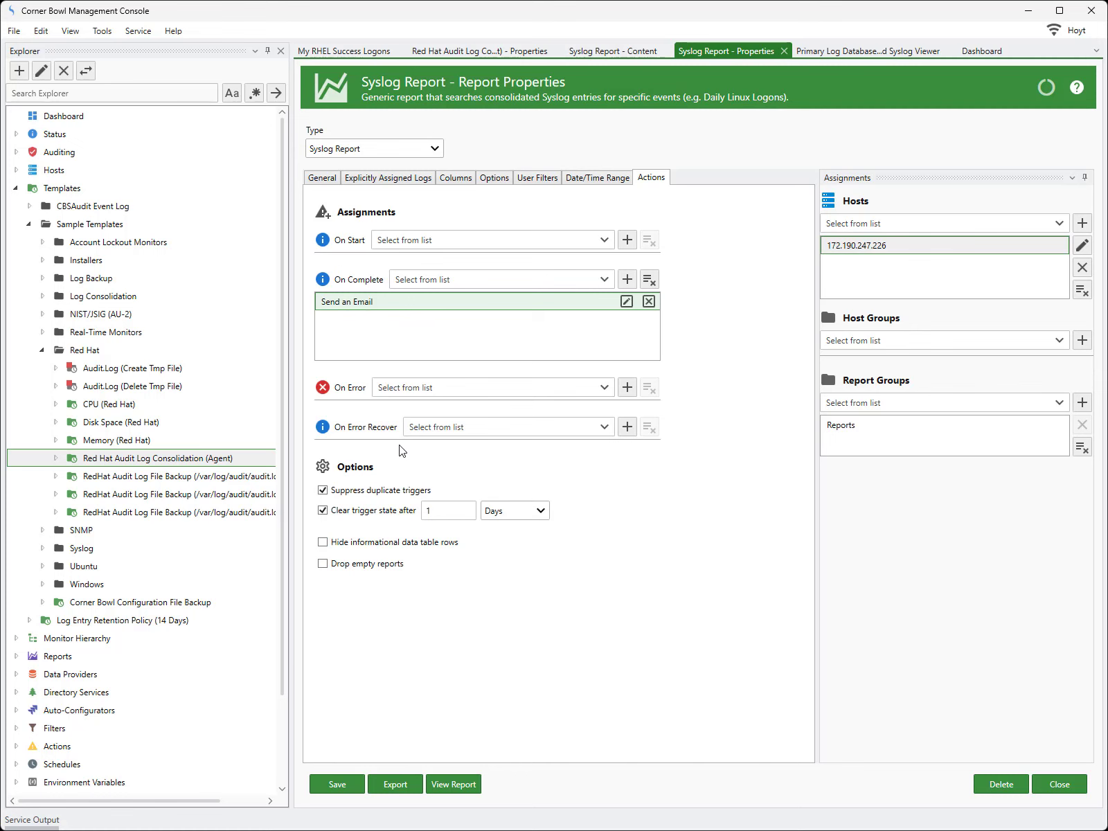
{"action": "left_click", "coordinate": [339, 785]}
Find the Syslog Report among the Explorer's reports and run it
{"action": "left_click", "coordinate": [320, 178]}
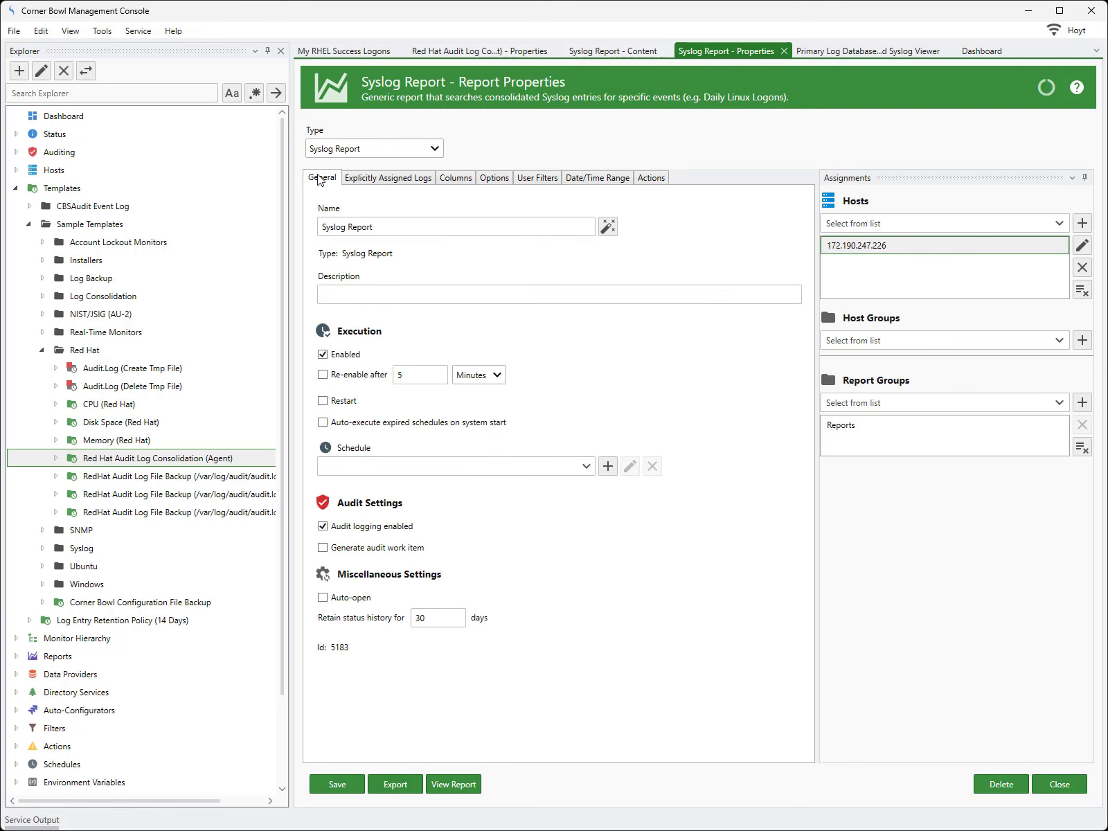
{"action": "left_click", "coordinate": [16, 656]}
{"action": "left_click", "coordinate": [97, 730]}
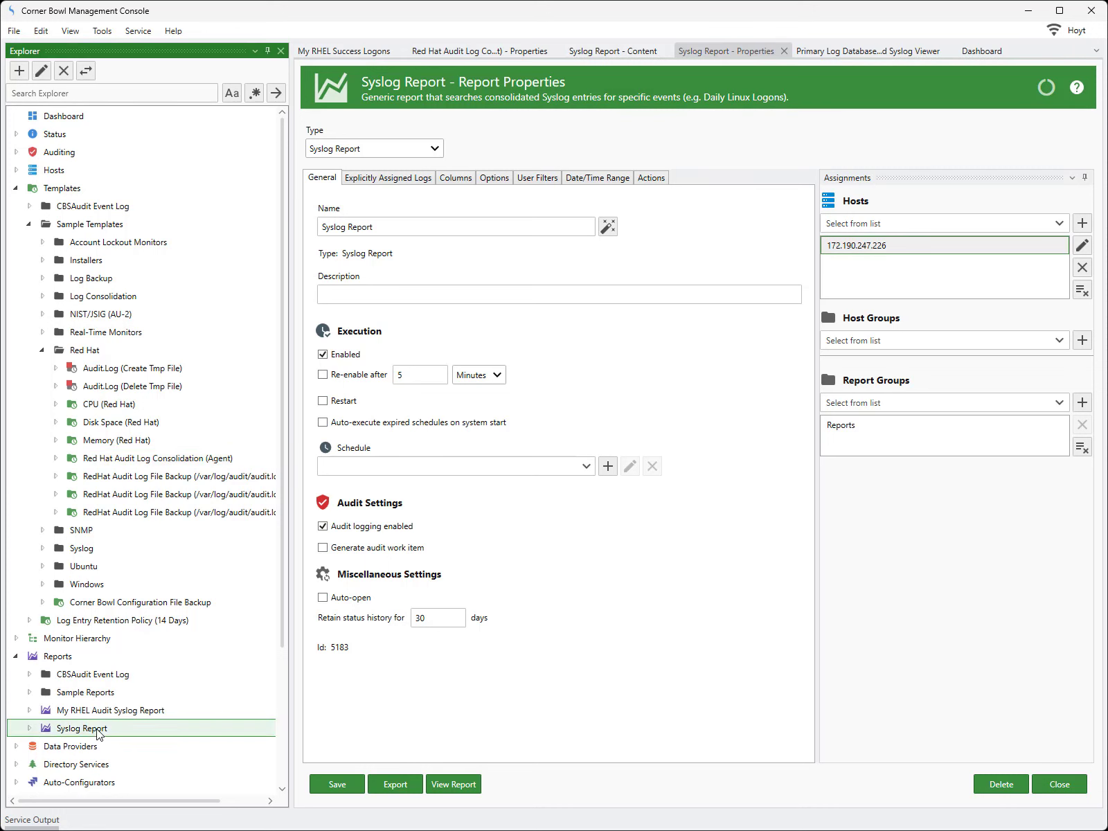
{"action": "right_click", "coordinate": [97, 733]}
{"action": "left_click", "coordinate": [129, 794]}
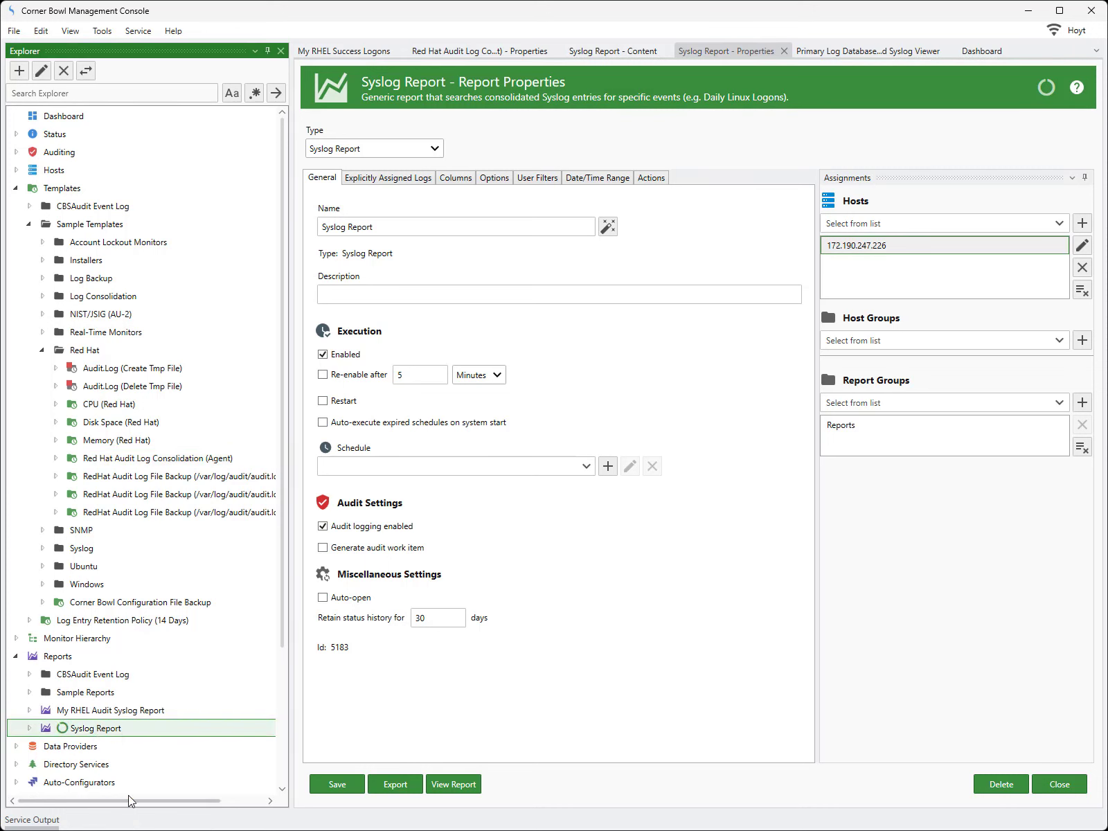